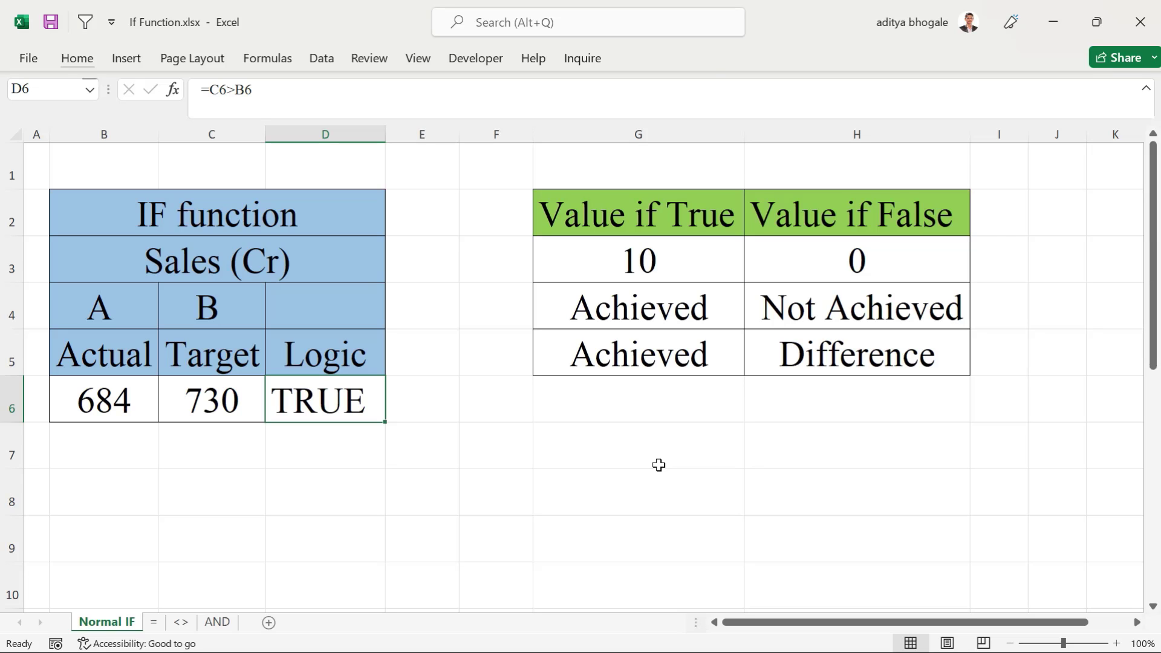
pyautogui.click(455, 275)
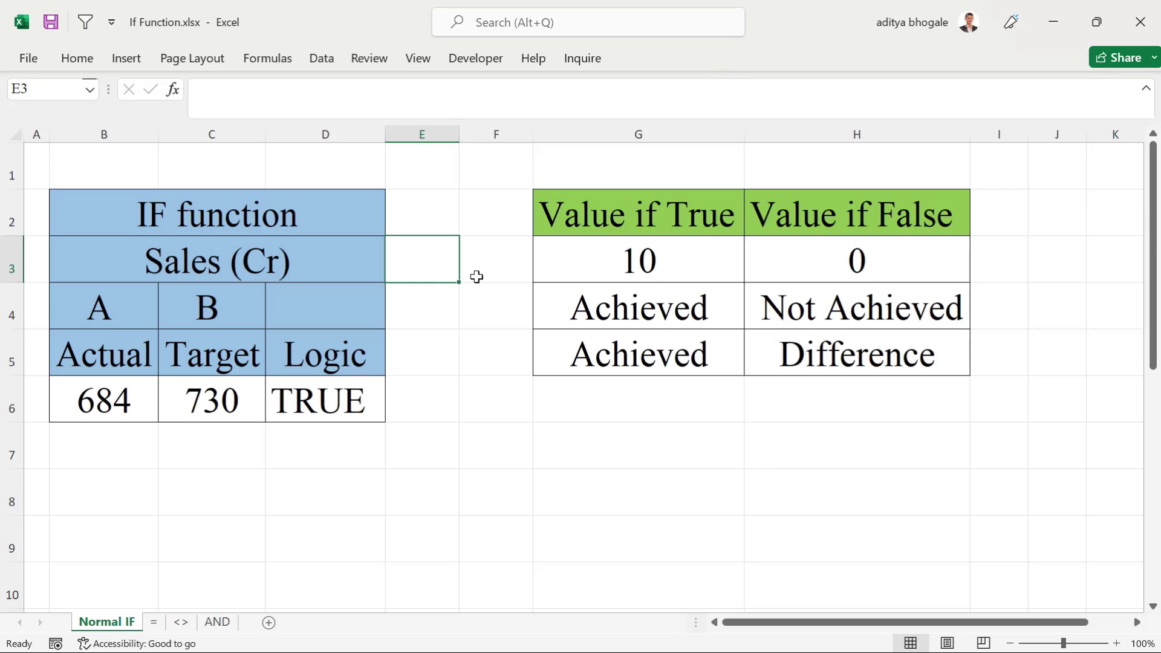
pyautogui.click(144, 215)
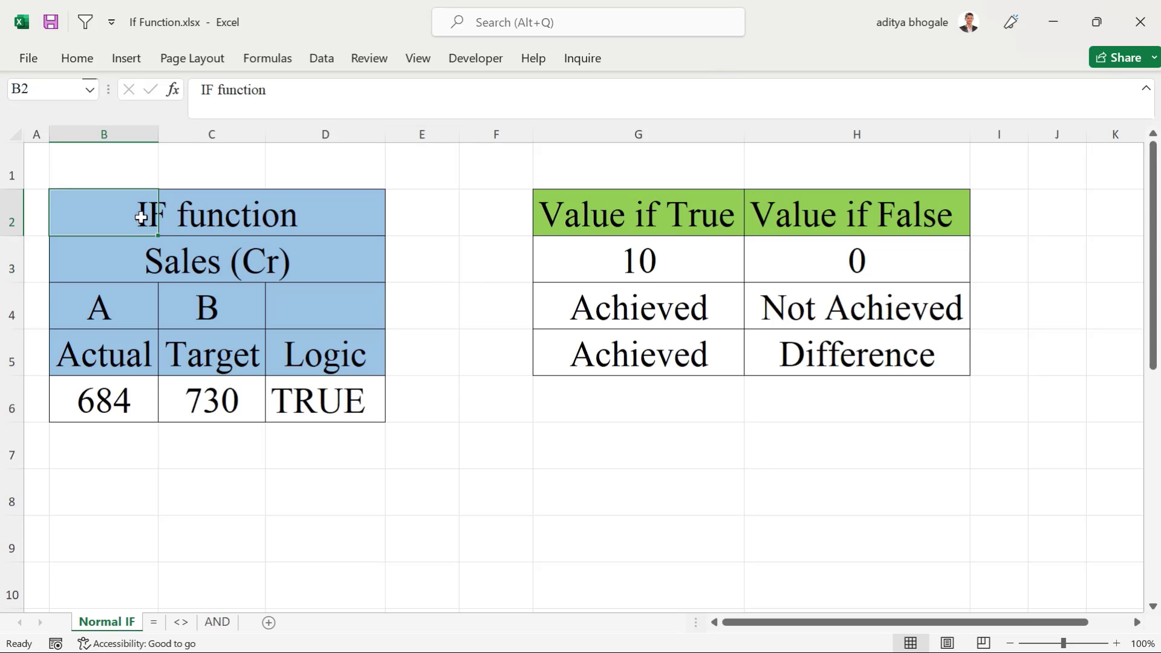
# Step: Replace the formula in Logic cell D6 with =C6=B6 to test whether Target equals Actual
pyautogui.click(369, 411)
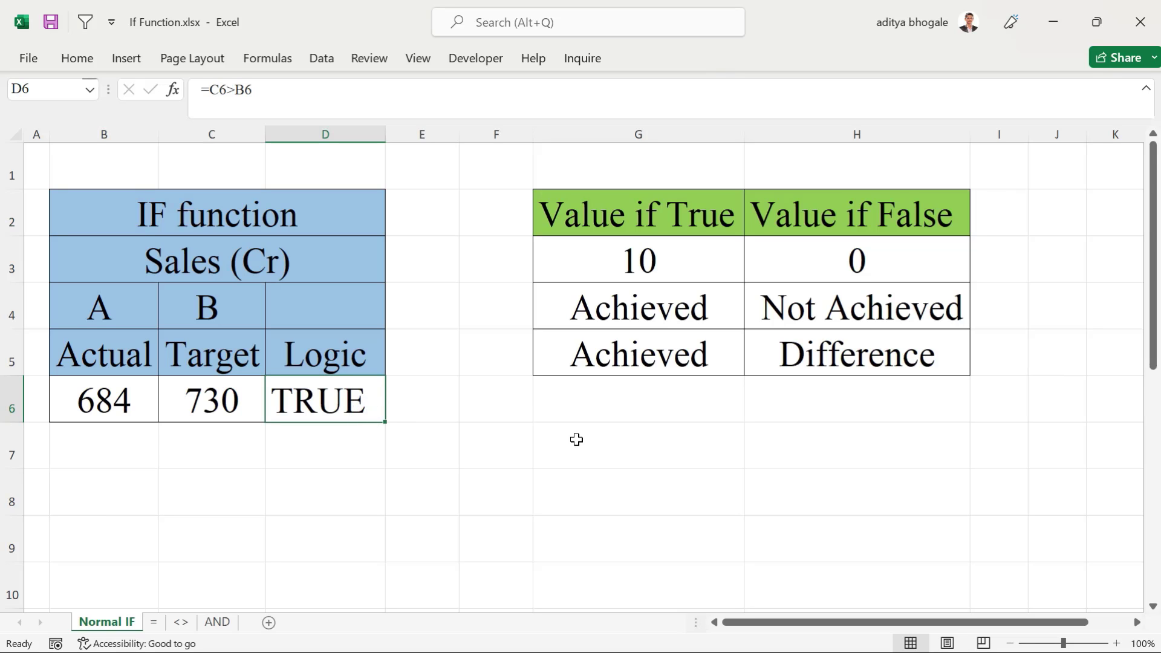
pyautogui.press('Delete')
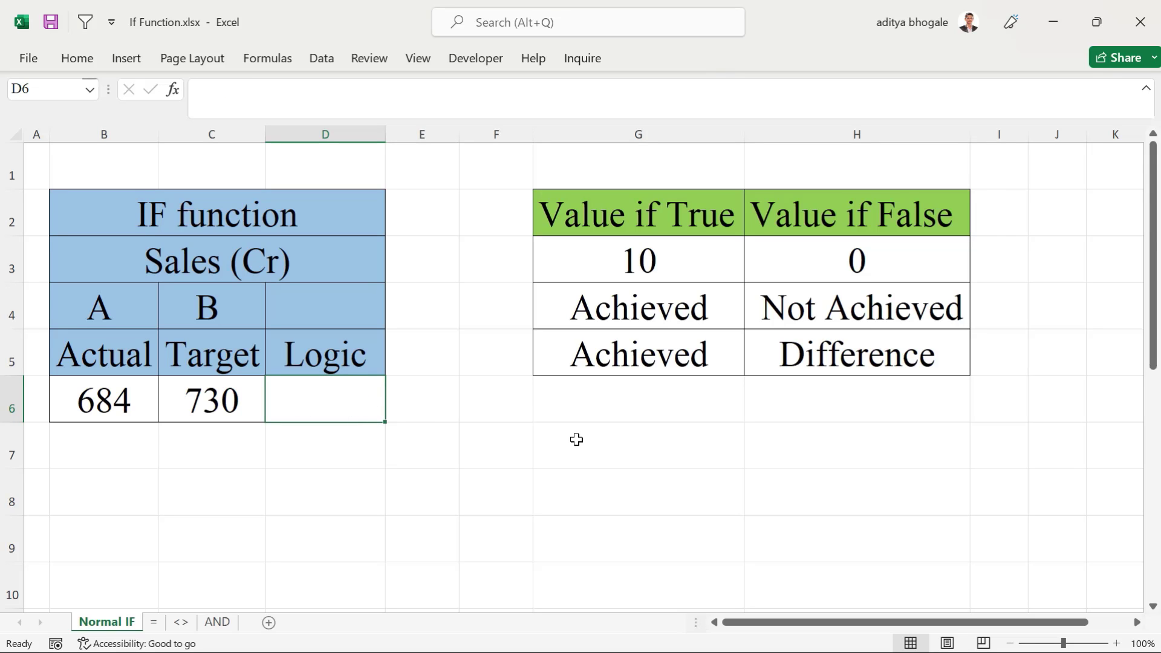
pyautogui.write('=')
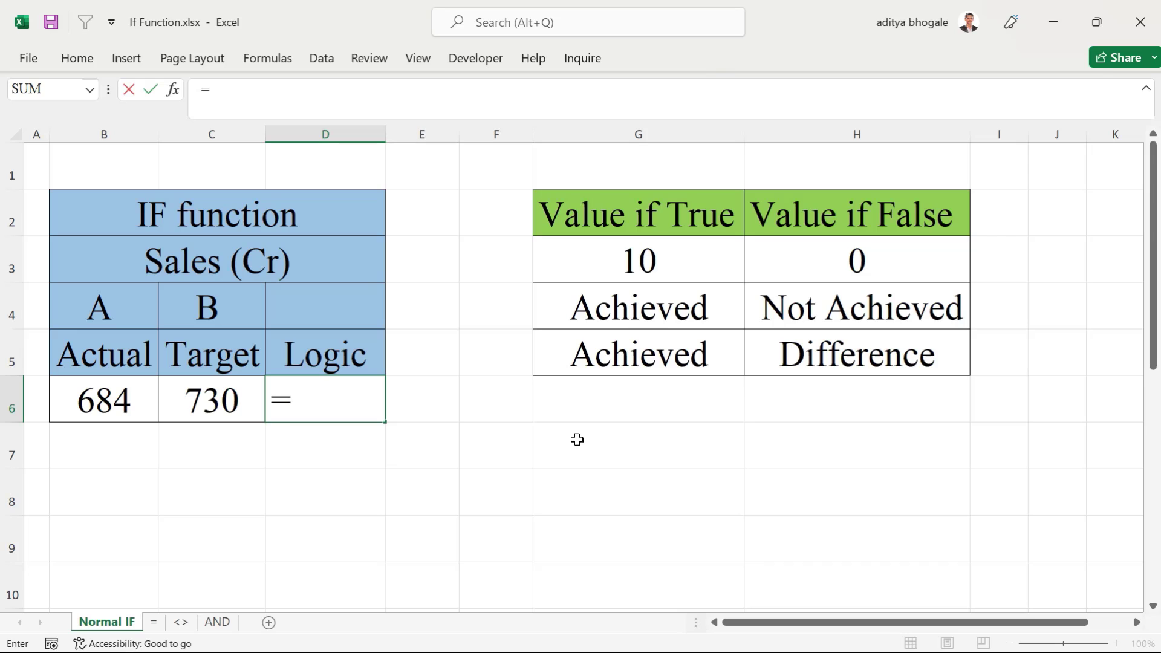
pyautogui.click(213, 401)
pyautogui.write('=')
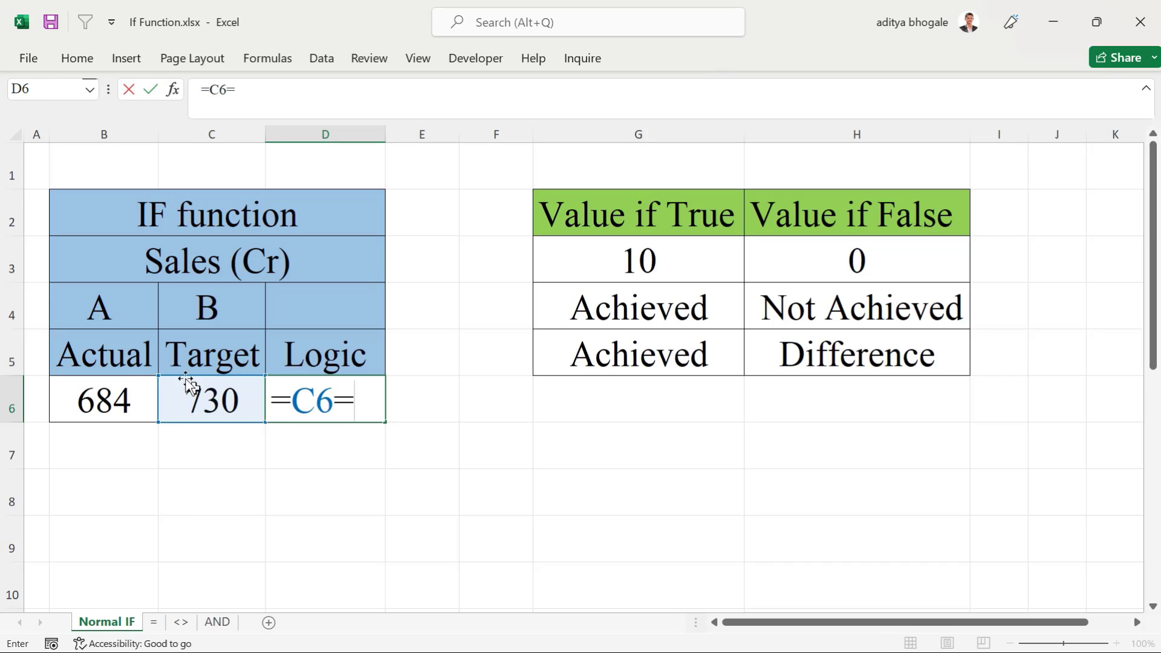
pyautogui.click(110, 398)
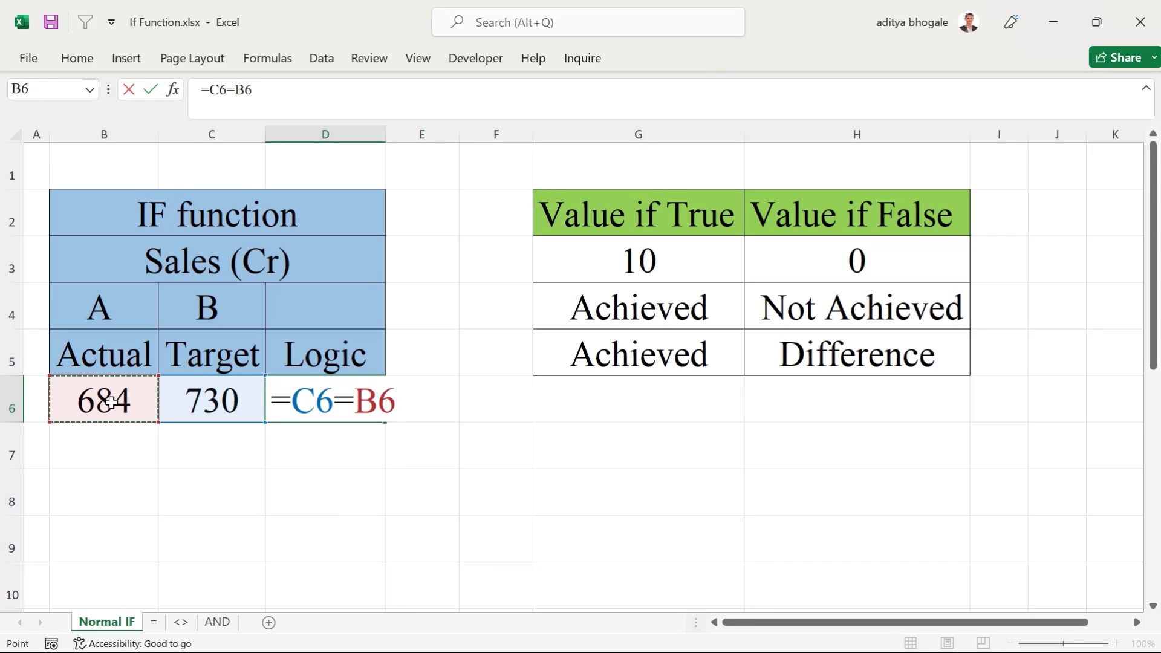
pyautogui.press('Return')
pyautogui.click(328, 401)
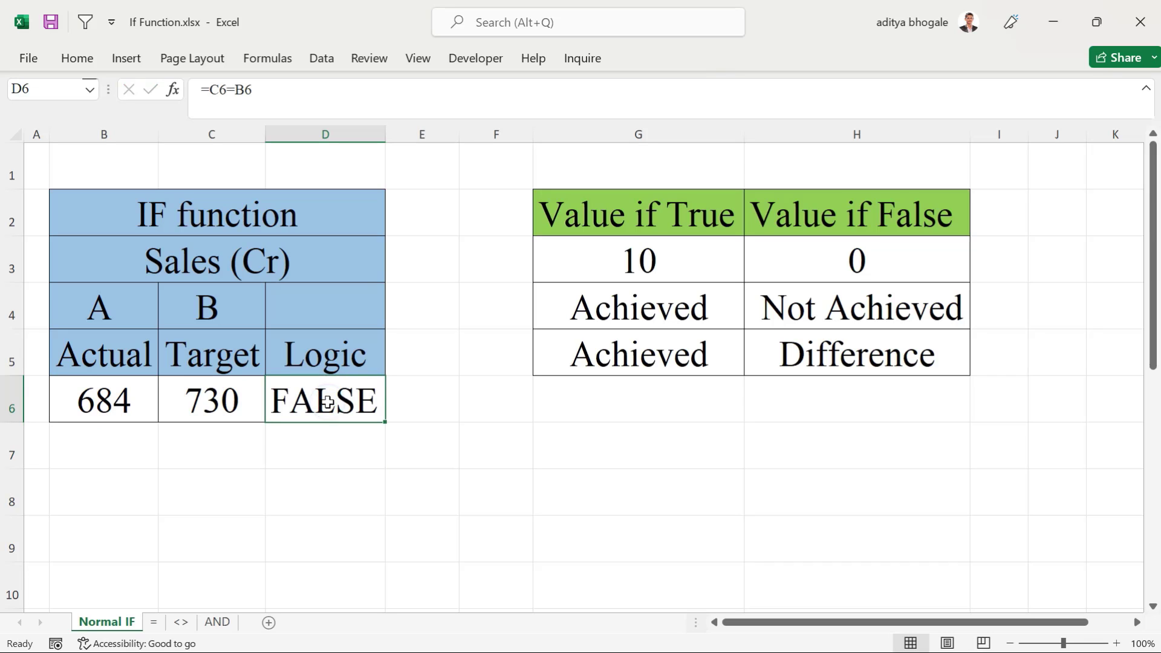
# Step: Test the equality formula with a Target value of 684 in C6, and undo that change
pyautogui.click(231, 402)
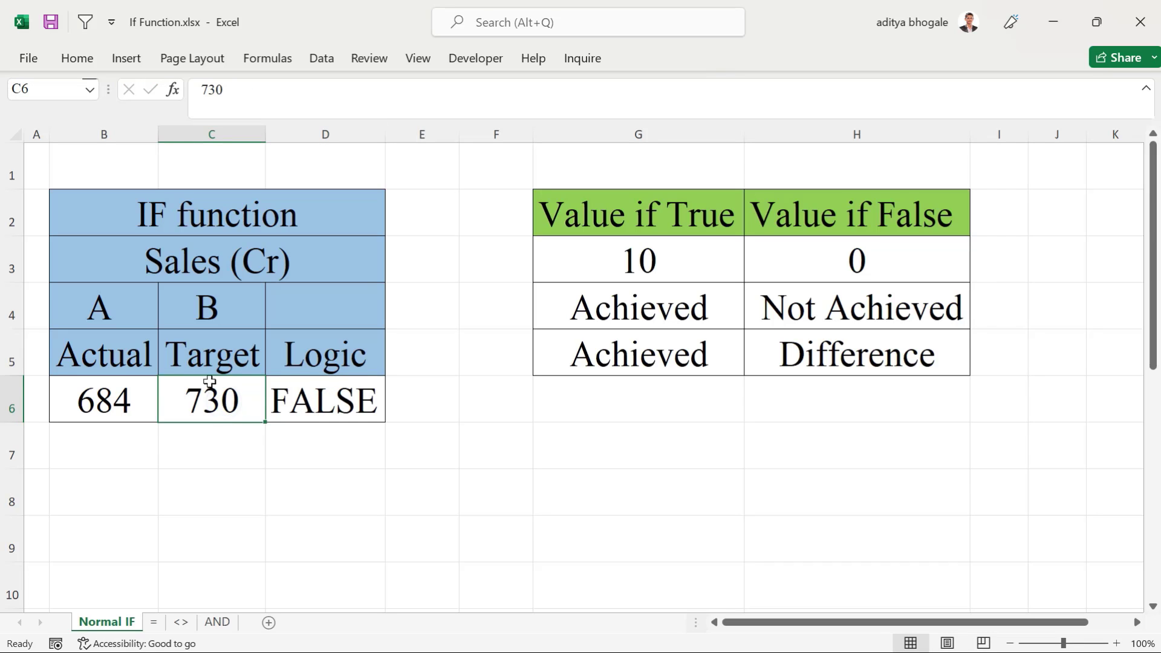
pyautogui.click(97, 382)
pyautogui.click(198, 393)
pyautogui.press('BackSpace')
pyautogui.press('BackSpace')
pyautogui.press('BackSpace')
pyautogui.write('684')
pyautogui.press('Return')
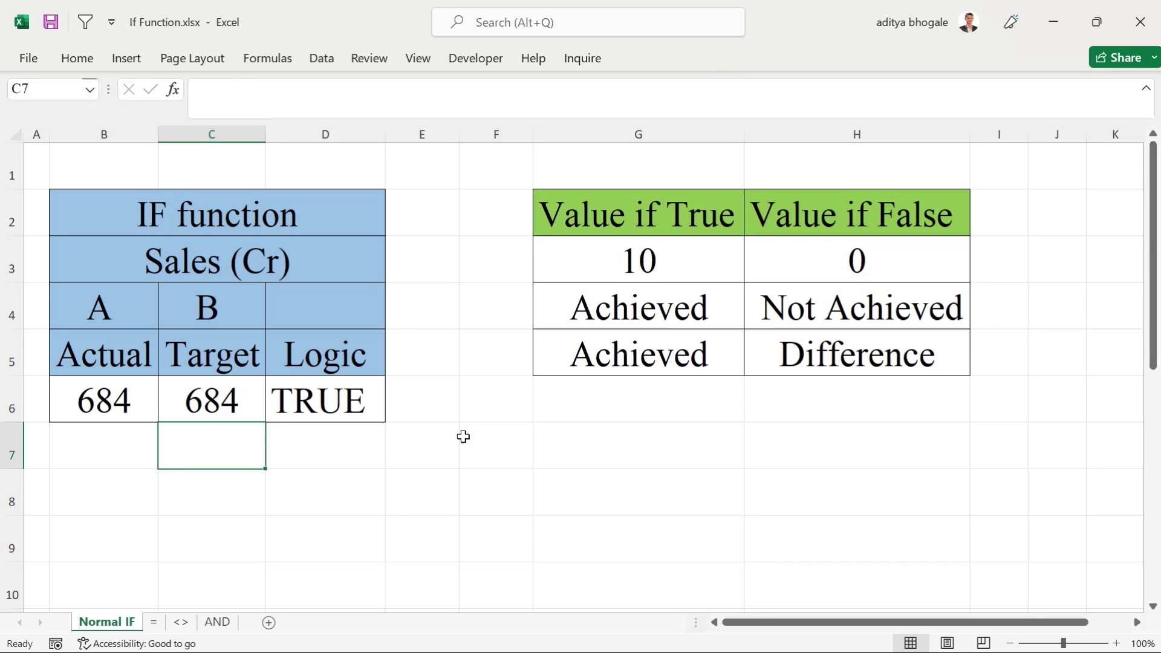
pyautogui.click(311, 416)
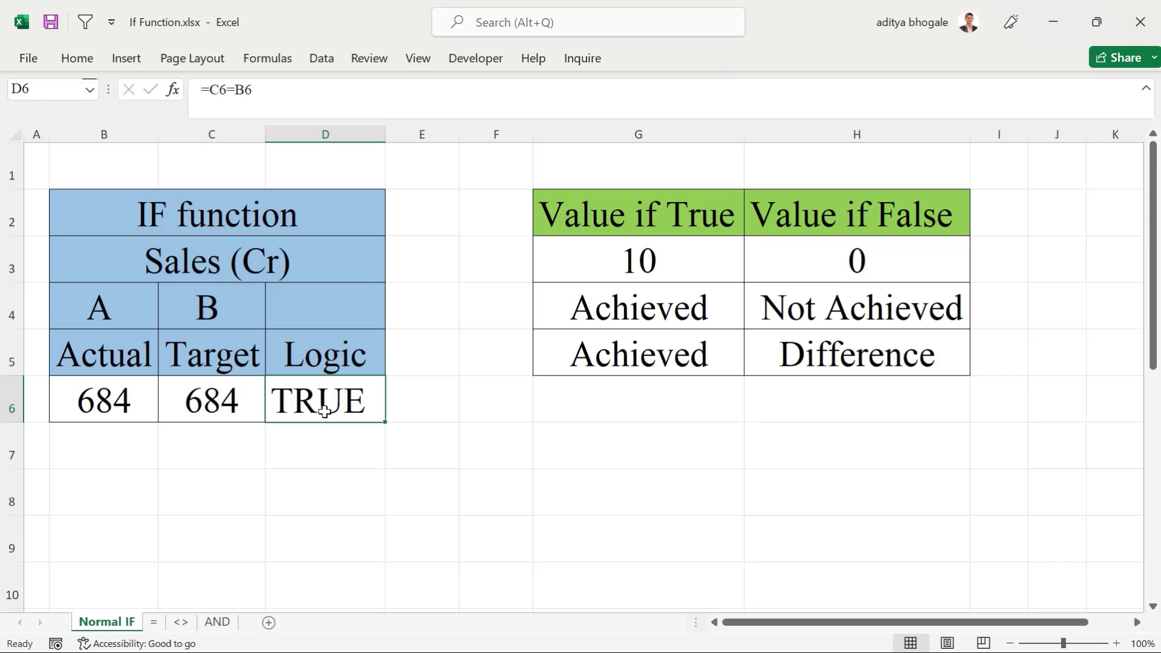
pyautogui.hotkey('ctrl', 'z')
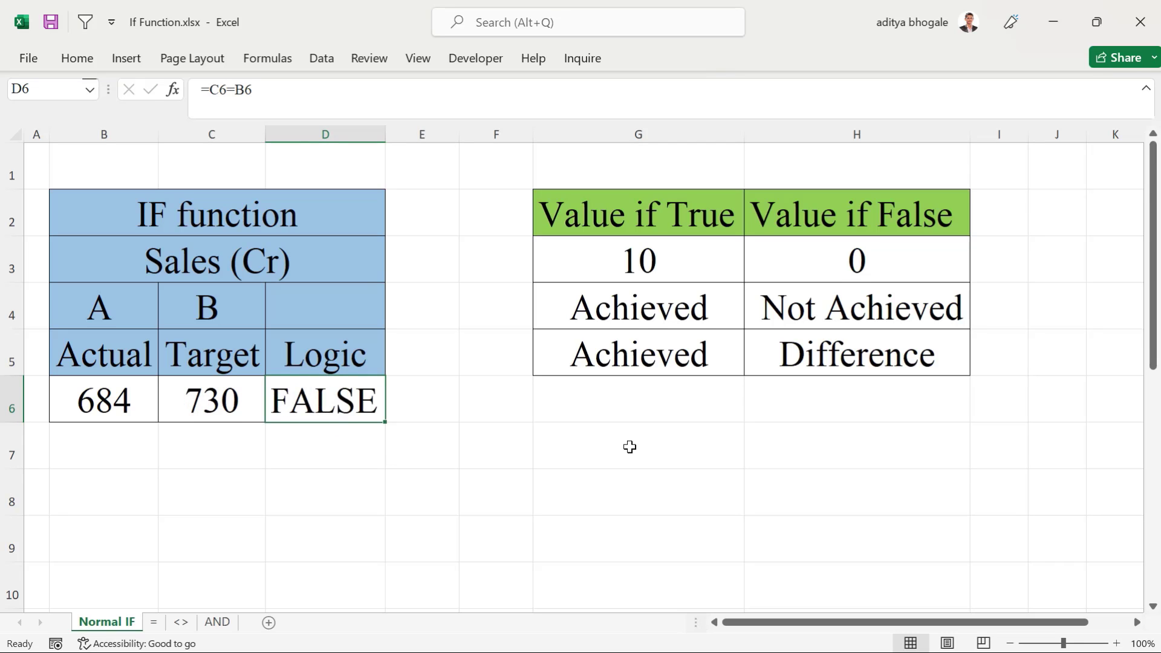
# Step: Overwrite the formula in D6 with =C6<B6 and review its cell references
pyautogui.write('=')
pyautogui.click(221, 410)
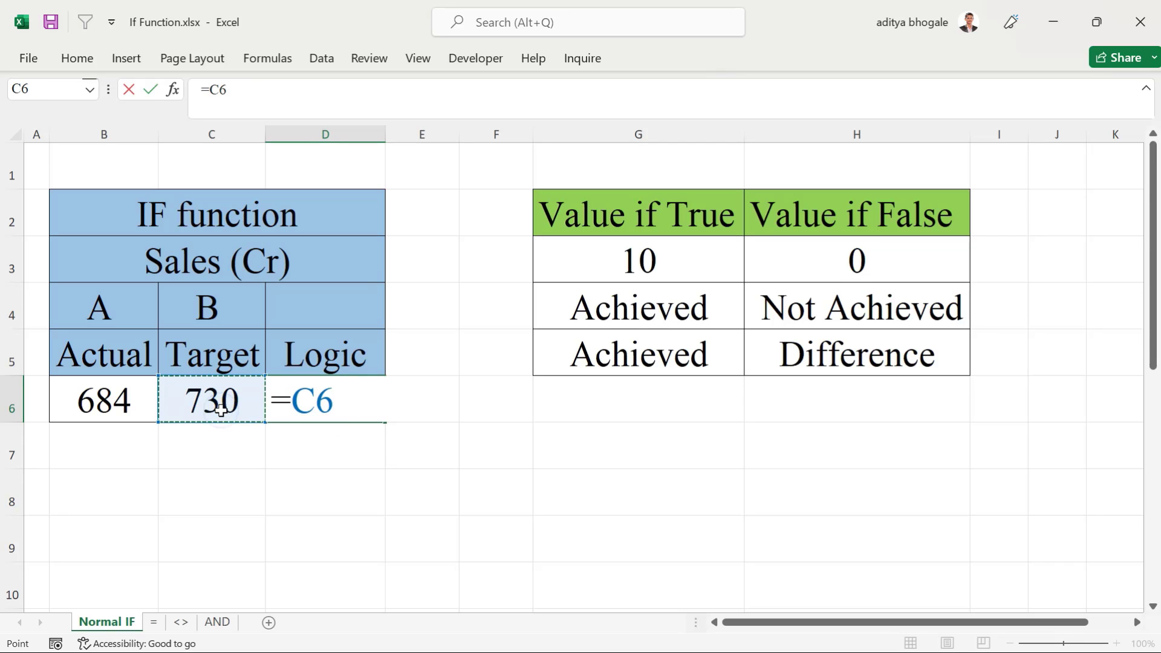
pyautogui.write('<')
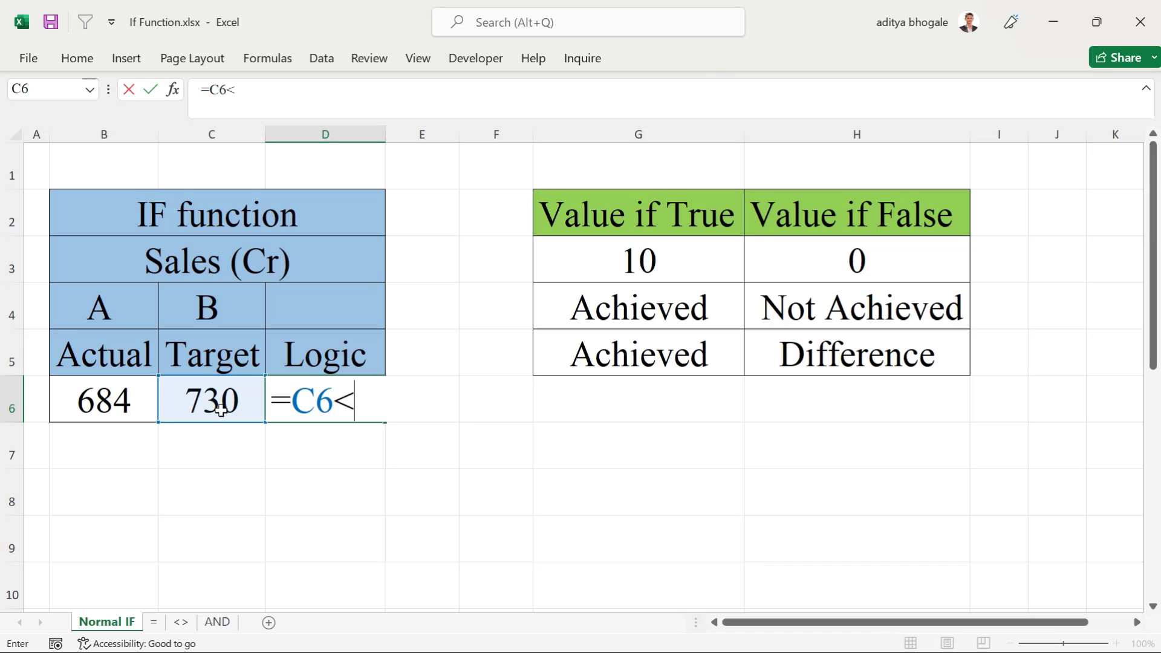
pyautogui.click(92, 397)
pyautogui.press('Return')
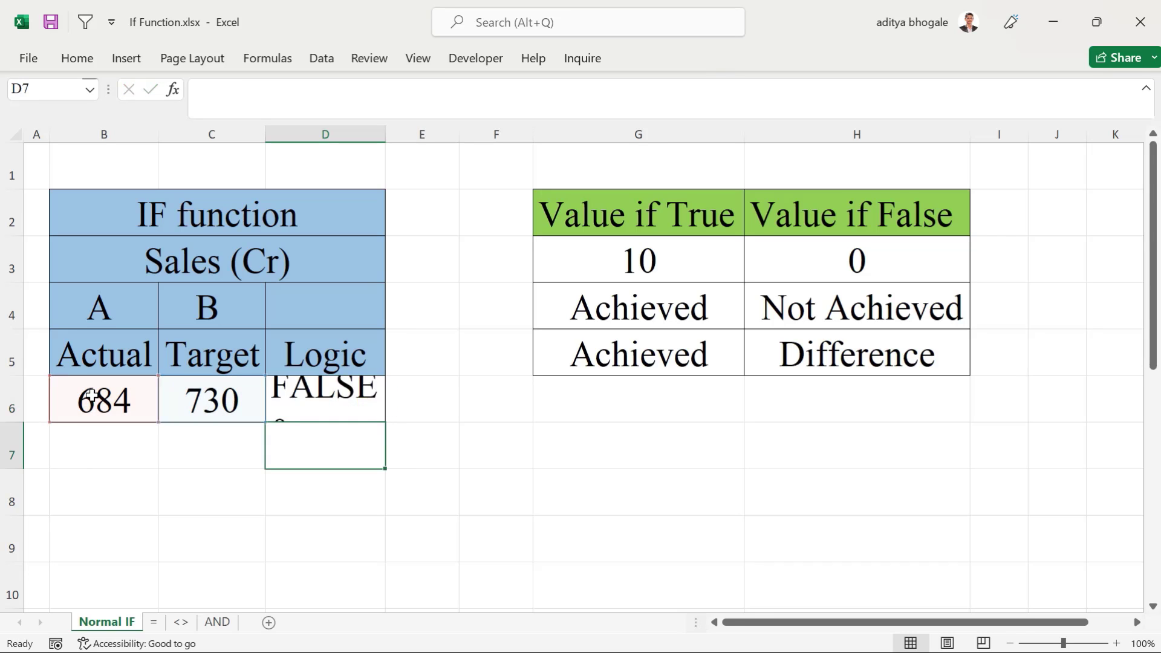
pyautogui.click(285, 405)
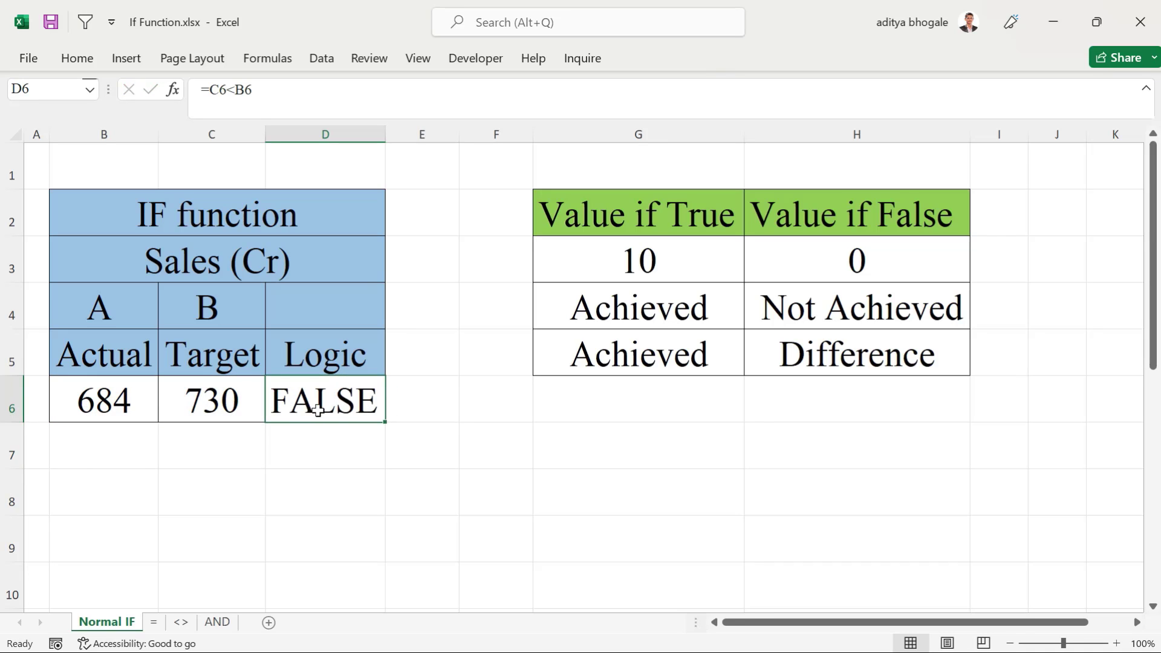
pyautogui.press('F2')
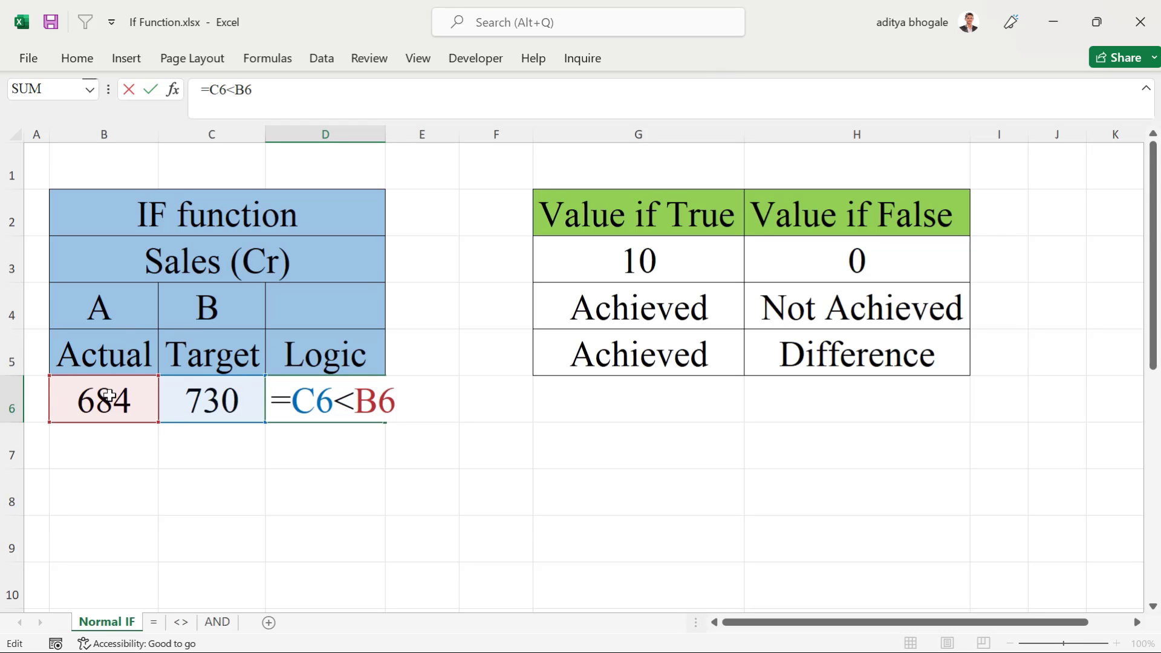
pyautogui.hotkey('ctrl', 'Return')
# Step: Overwrite the formula in D6 with =C6>B6 and review its cell references
pyautogui.write('=')
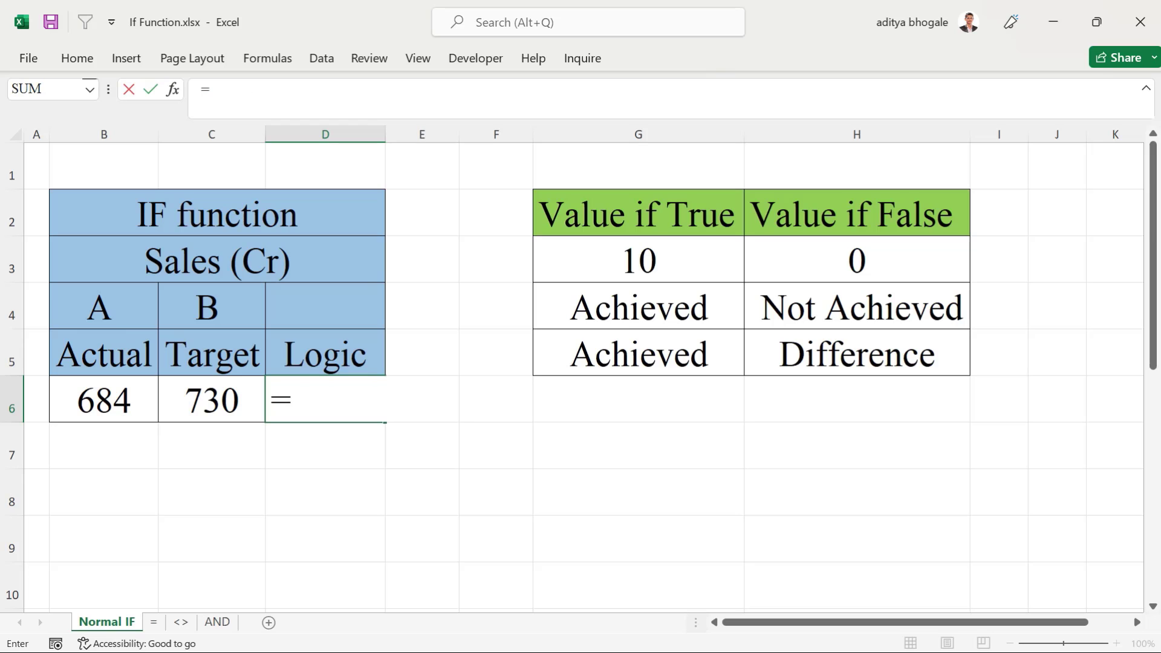
pyautogui.click(220, 396)
pyautogui.write('>')
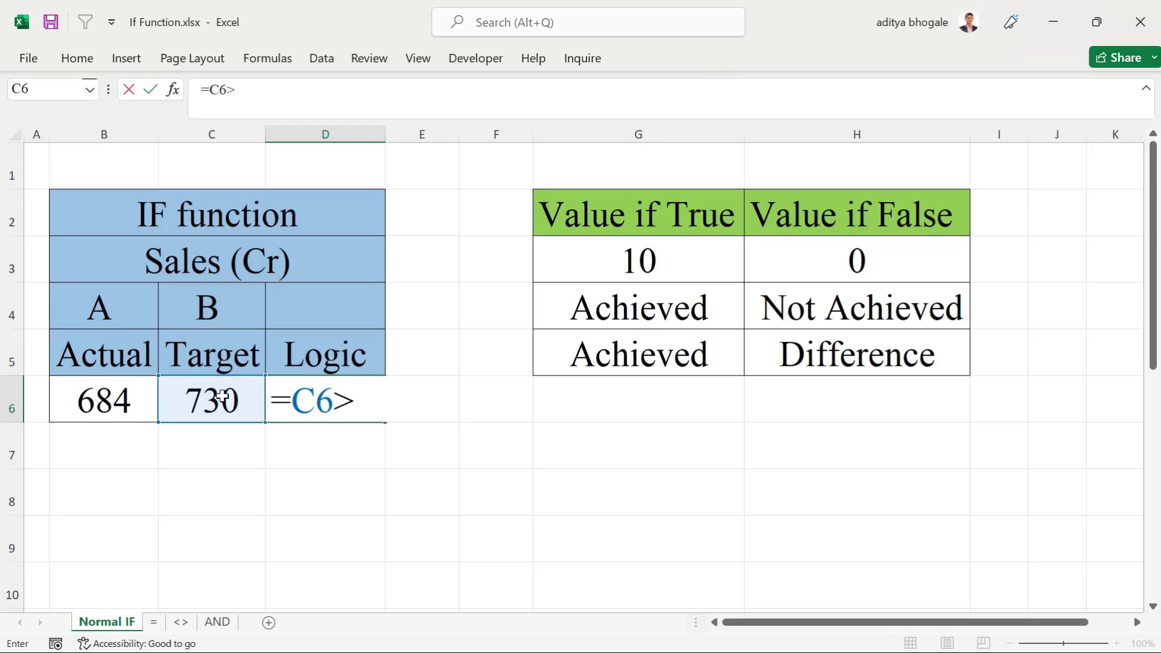
pyautogui.click(126, 378)
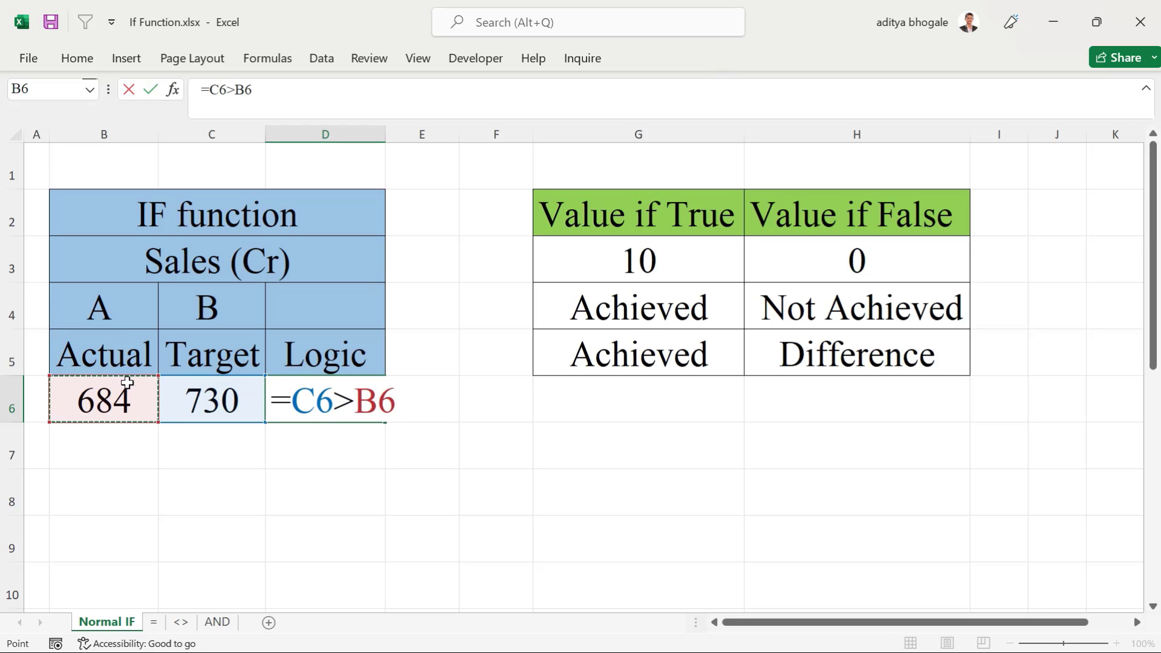
pyautogui.press('Return')
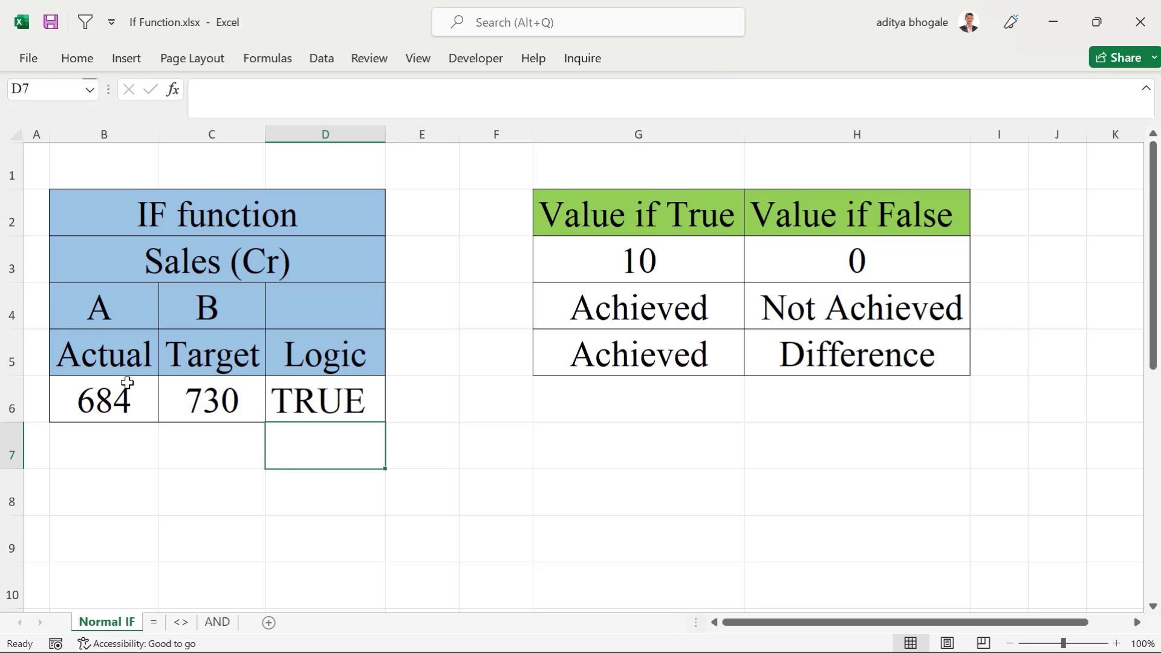
pyautogui.click(336, 398)
pyautogui.doubleClick(337, 399)
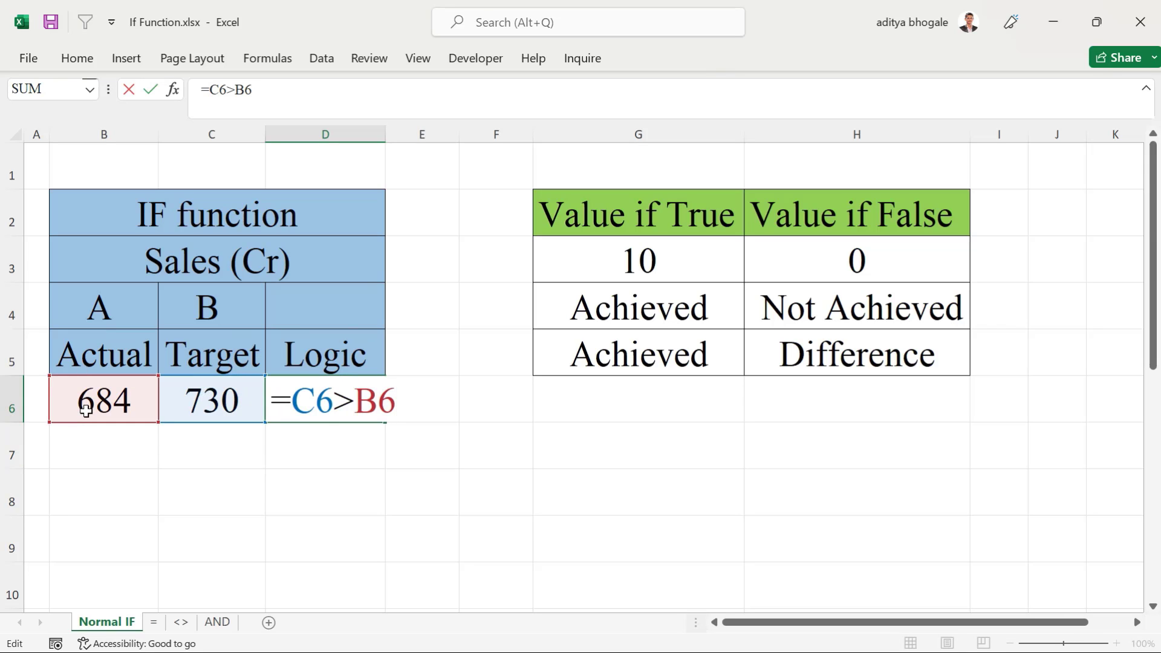
pyautogui.hotkey('ctrl', 'Return')
# Step: Test the greater-than comparison in D6 with a Target value of 500 in C6, and undo that change
pyautogui.click(197, 405)
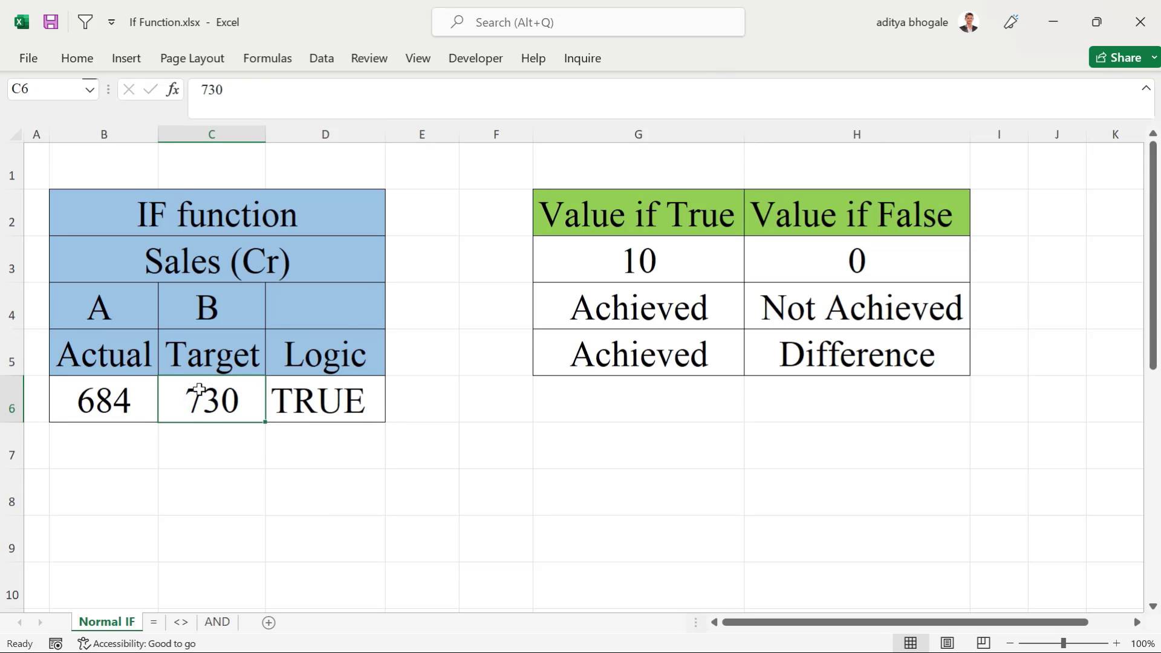
pyautogui.write('500')
pyautogui.press('Return')
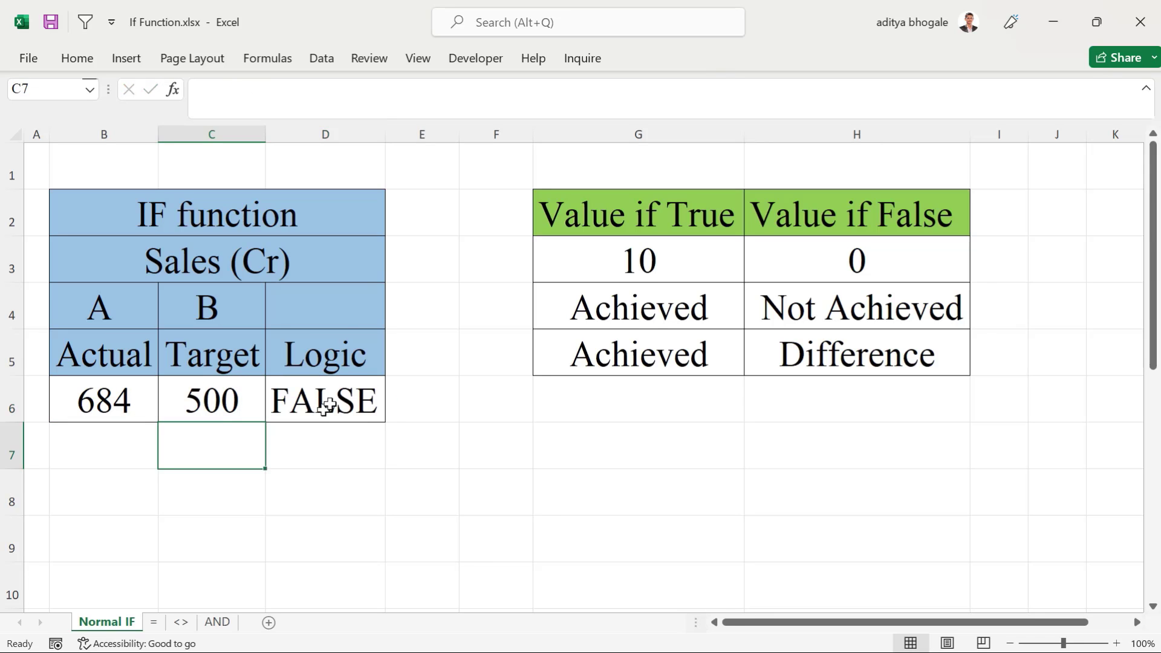
pyautogui.click(324, 404)
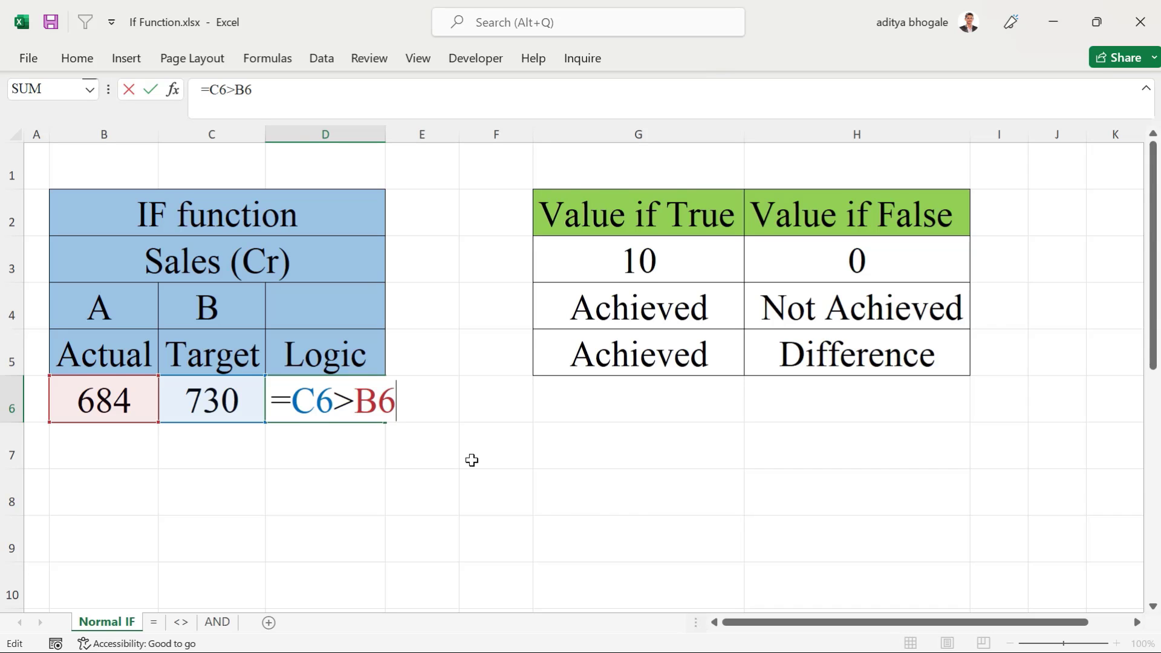
pyautogui.hotkey('ctrl', 'Return')
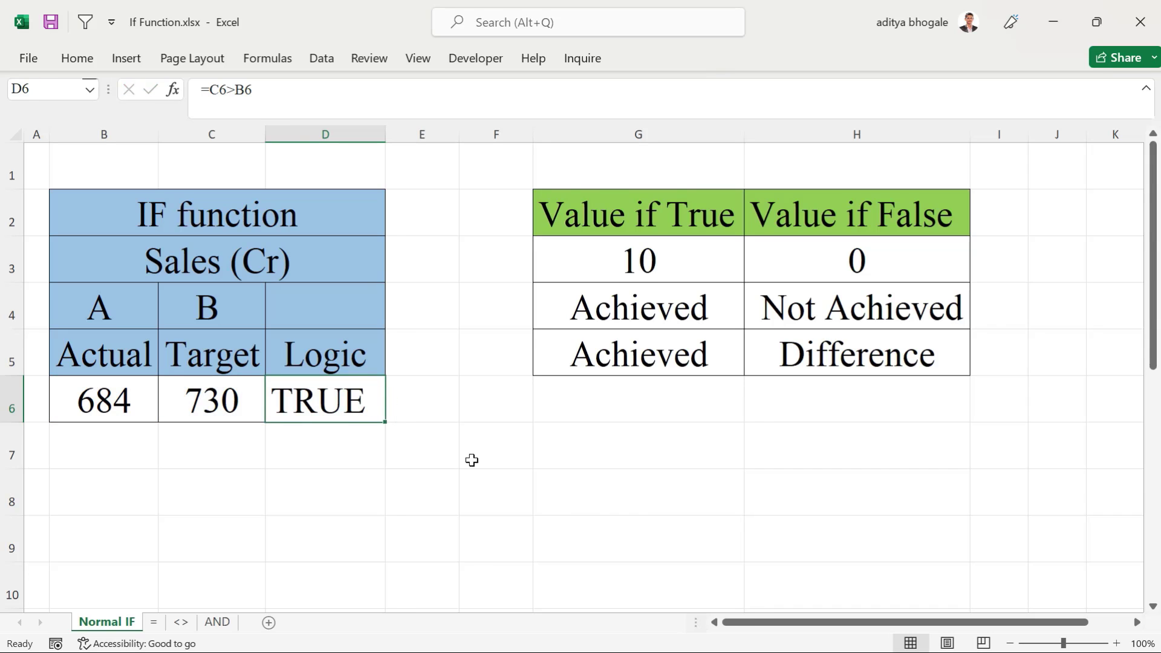
# Step: Examine the outcome pairs listed under Value if True and Value if False in columns G and H
pyautogui.click(445, 449)
pyautogui.click(352, 397)
pyautogui.click(679, 296)
pyautogui.click(814, 338)
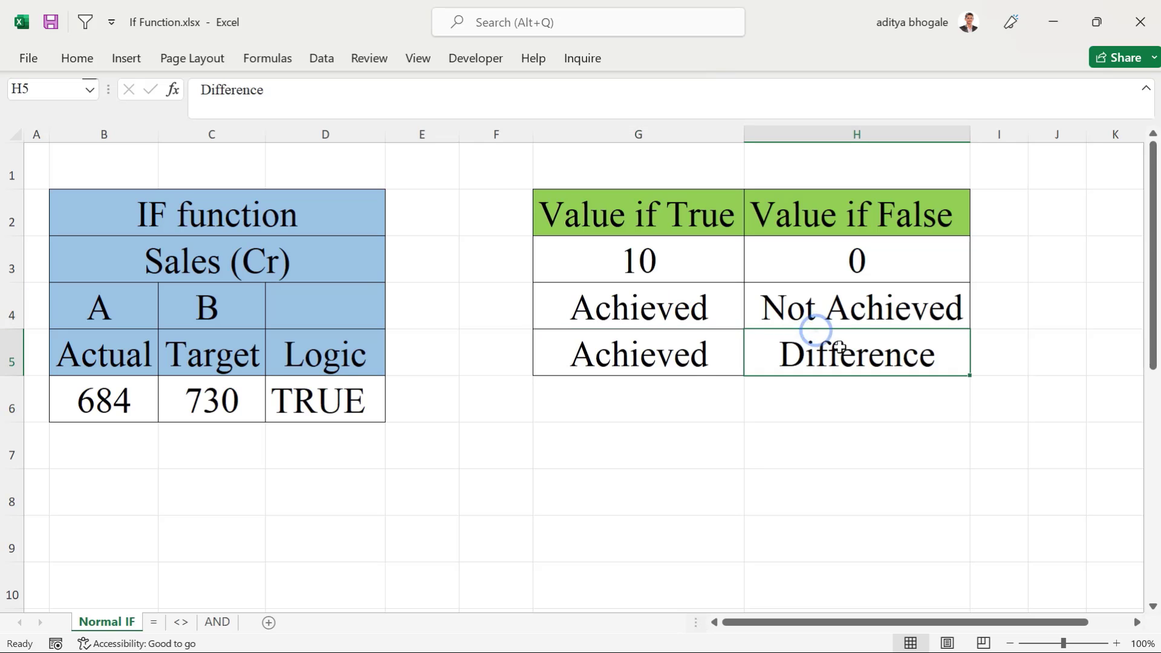
pyautogui.click(693, 371)
pyautogui.click(811, 362)
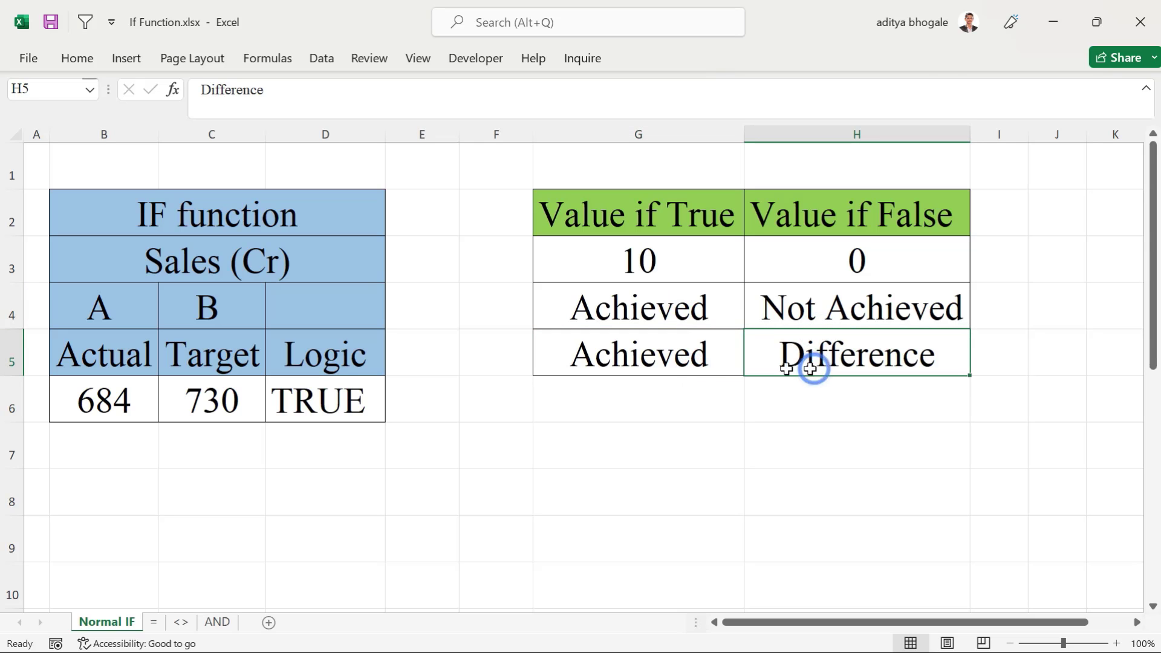
# Step: Start an IF formula in D6 in place of the existing comparison, with B6>C6 as its logical test
pyautogui.click(356, 402)
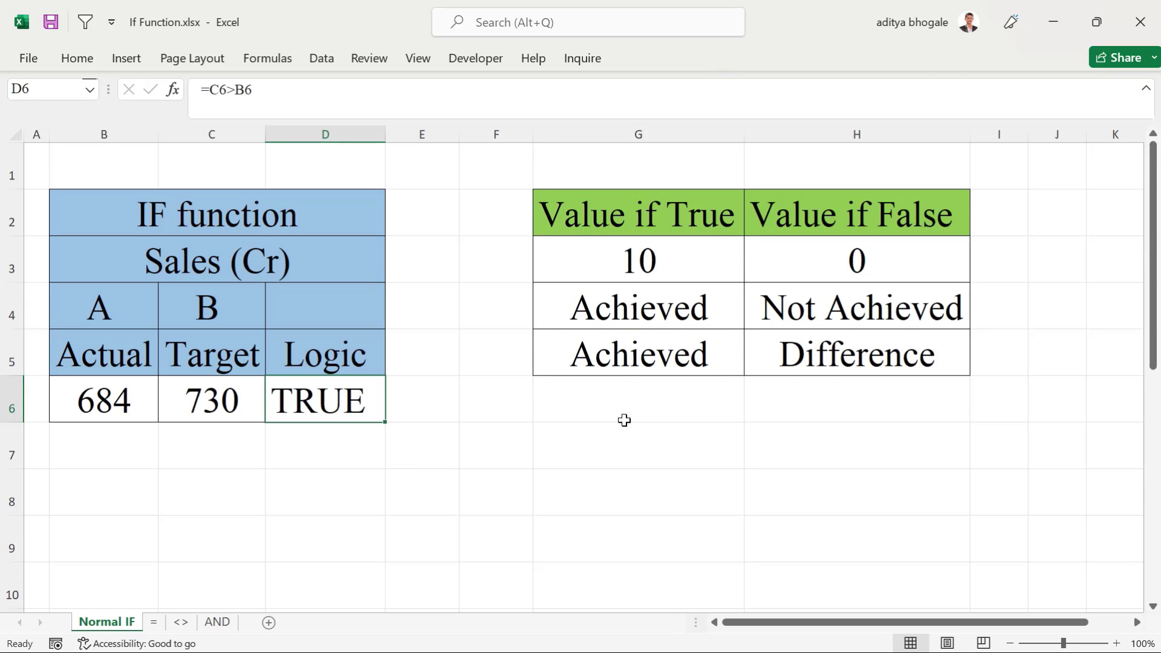
pyautogui.write('=if')
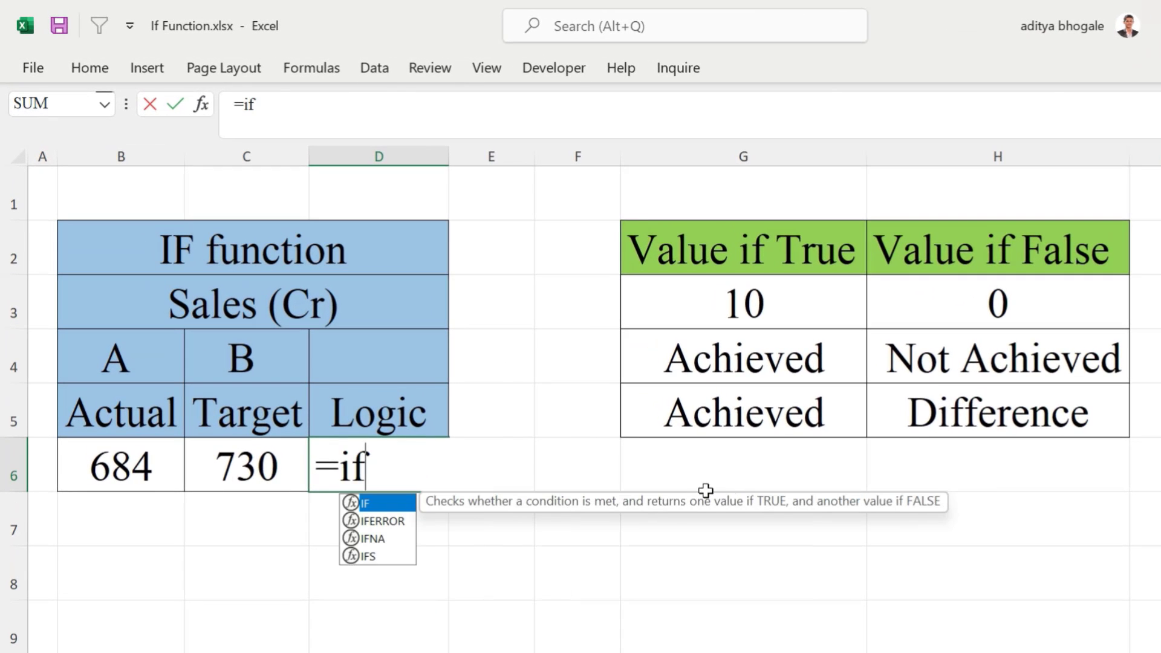
pyautogui.press('Tab')
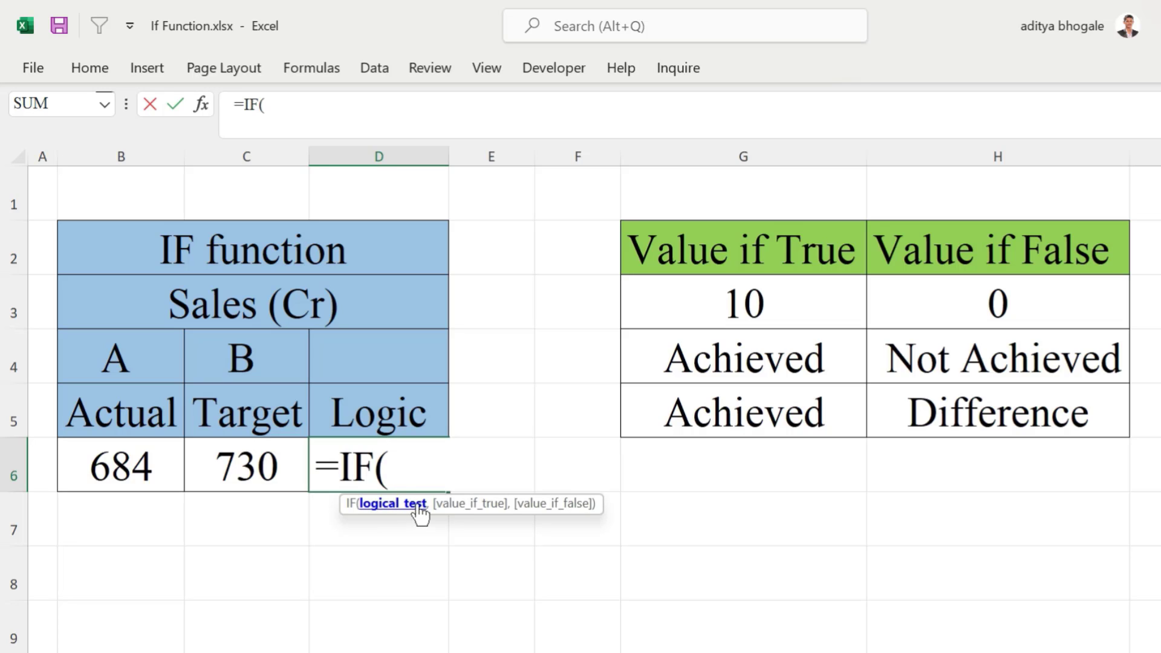
pyautogui.click(146, 460)
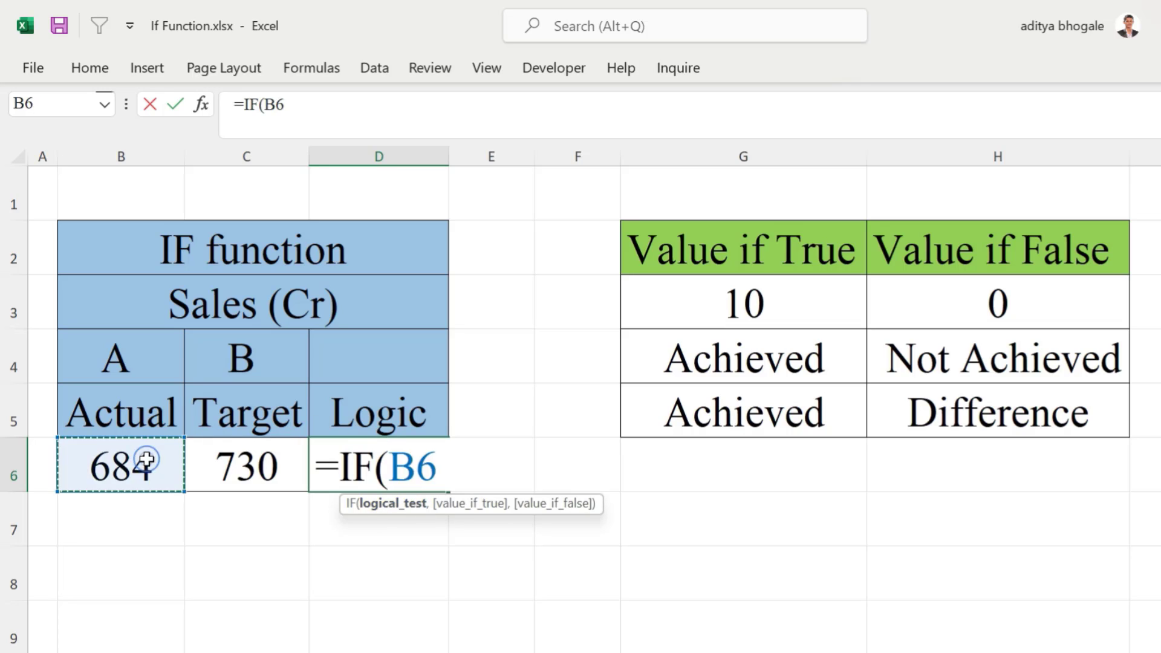
pyautogui.write('>')
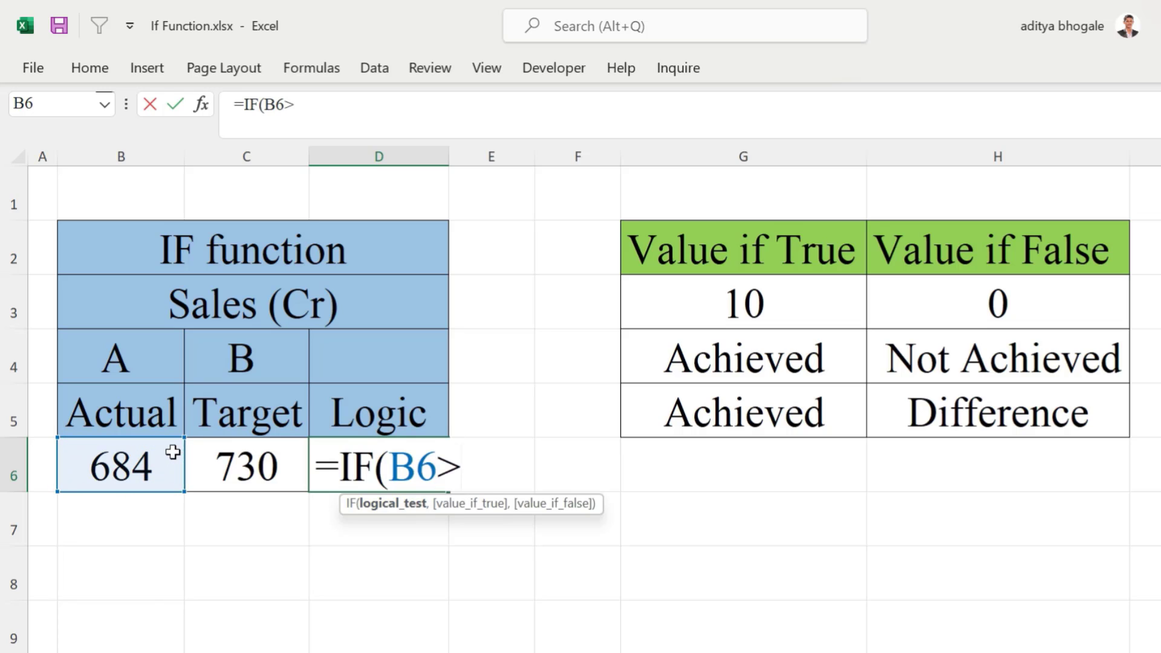
pyautogui.click(241, 468)
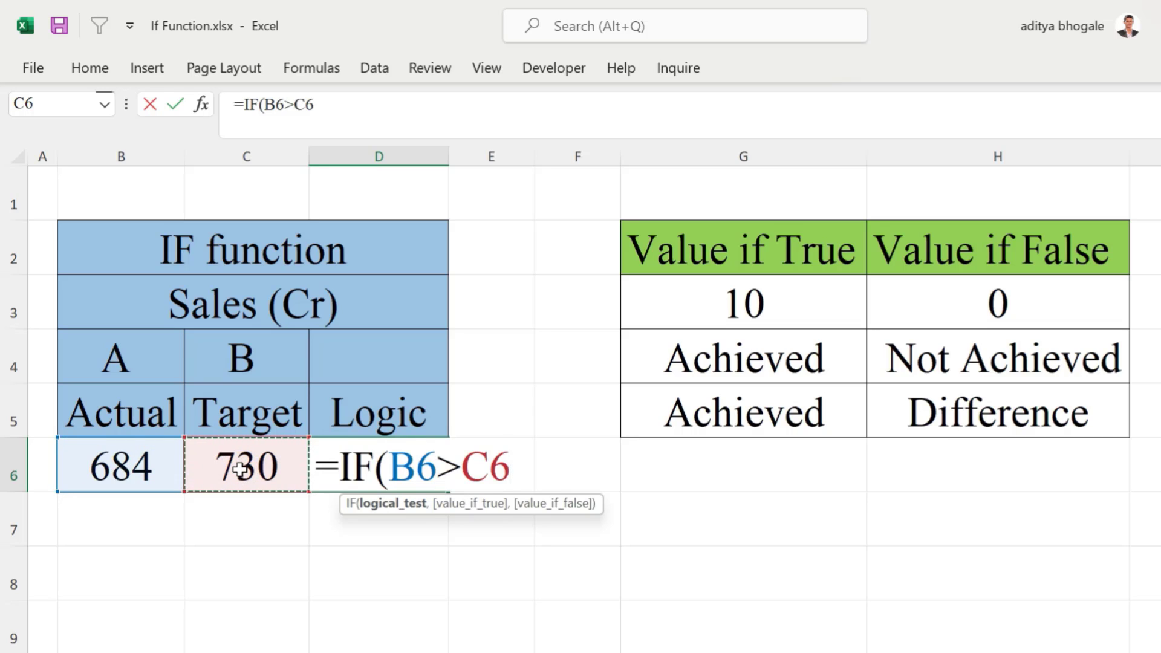
pyautogui.write(',')
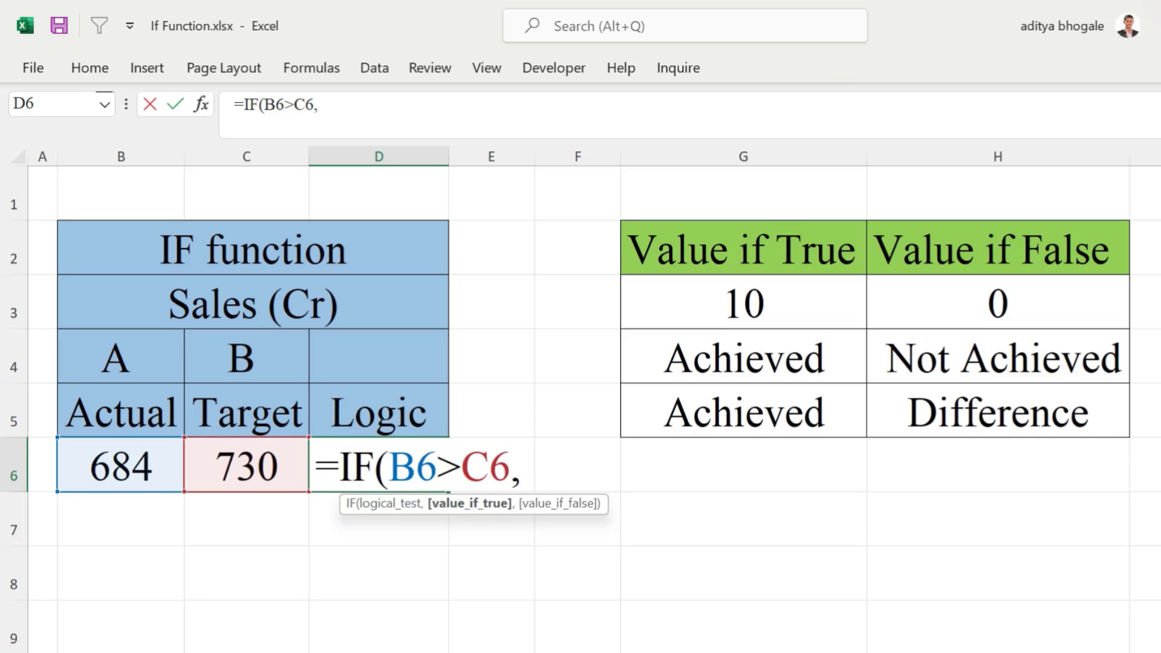
# Step: Complete the IF formula in D6 with G3 as the value if true and H3 as the value if false
pyautogui.click(732, 300)
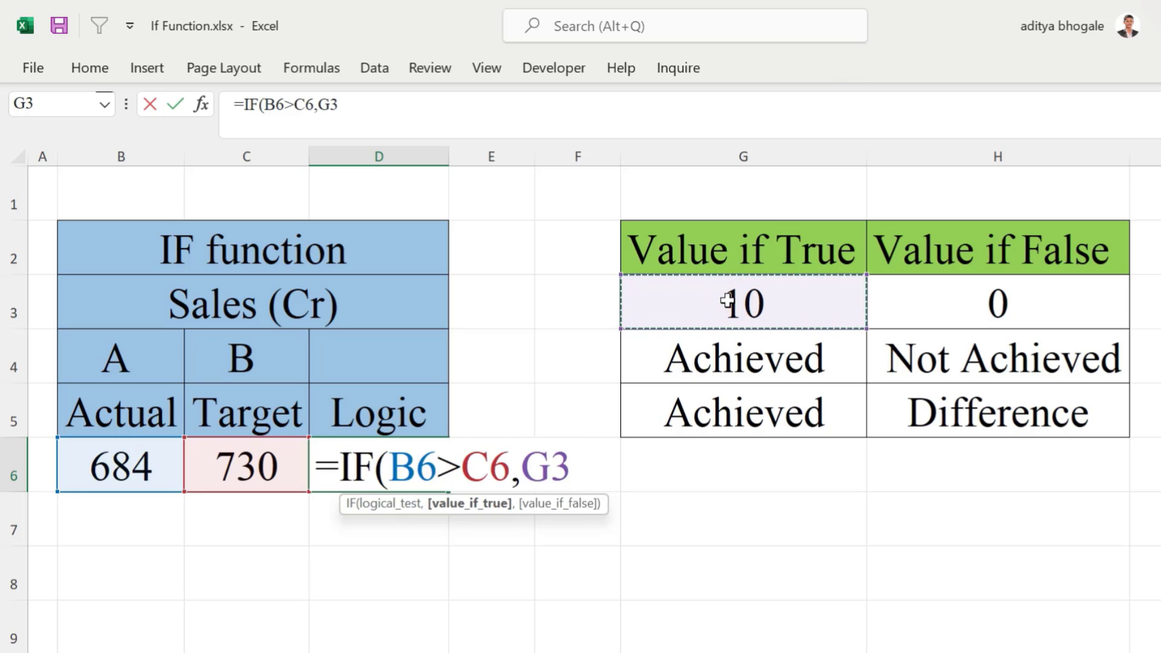
pyautogui.write(',')
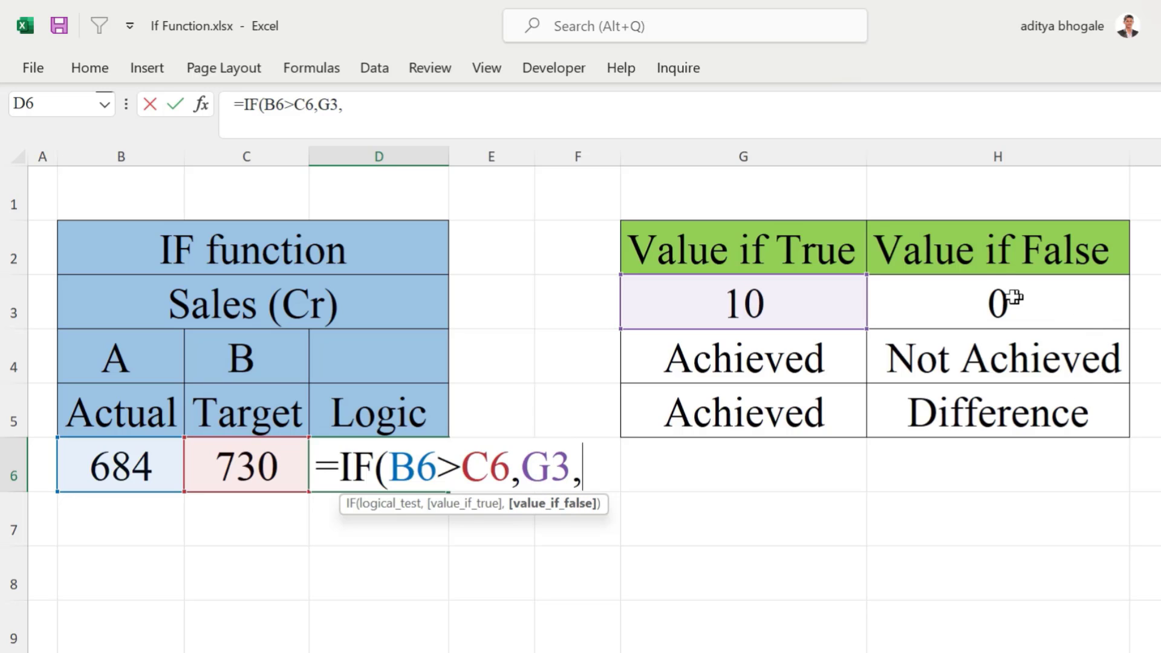
pyautogui.click(982, 303)
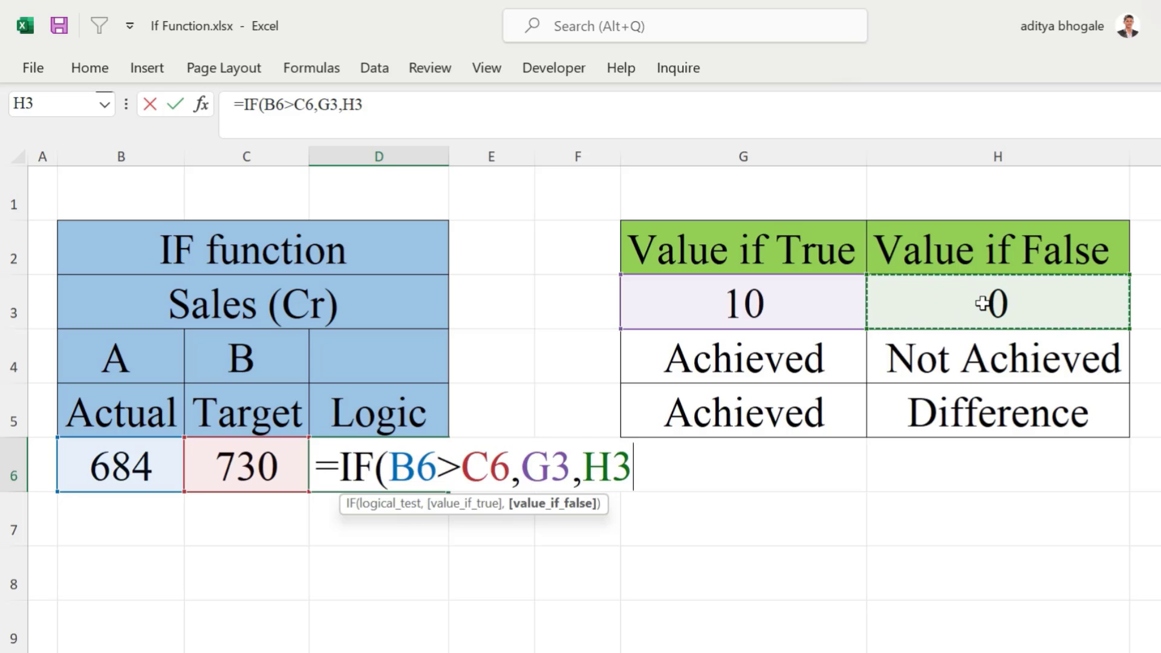
pyautogui.write(')')
pyautogui.press('Return')
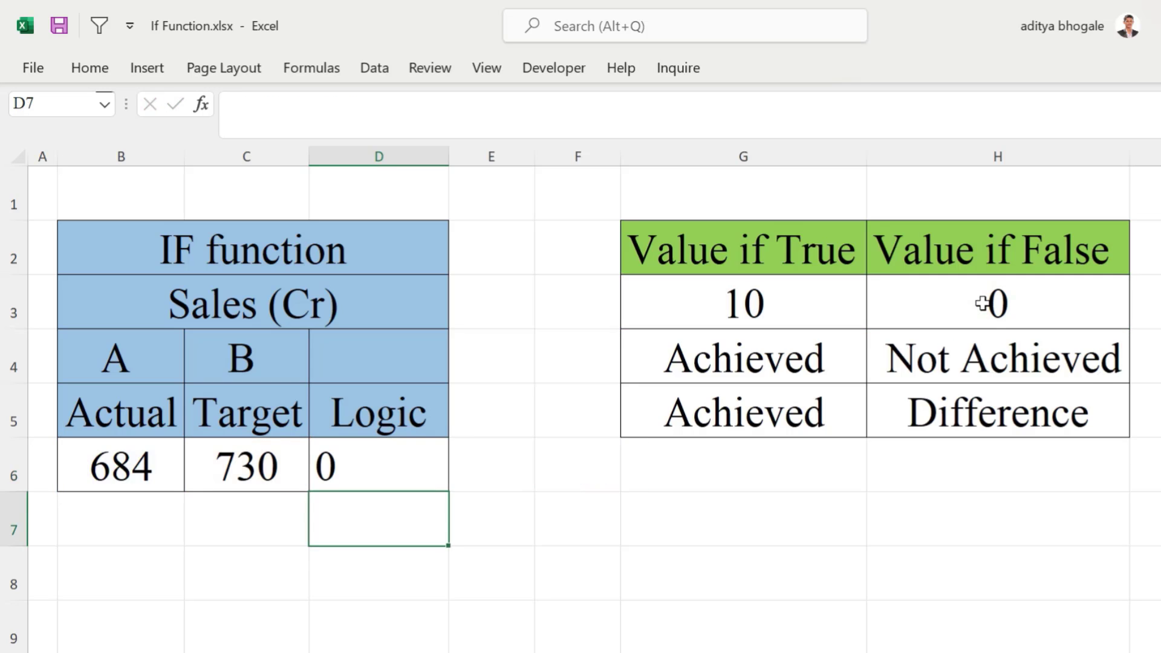
pyautogui.click(381, 467)
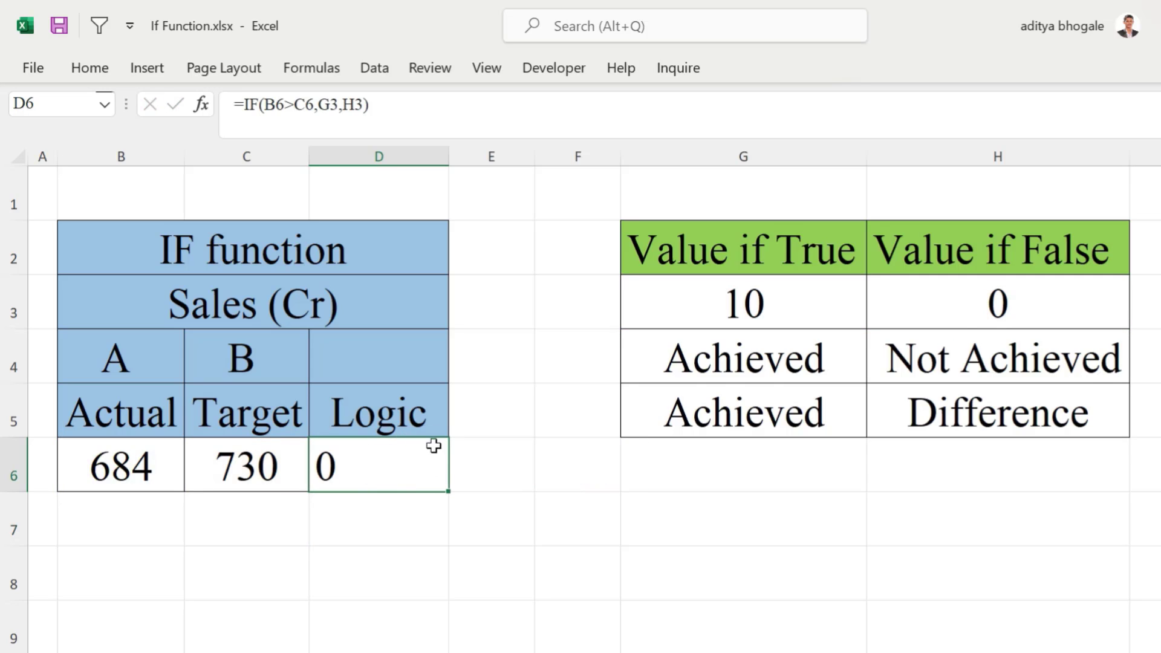
# Step: Test the IF formula with an Actual value of 800 in B6, and undo that change
pyautogui.click(163, 470)
pyautogui.write('80')
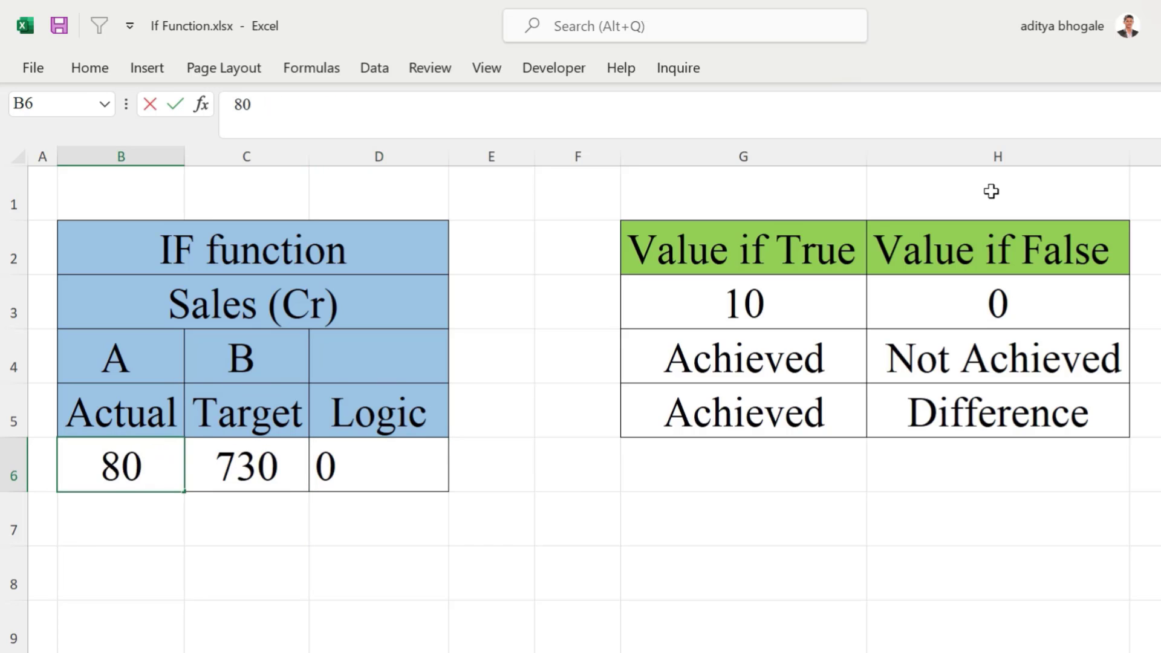
pyautogui.write('0')
pyautogui.press('Return')
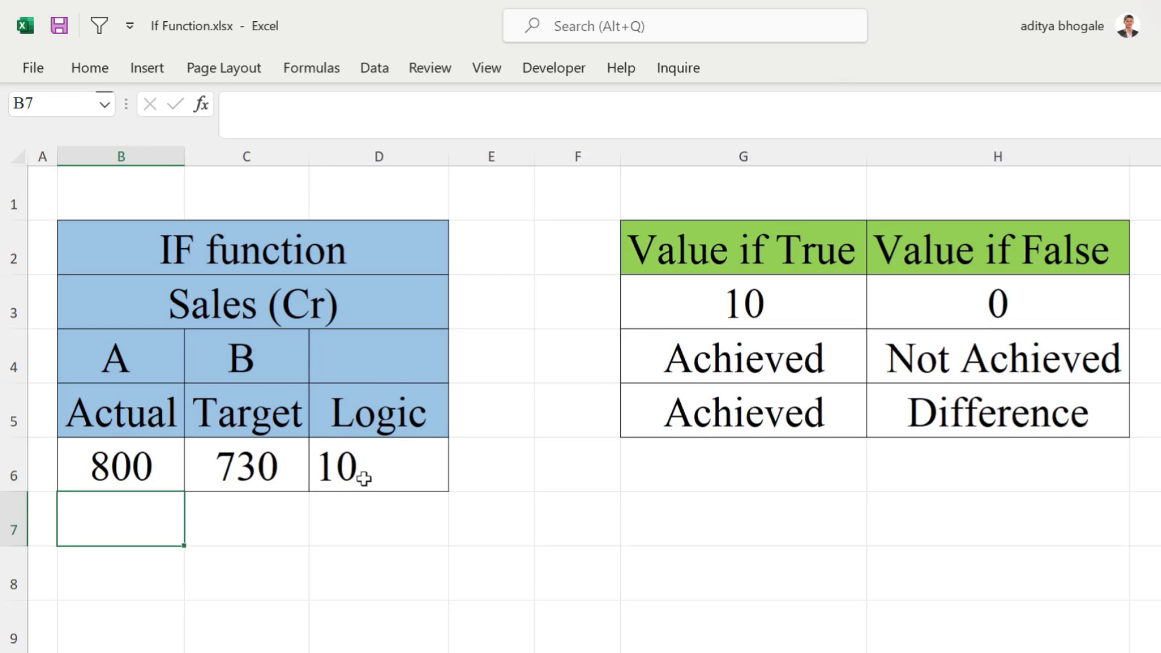
pyautogui.click(362, 474)
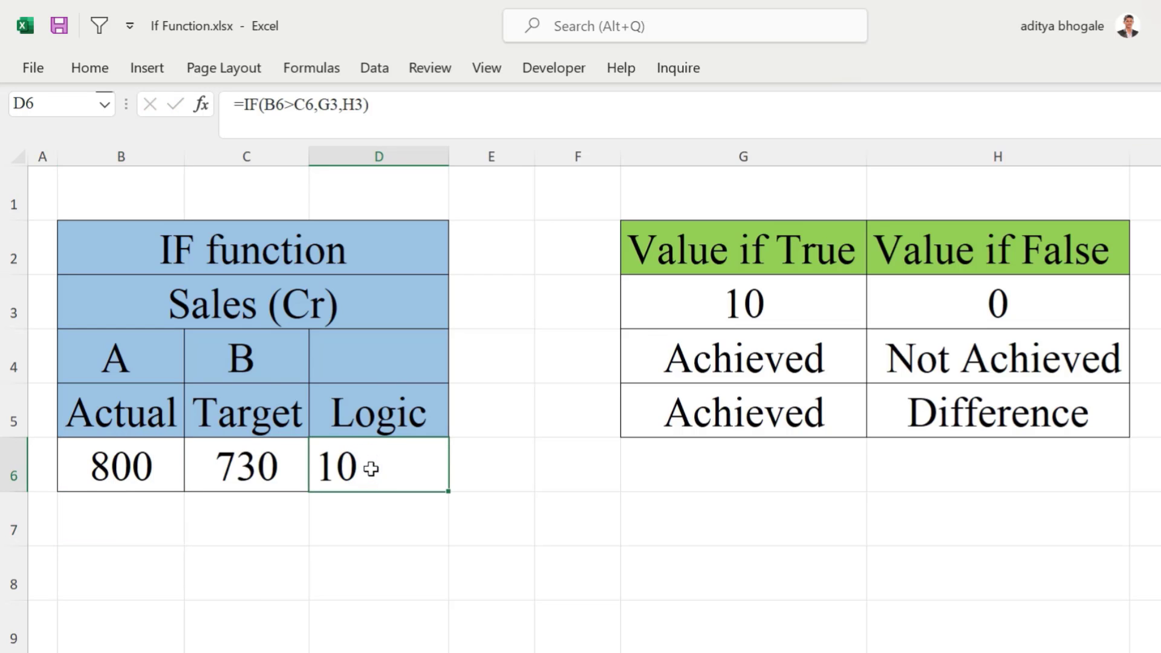
pyautogui.hotkey('ctrl', 'z')
# Step: Replace the G3 and H3 references in D6's IF formula with the constants 10 and 0
pyautogui.click(372, 469)
pyautogui.press('F2')
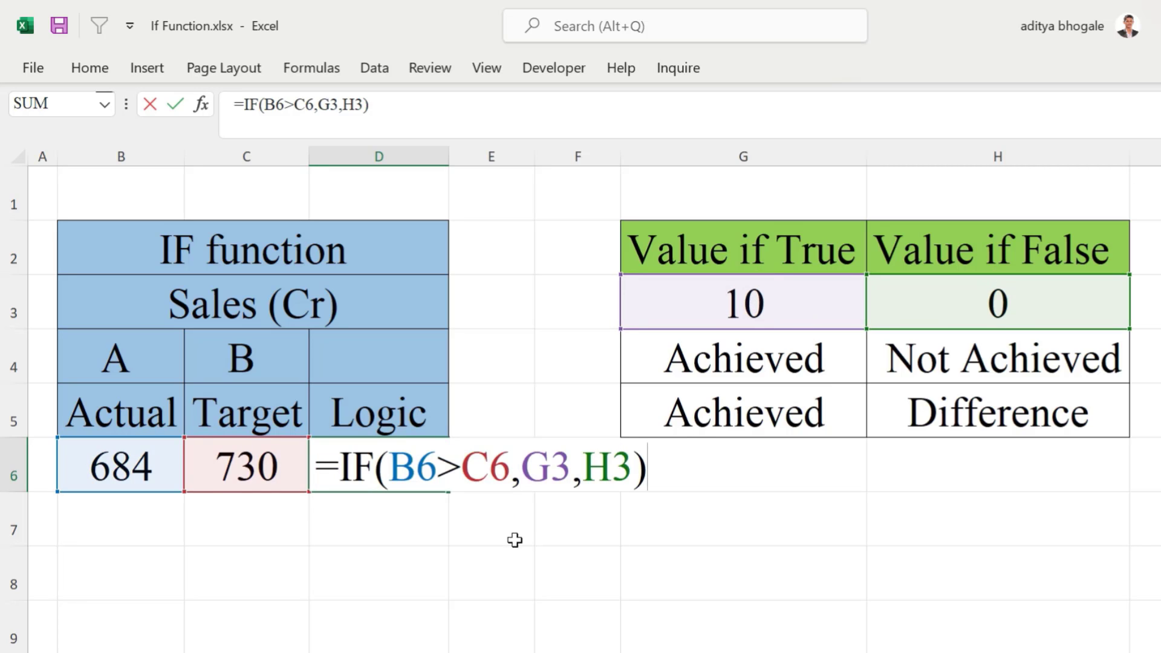
pyautogui.click(573, 466)
pyautogui.press('BackSpace')
pyautogui.press('BackSpace')
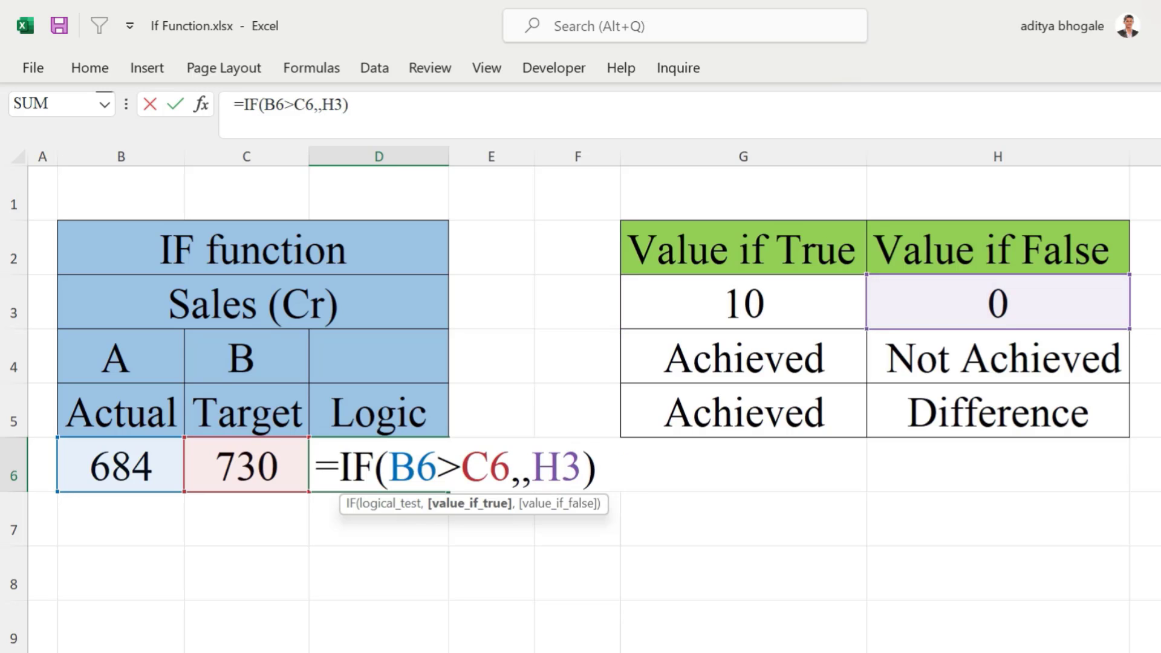
pyautogui.write('10')
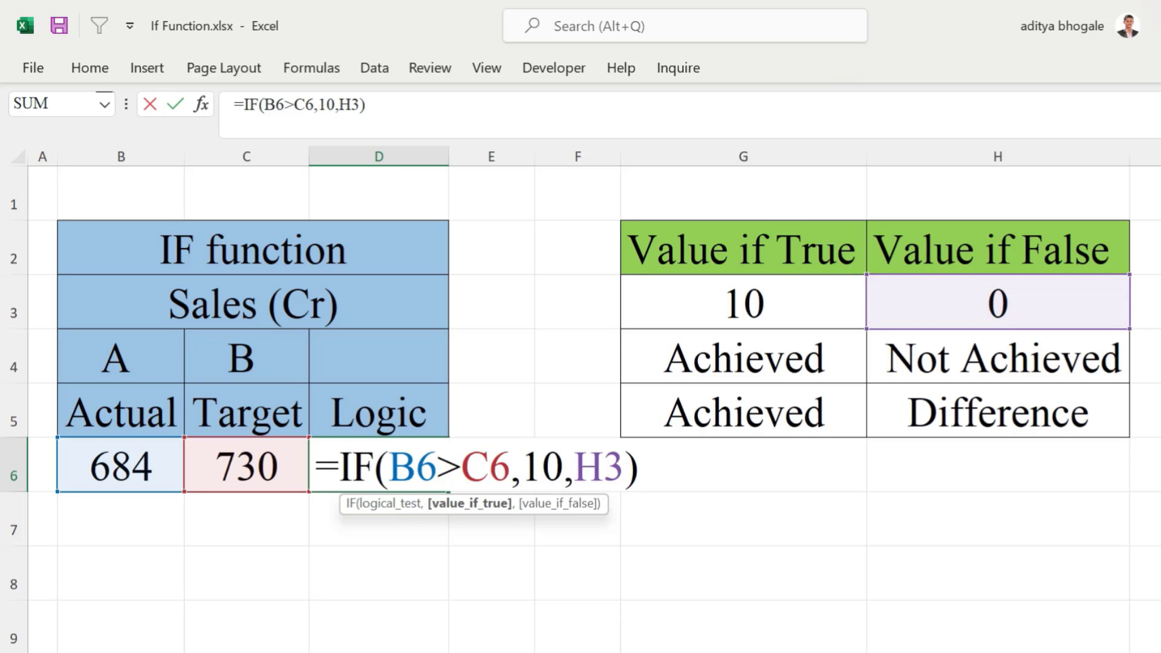
pyautogui.click(627, 467)
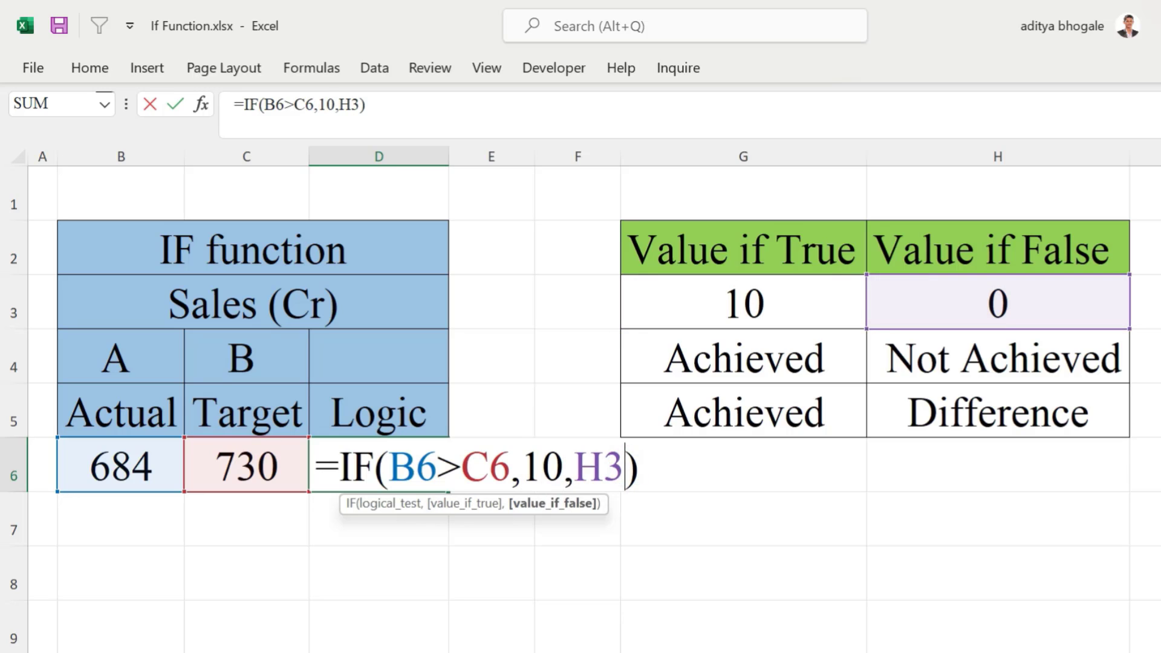
pyautogui.press('BackSpace')
pyautogui.press('BackSpace')
pyautogui.write('0')
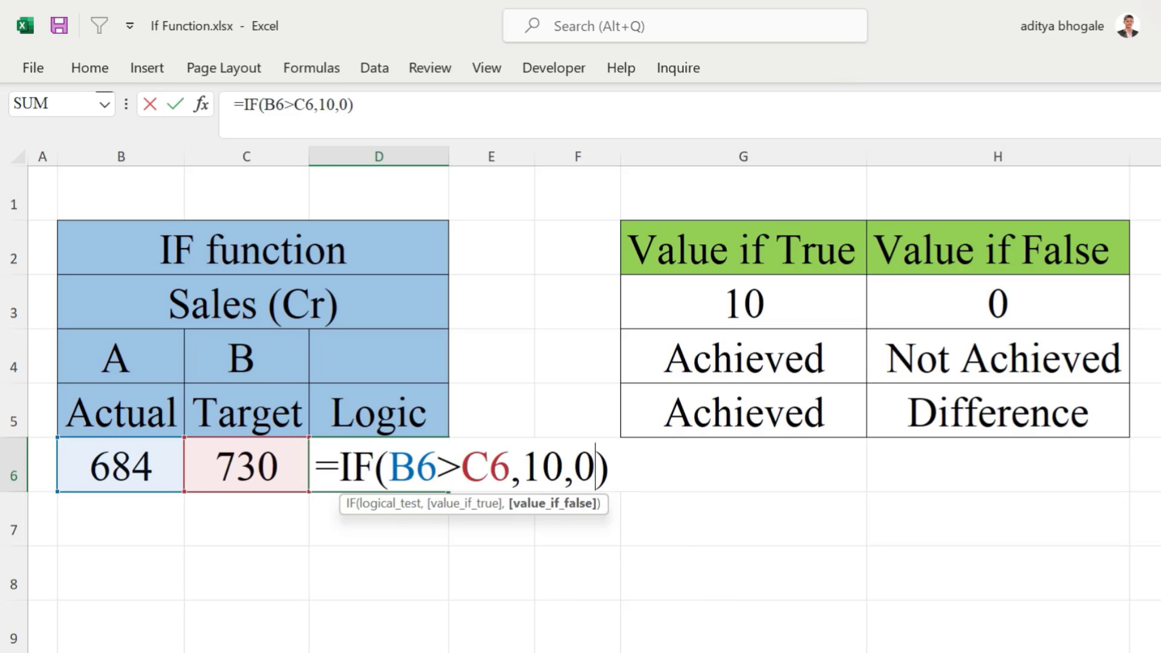
pyautogui.press('Return')
# Step: Change the value if true in D6's IF formula to the text "Achieved"
pyautogui.press('Up')
pyautogui.press('F2')
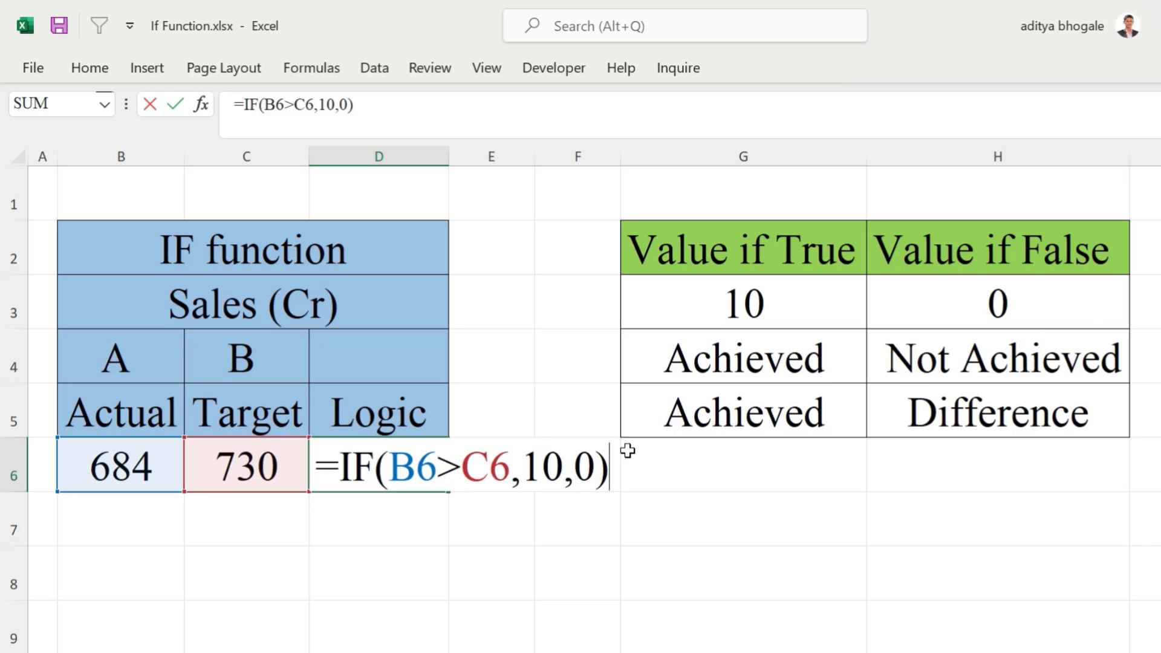
pyautogui.press('Left')
pyautogui.press('Left')
pyautogui.press('Left')
pyautogui.press('BackSpace')
pyautogui.press('BackSpace')
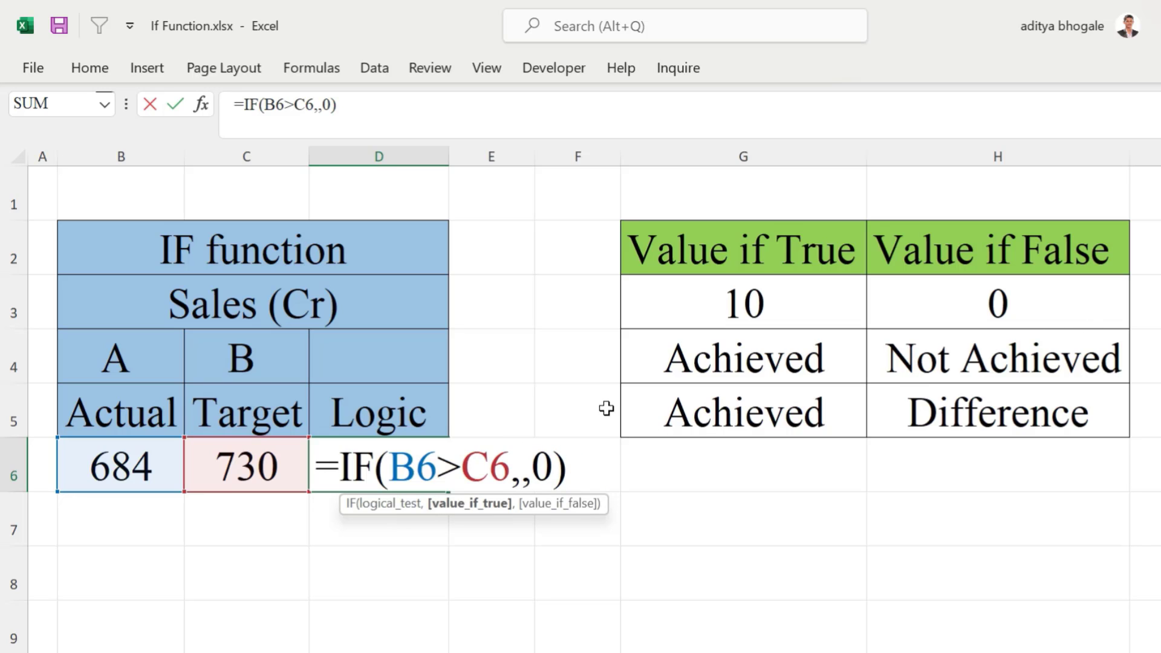
pyautogui.write('"')
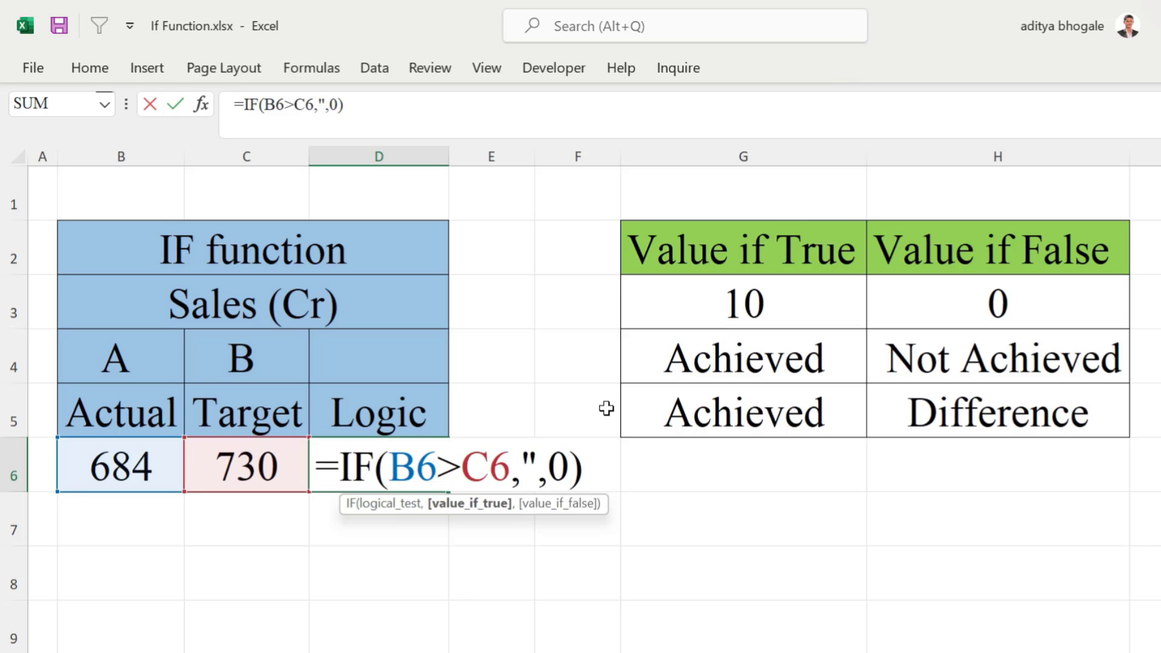
pyautogui.write('Achieved')
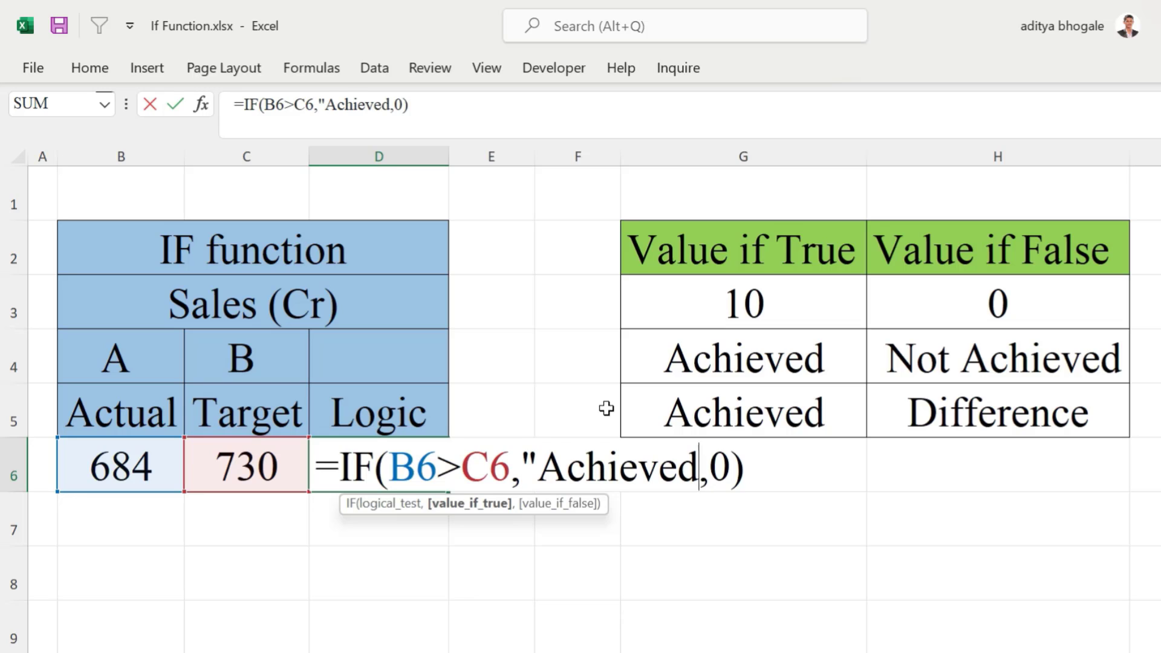
pyautogui.press('Left')
pyautogui.write('"')
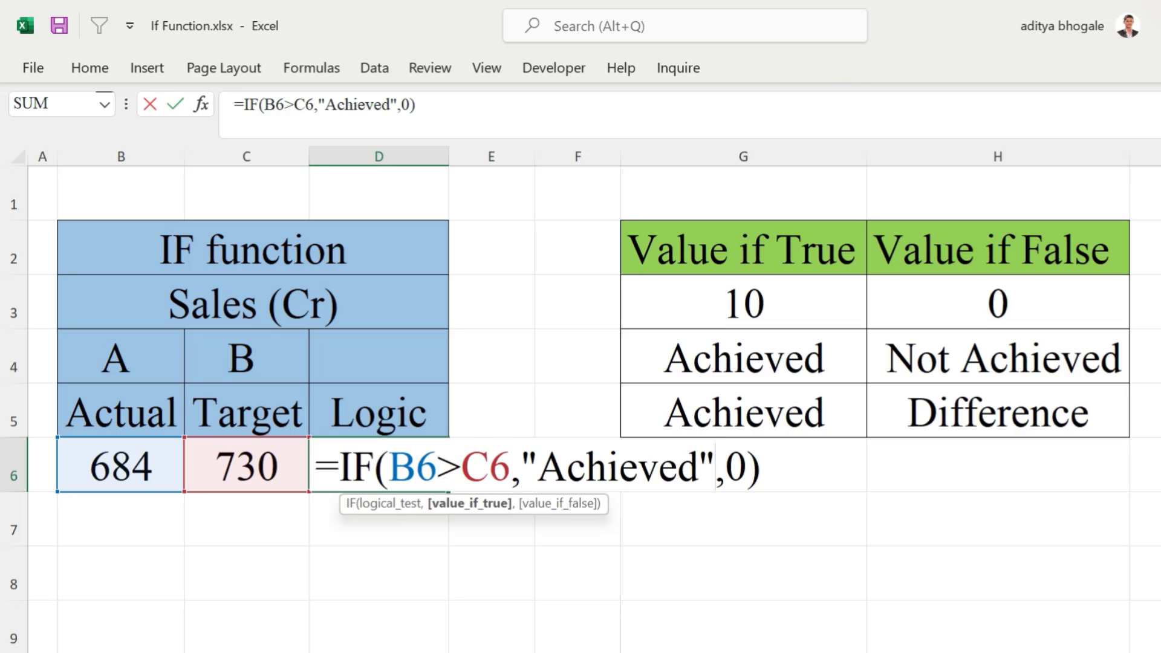
# Step: Change the value if false in D6's formula to "Not Achieved" and fit column D's width to its contents
pyautogui.press('Right')
pyautogui.press('Right')
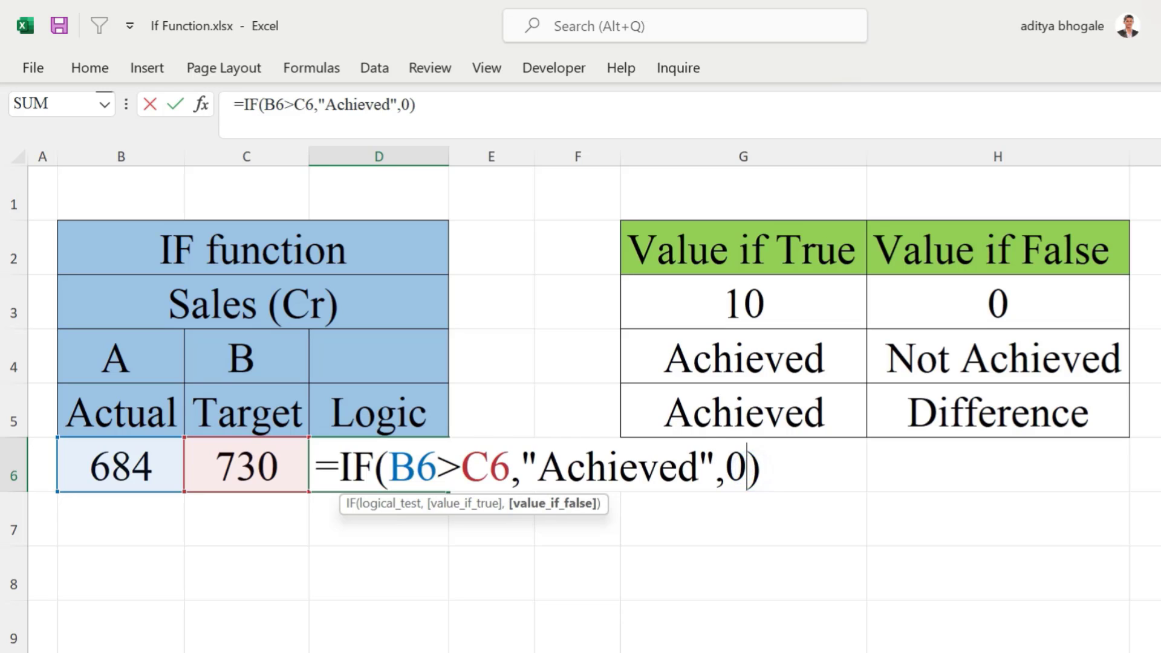
pyautogui.press('BackSpace')
pyautogui.write('"')
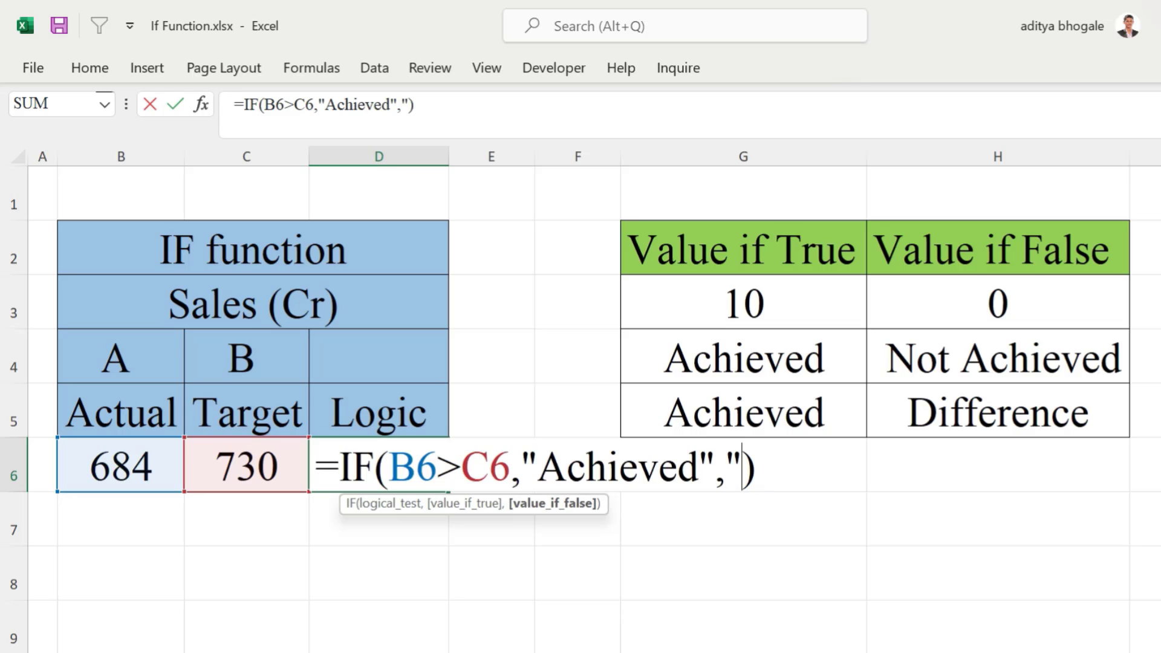
pyautogui.write('Not Achieved')
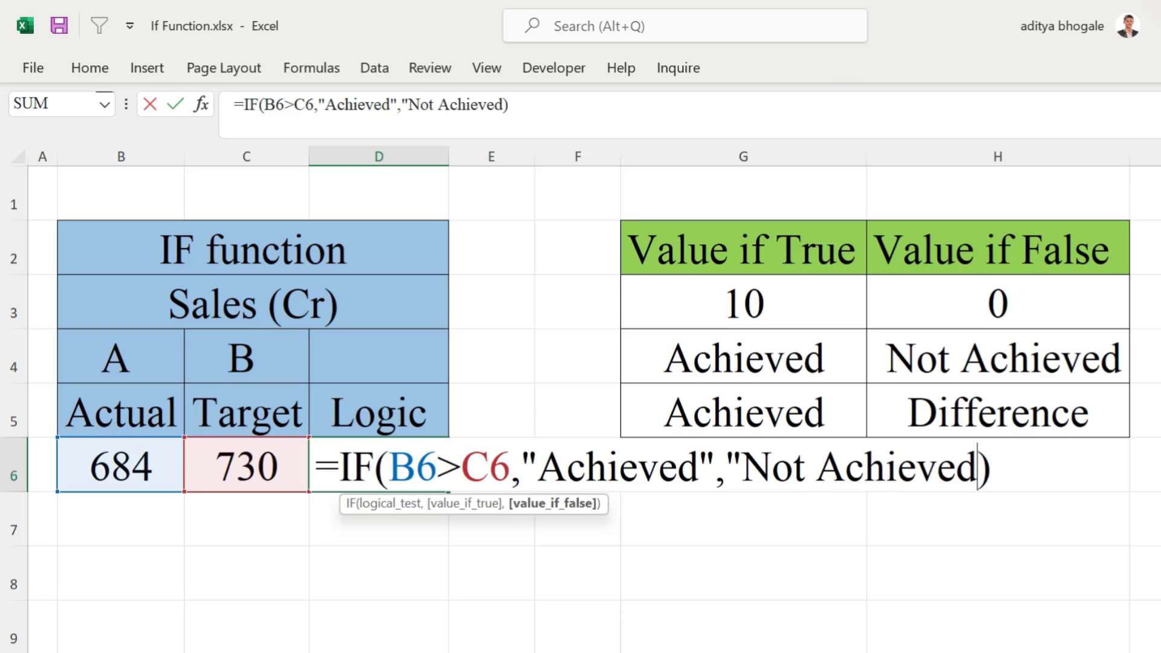
pyautogui.write('"')
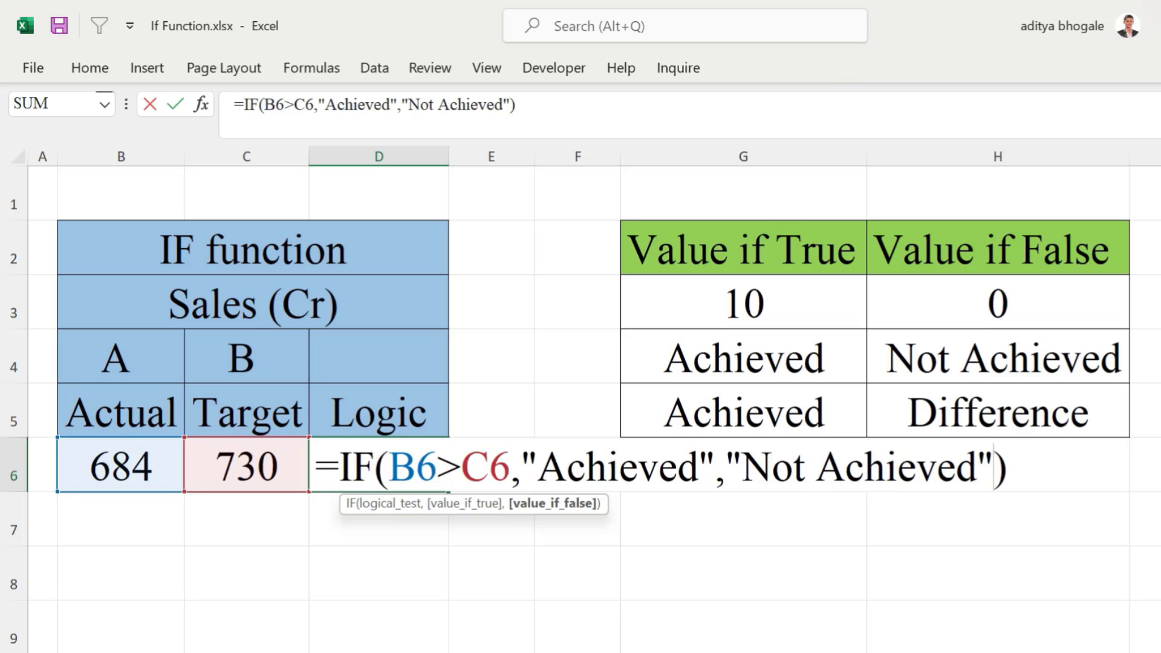
pyautogui.press('Return')
pyautogui.click(410, 469)
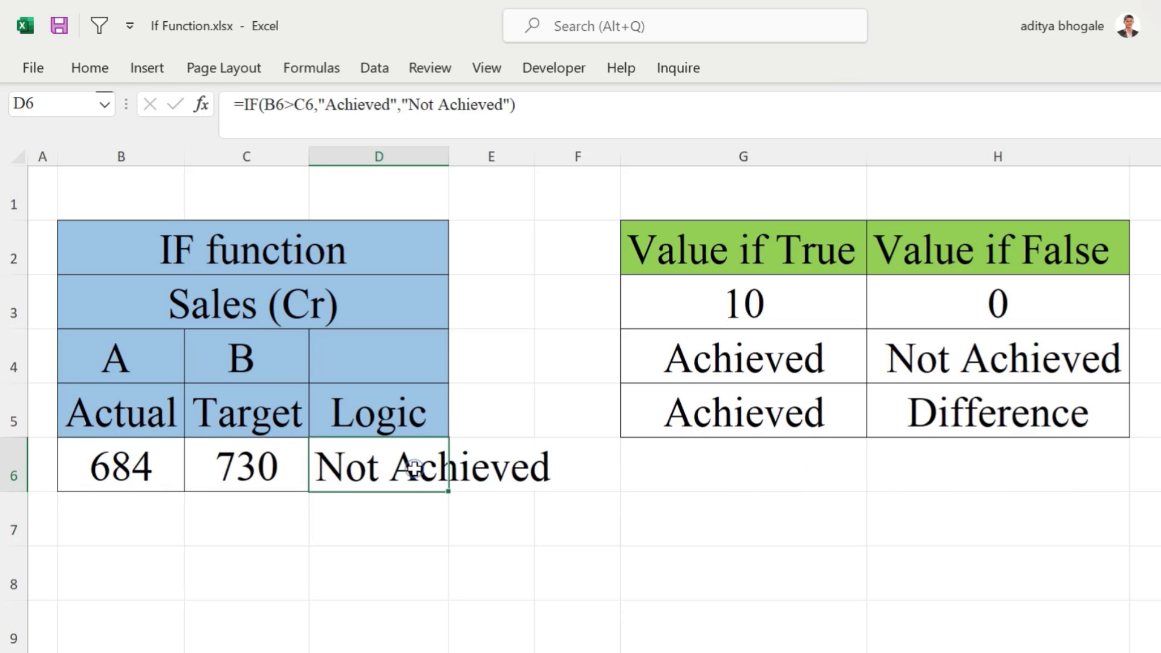
pyautogui.doubleClick(450, 162)
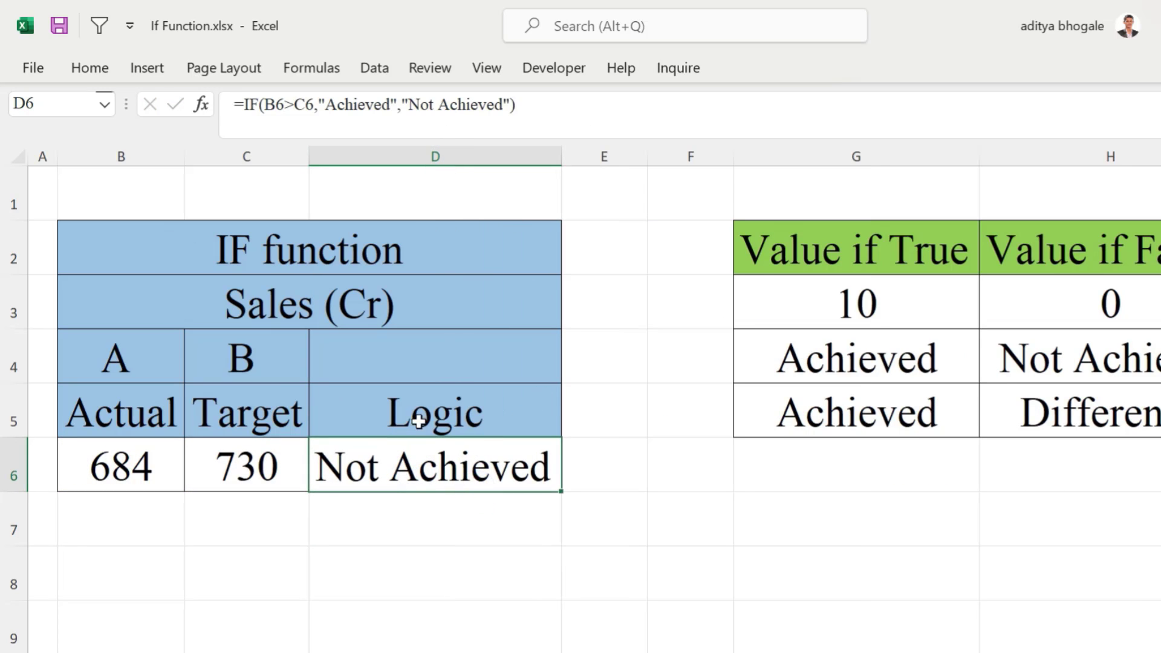
# Step: Set the Actual value in B6 to 800 and check the IF formula's result in D6
pyautogui.click(260, 466)
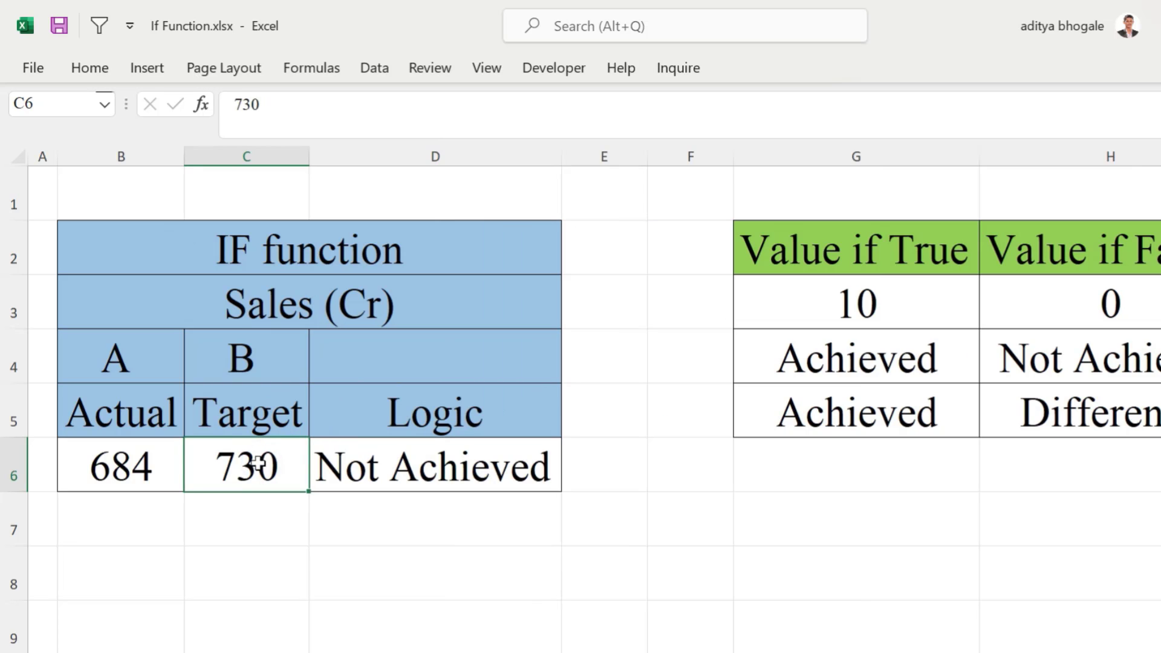
pyautogui.click(154, 460)
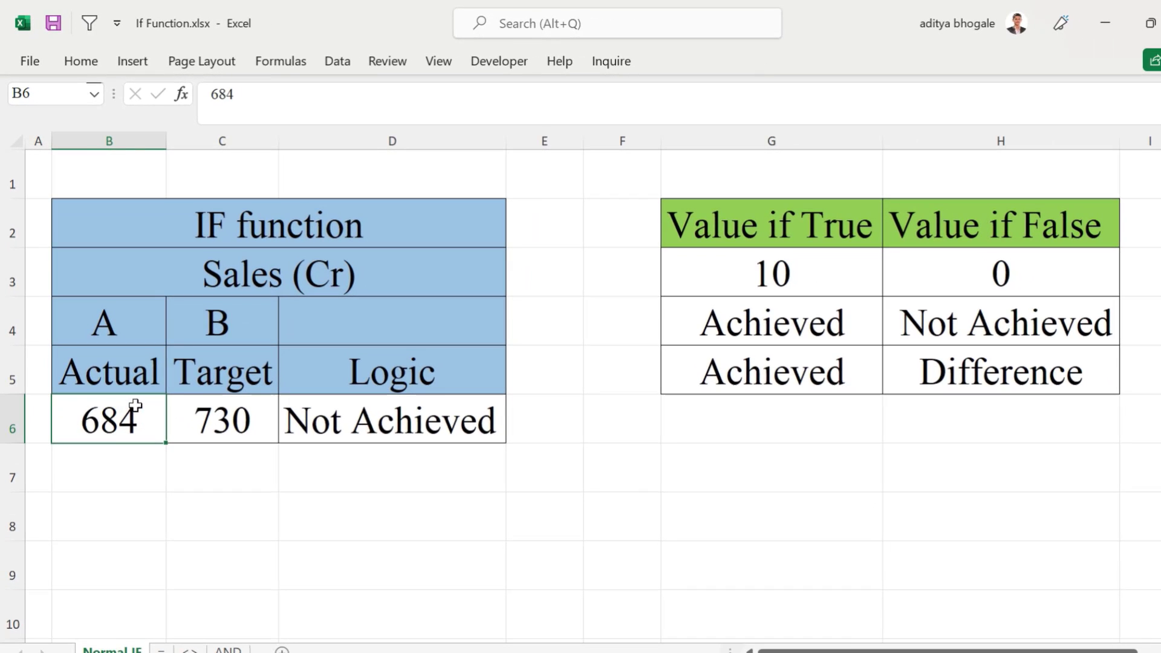
pyautogui.write('800')
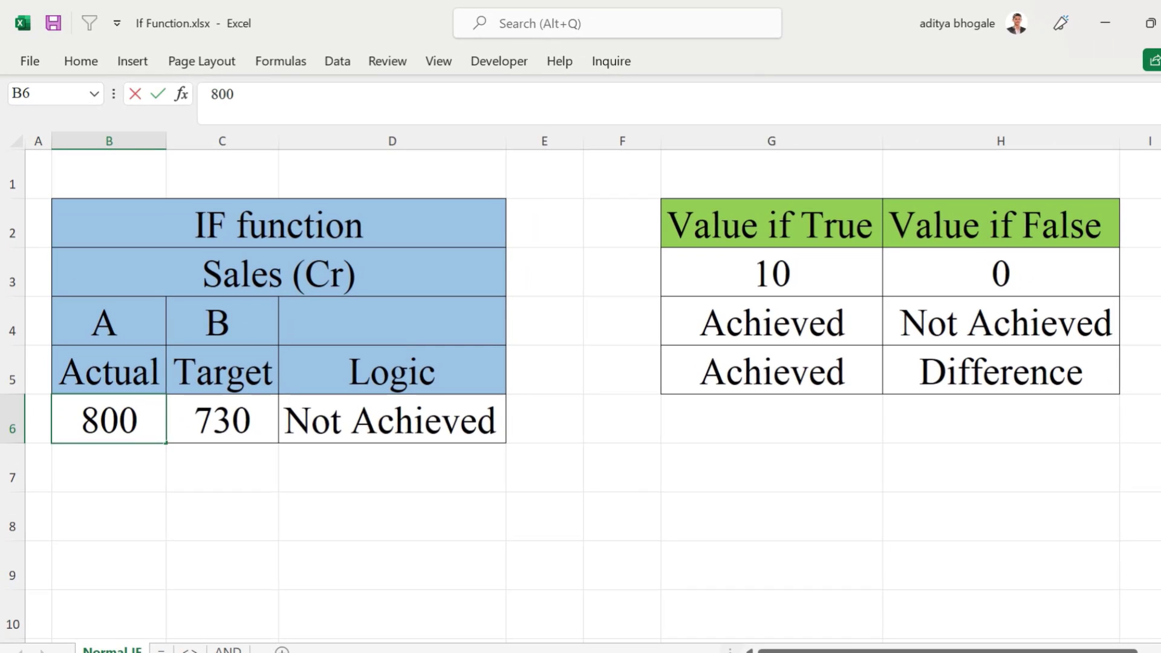
pyautogui.press('Return')
pyautogui.click(371, 407)
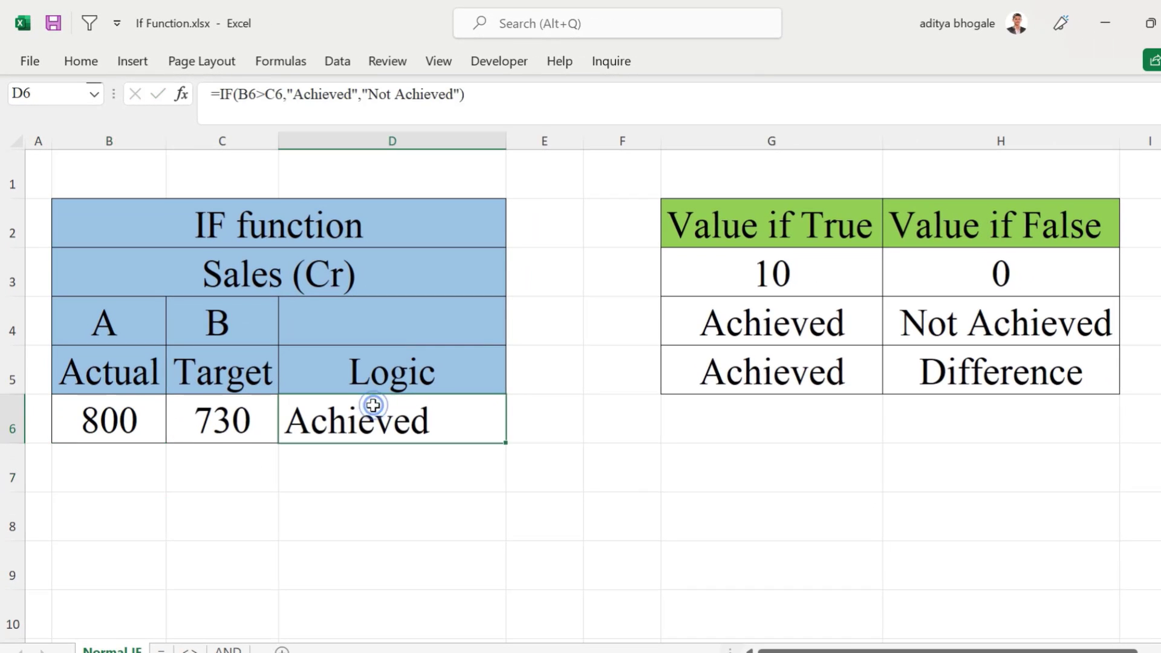
# Step: Review the arguments of D6's IF formula and change its value if false to the difference B6-C6
pyautogui.doubleClick(371, 407)
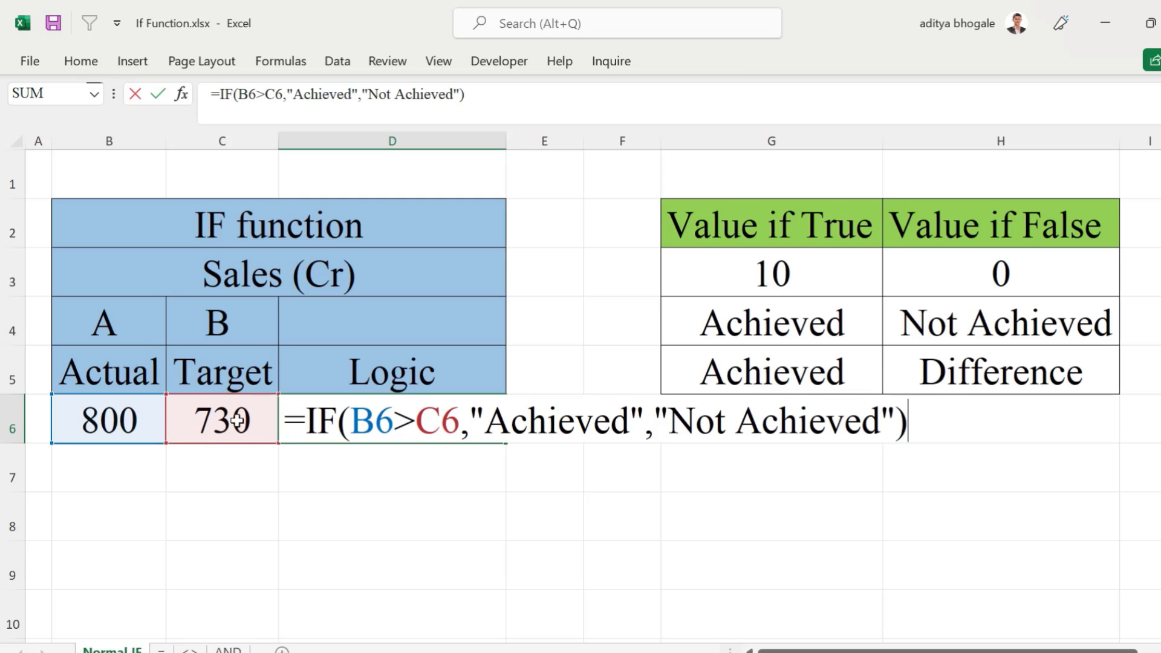
pyautogui.click(394, 421)
pyautogui.click(416, 422)
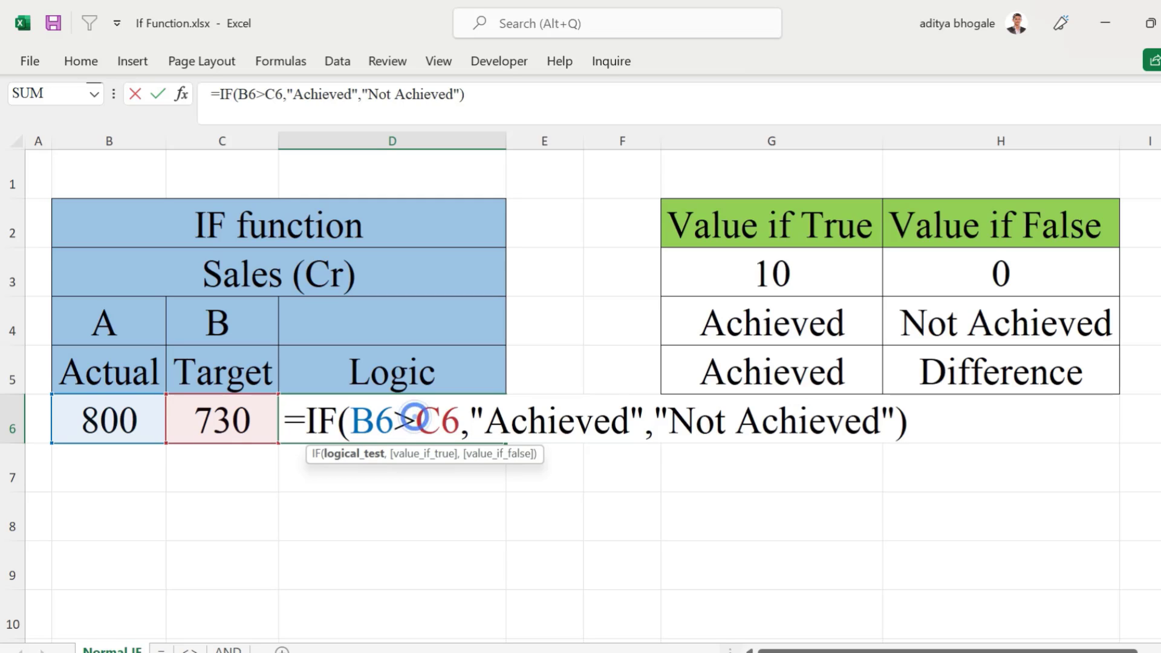
pyautogui.click(337, 459)
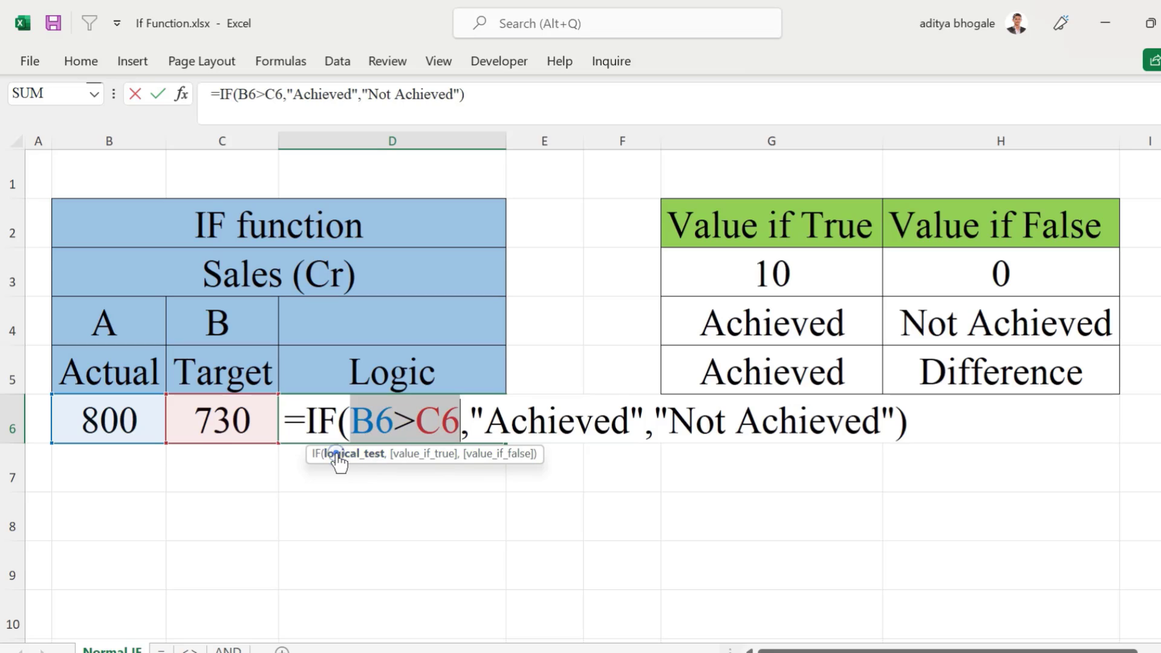
pyautogui.click(413, 456)
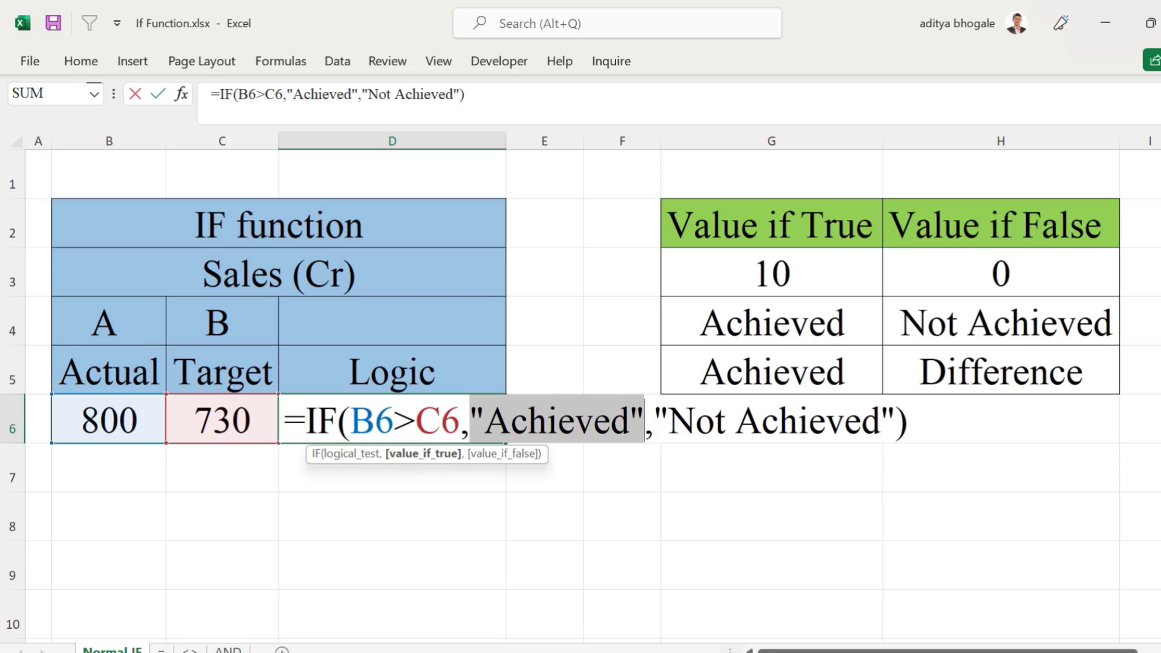
pyautogui.click(507, 458)
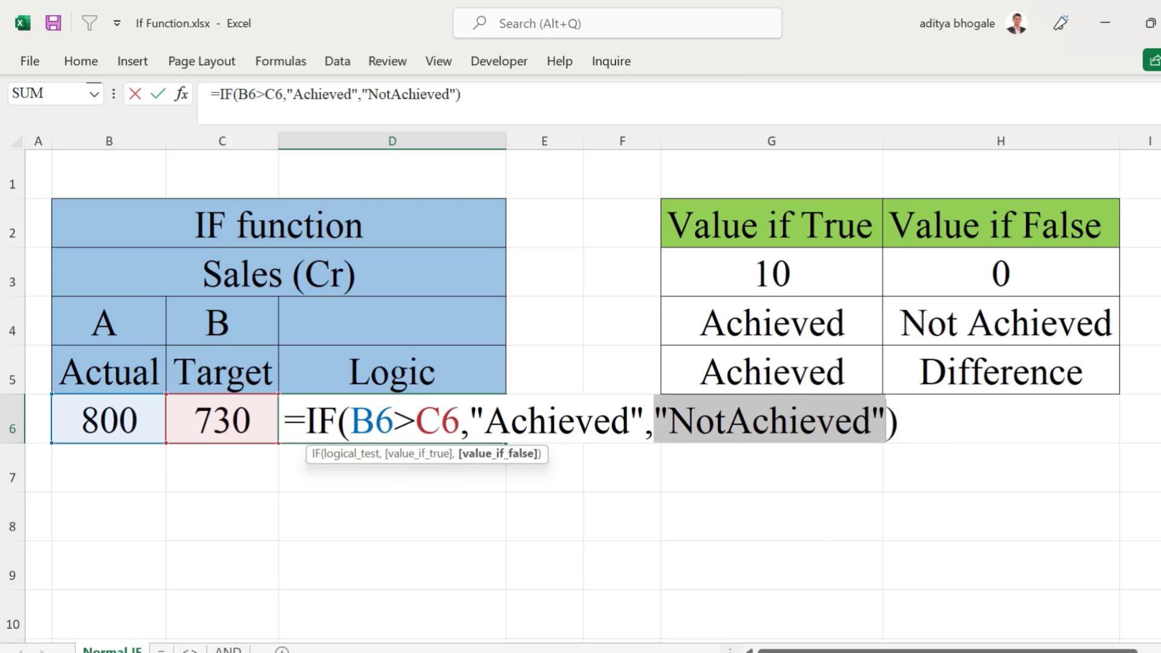
pyautogui.click(149, 418)
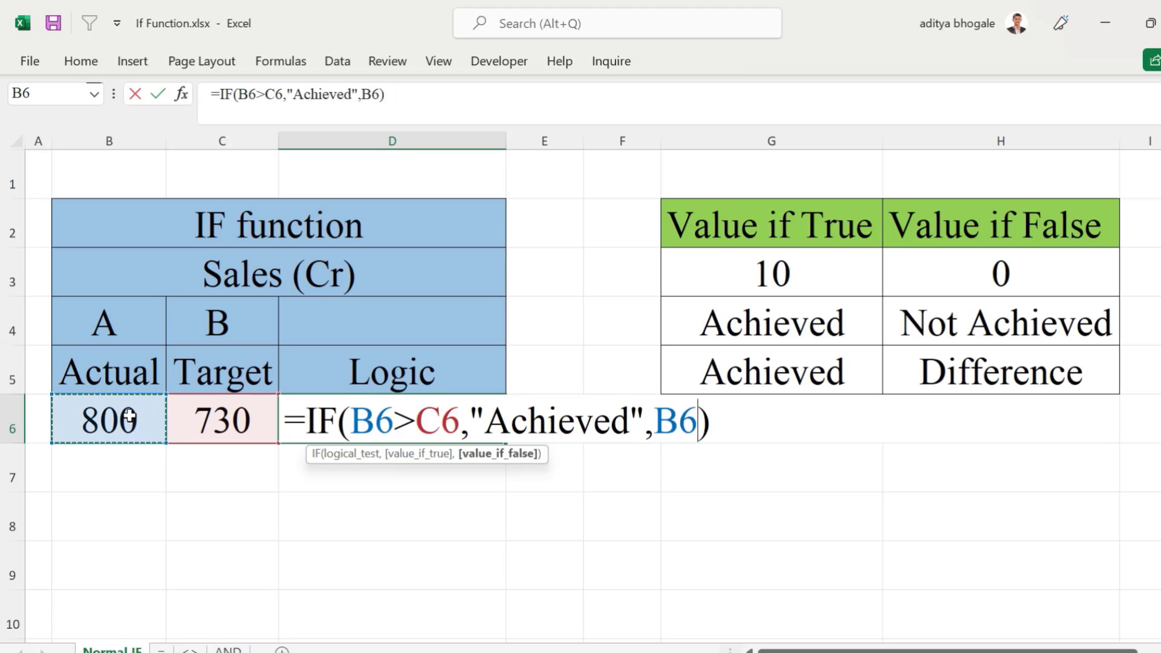
pyautogui.write('-')
pyautogui.click(241, 424)
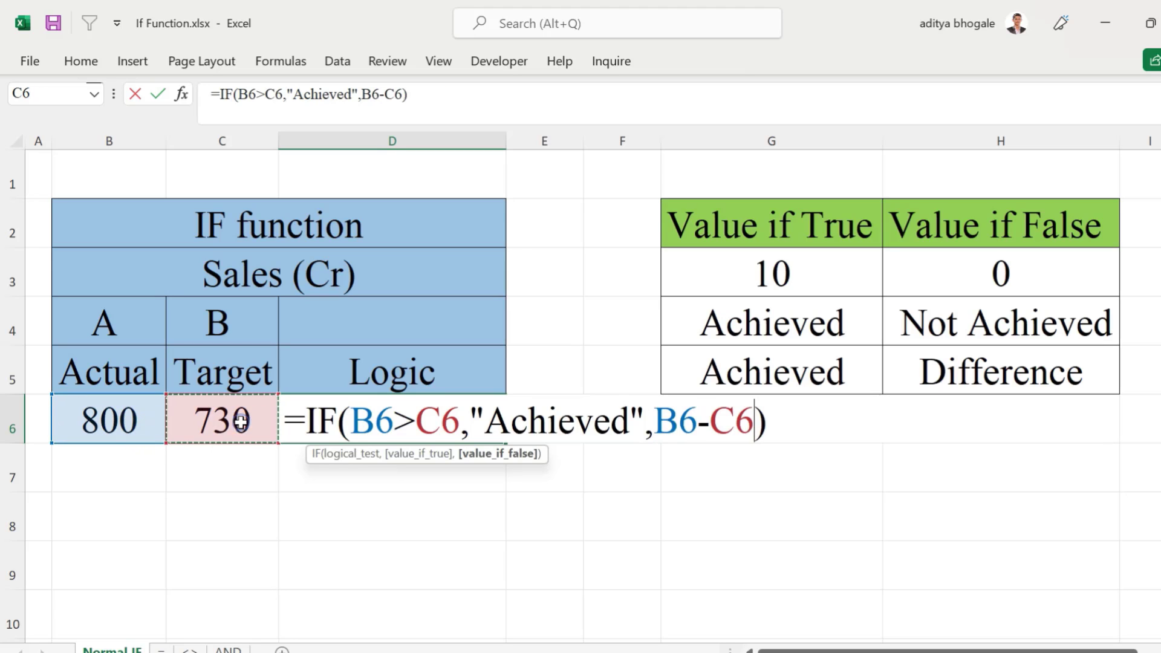
pyautogui.press('Return')
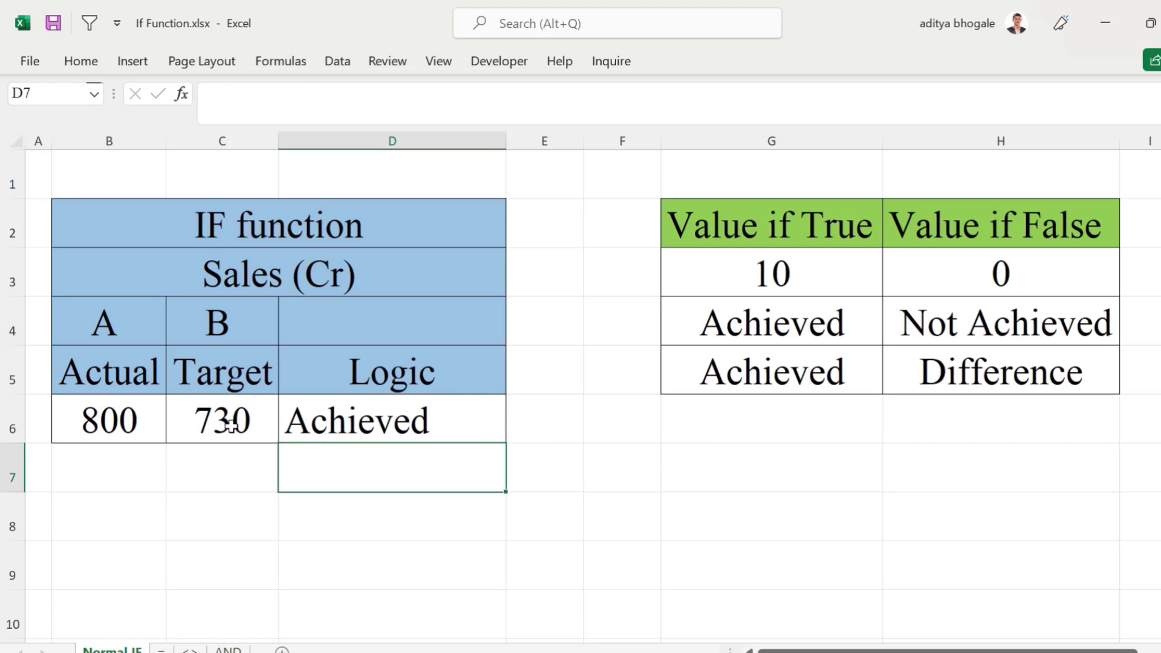
# Step: Set the Actual value in B6 to 500 and inspect the IF formula in D6
pyautogui.press('Up')
pyautogui.press('Left')
pyautogui.press('Left')
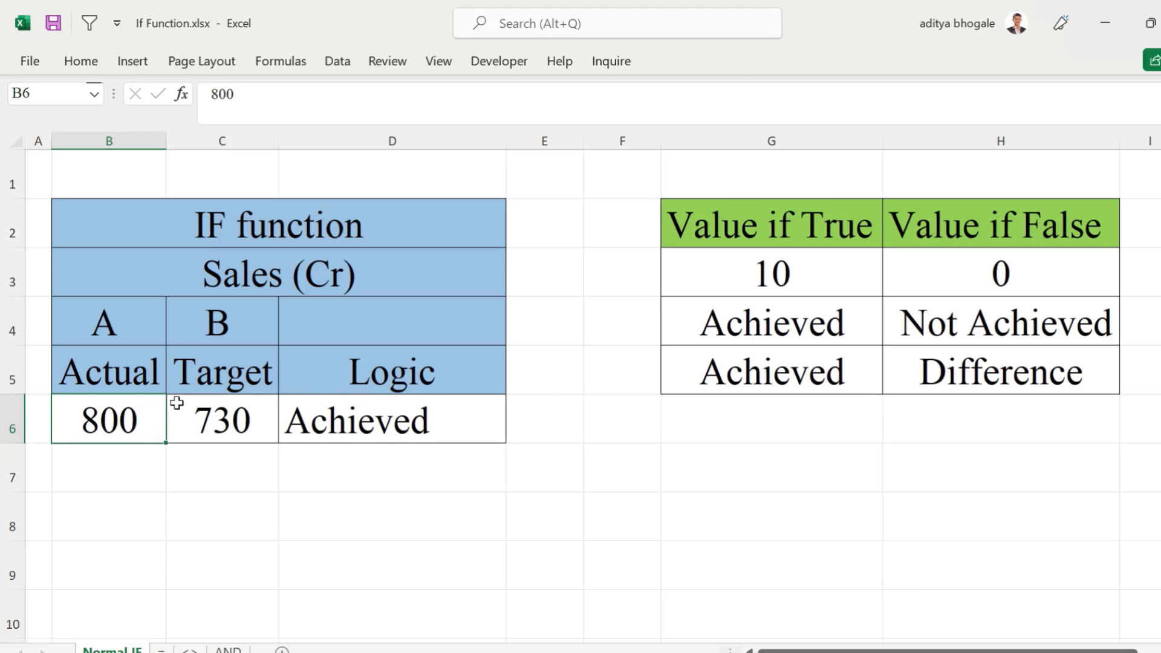
pyautogui.write('500')
pyautogui.click(302, 431)
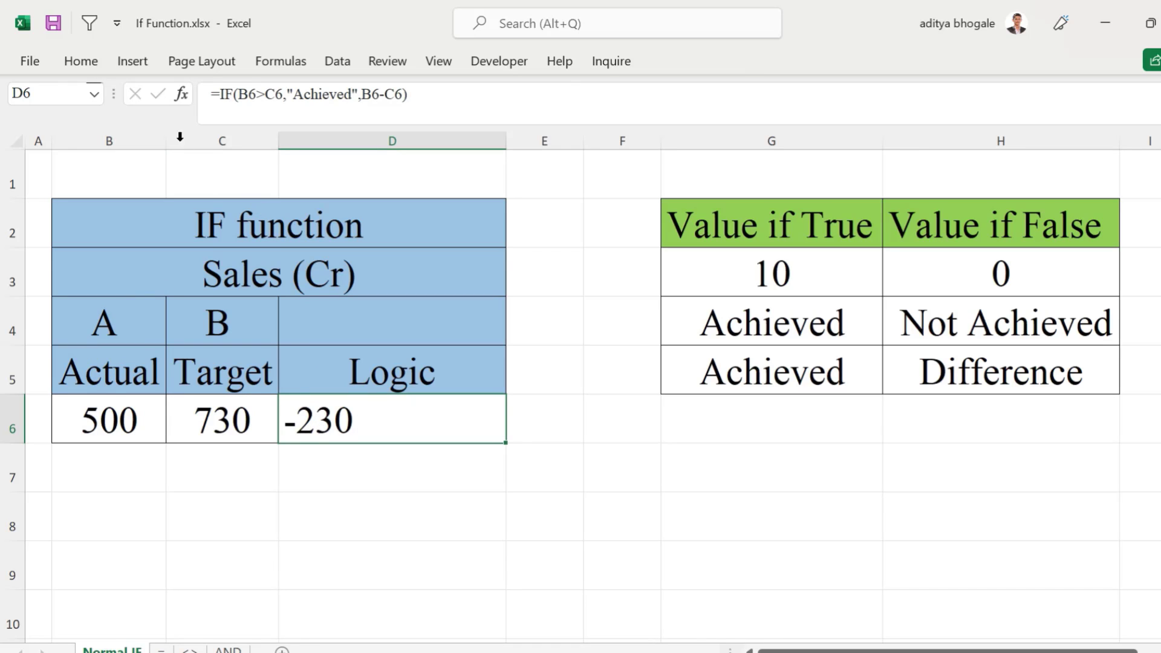
pyautogui.click(181, 92)
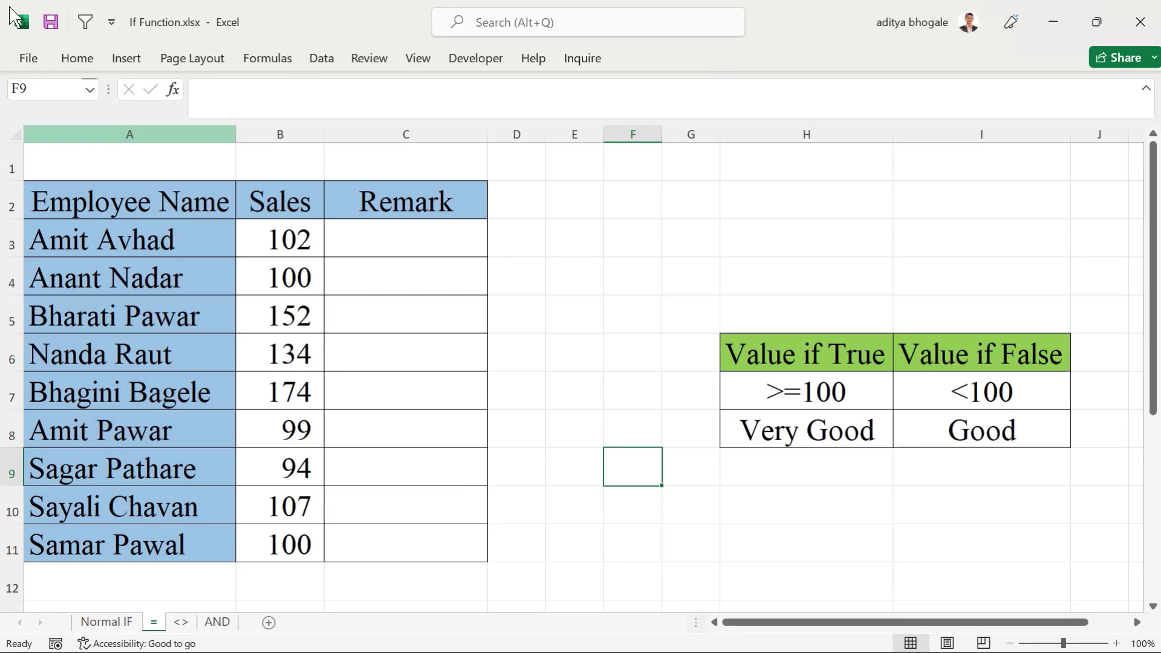
# Step: On the = sheet, examine the Sales figures and the criteria table for the Very Good and Good remarks
pyautogui.moveTo(124, 208); pyautogui.dragTo(149, 277)
pyautogui.moveTo(279, 239); pyautogui.dragTo(283, 269)
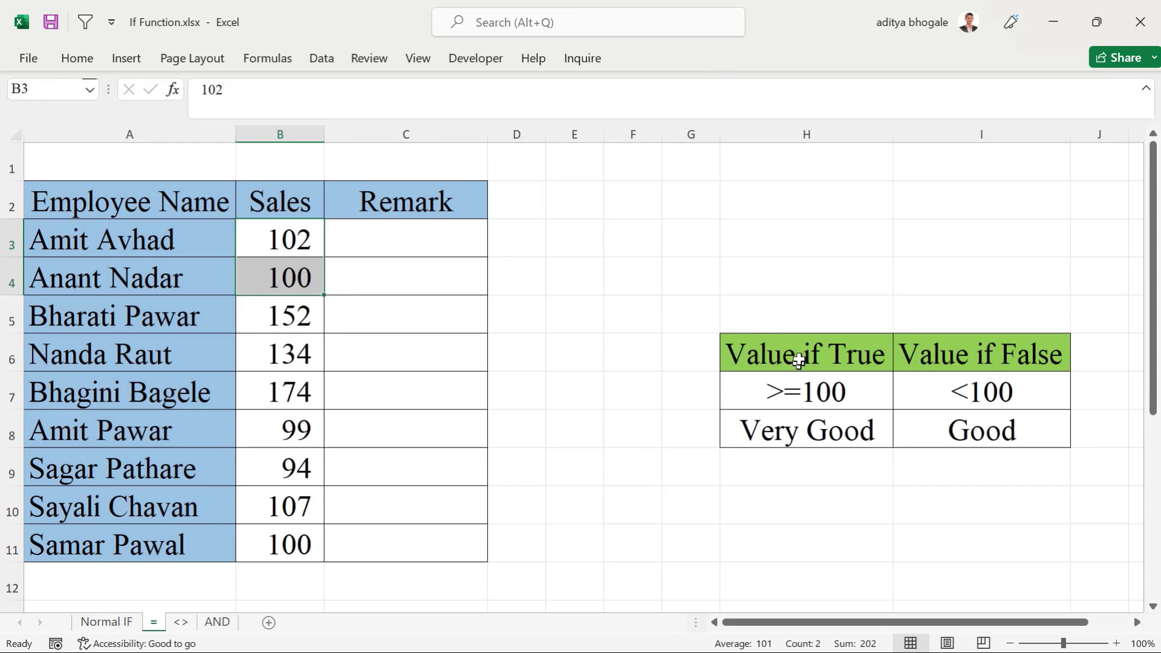
pyautogui.click(802, 395)
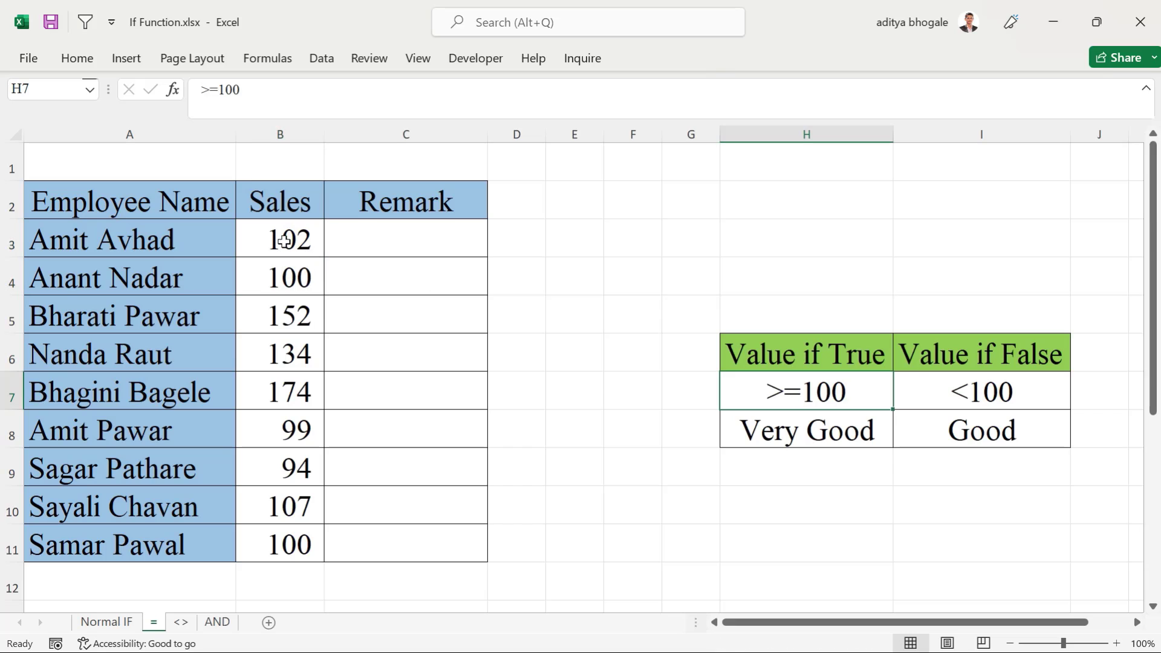
pyautogui.click(285, 241)
pyautogui.click(794, 366)
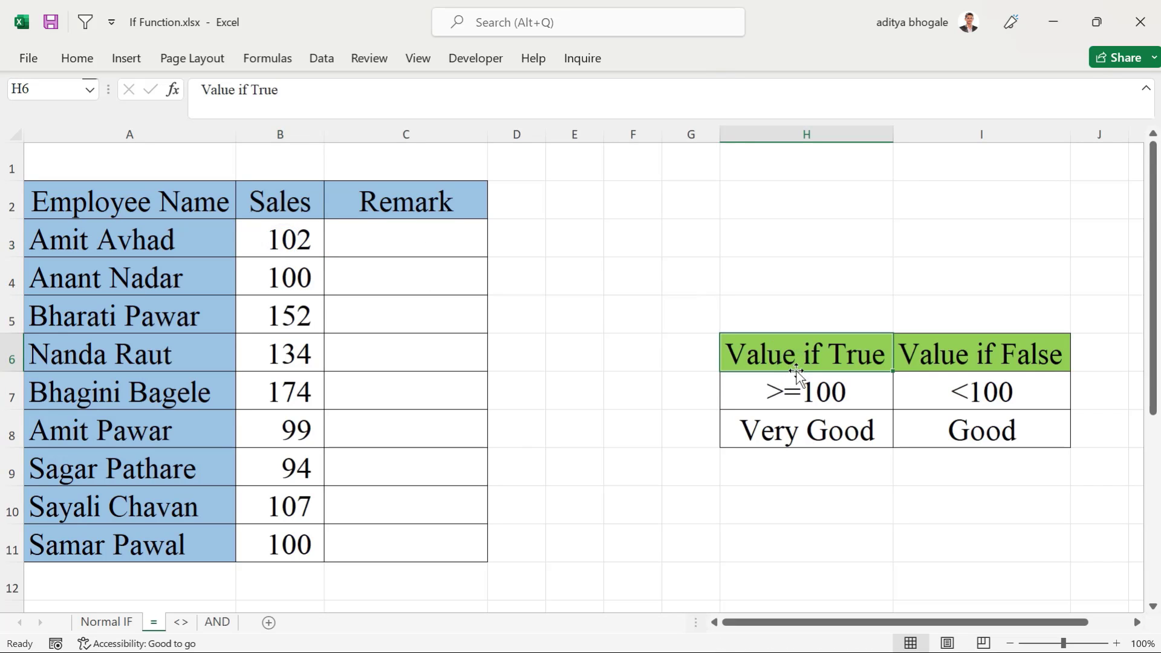
pyautogui.click(812, 437)
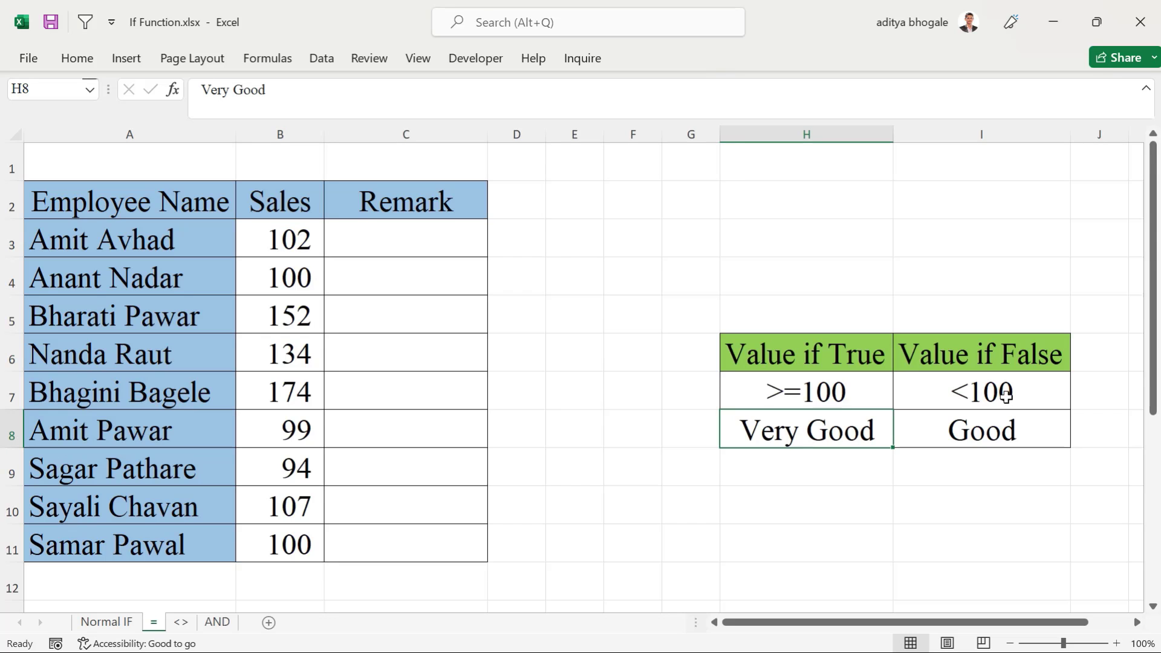
pyautogui.click(983, 430)
# Step: Start an IF formula in Remark cell C3 with the logical test B3>100
pyautogui.click(411, 241)
pyautogui.write('=')
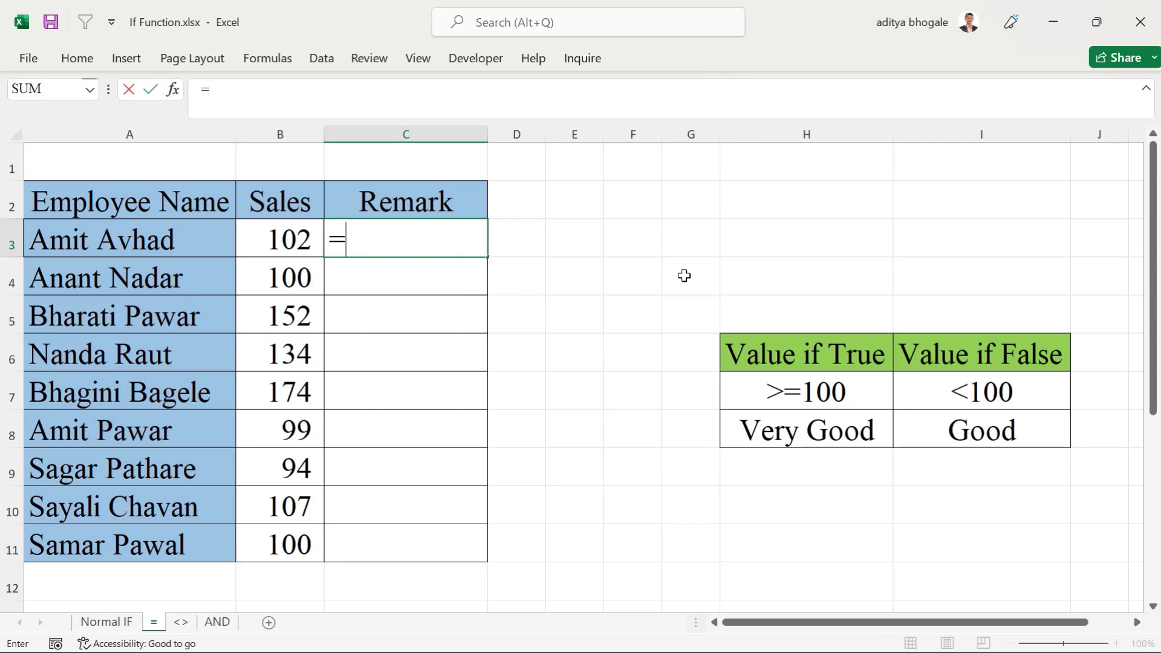
pyautogui.write('if')
pyautogui.press('Tab')
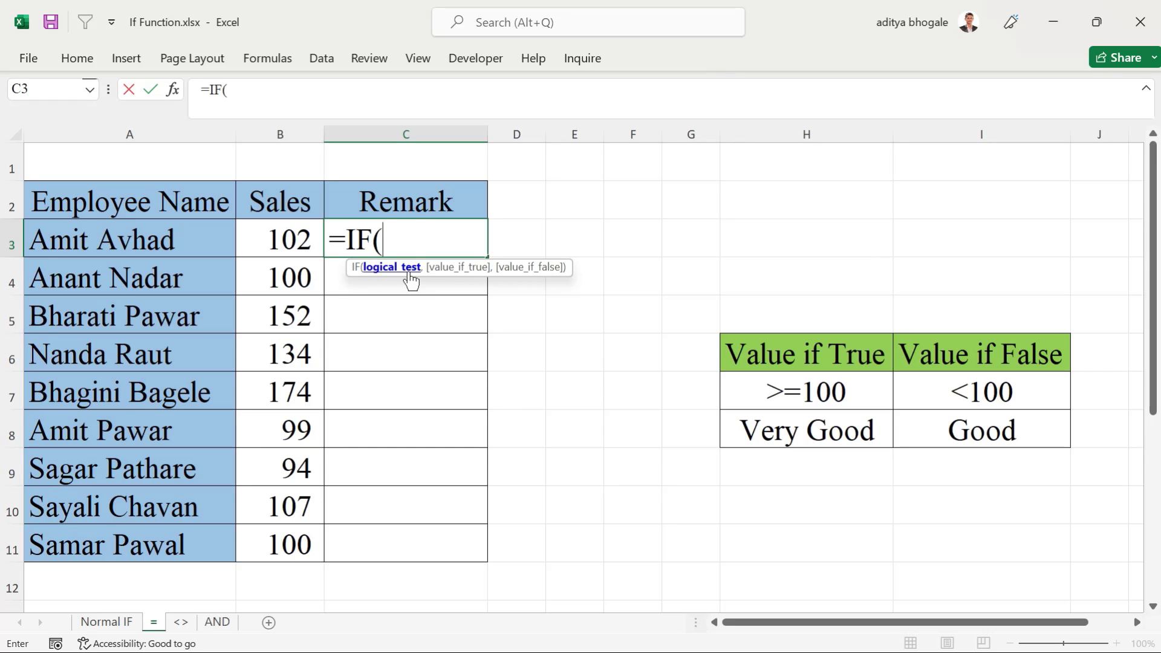
pyautogui.click(296, 245)
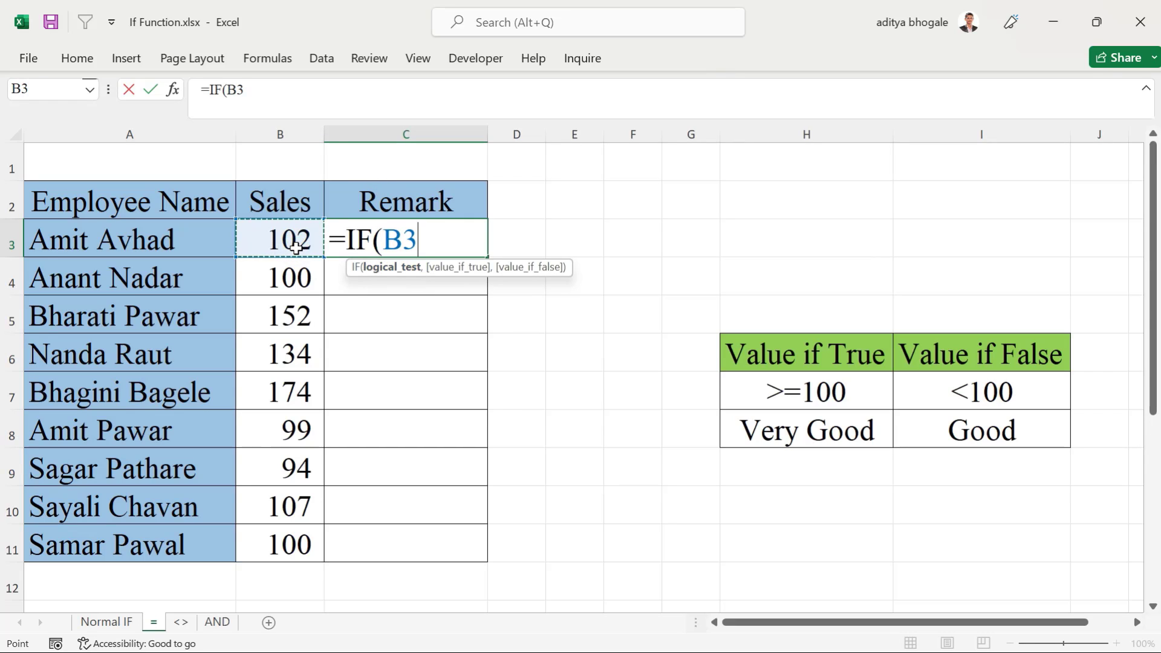
pyautogui.write('>100,')
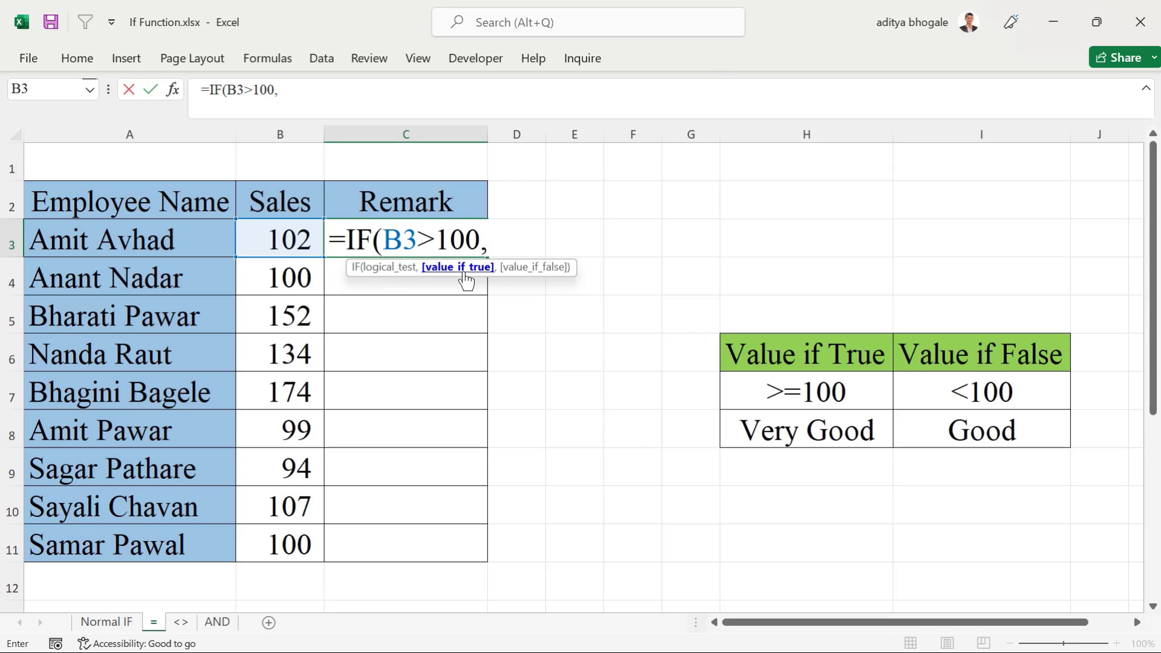
# Step: Complete C3's IF formula with "Very Good" as the value if true and "Good" as the value if false
pyautogui.write('"Very Good')
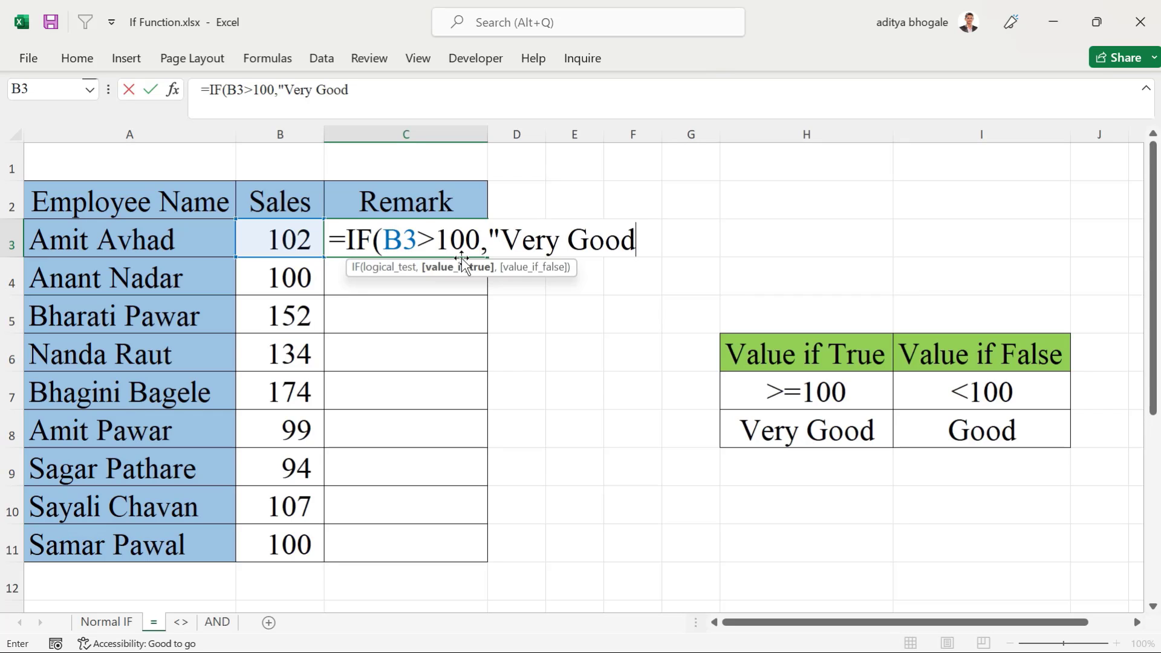
pyautogui.write('",')
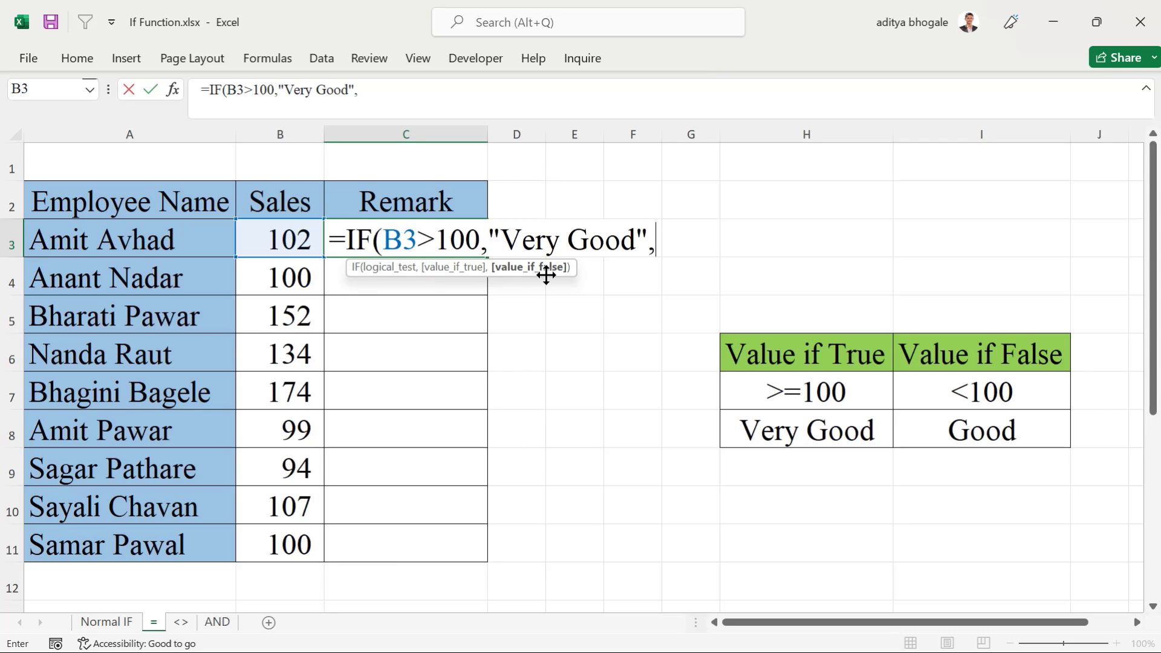
pyautogui.write('"Good')
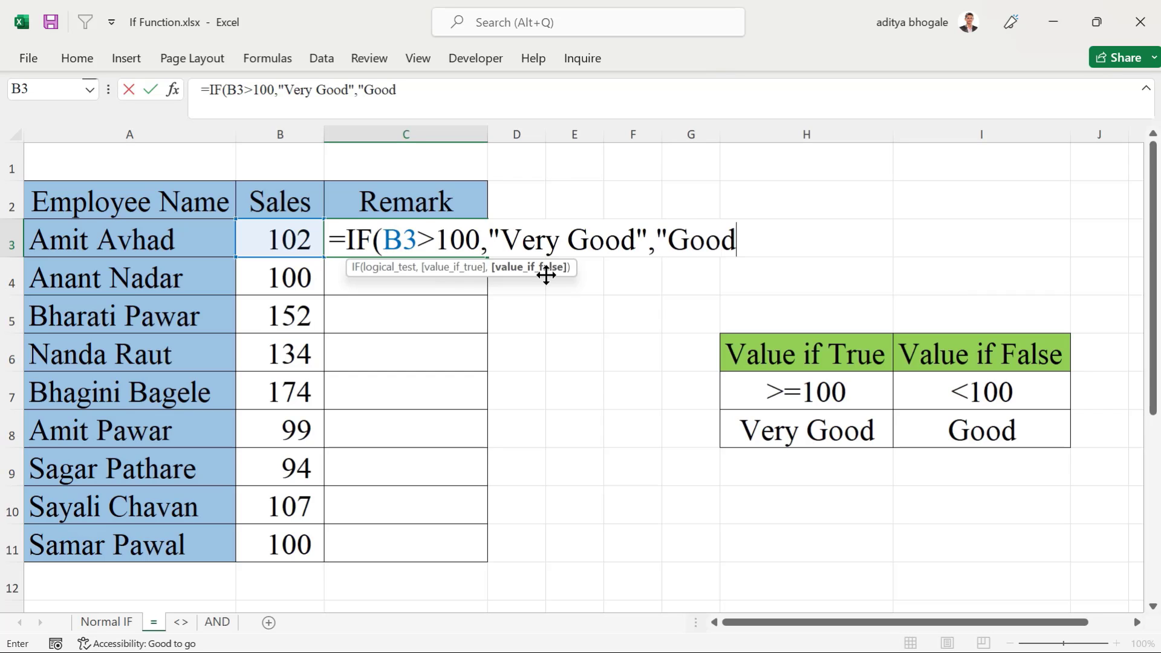
pyautogui.write('")')
pyautogui.press('Return')
pyautogui.press('Up')
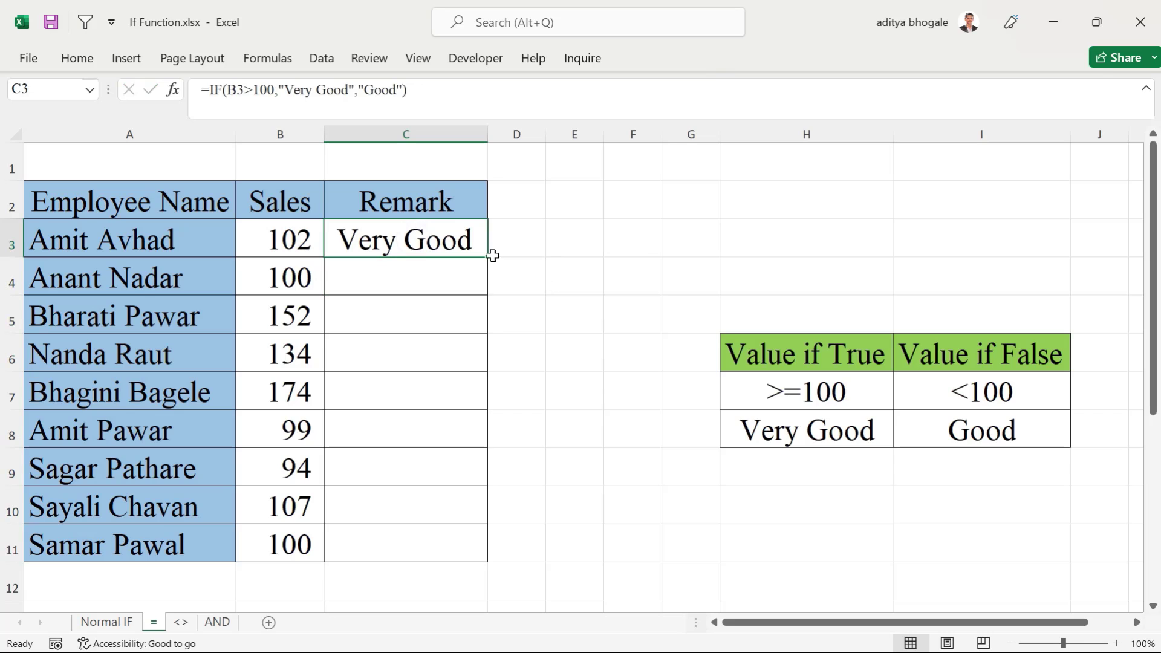
# Step: Fill C3's IF formula down the Remark column to C11 and review the remarks
pyautogui.doubleClick(487, 257)
pyautogui.click(575, 390)
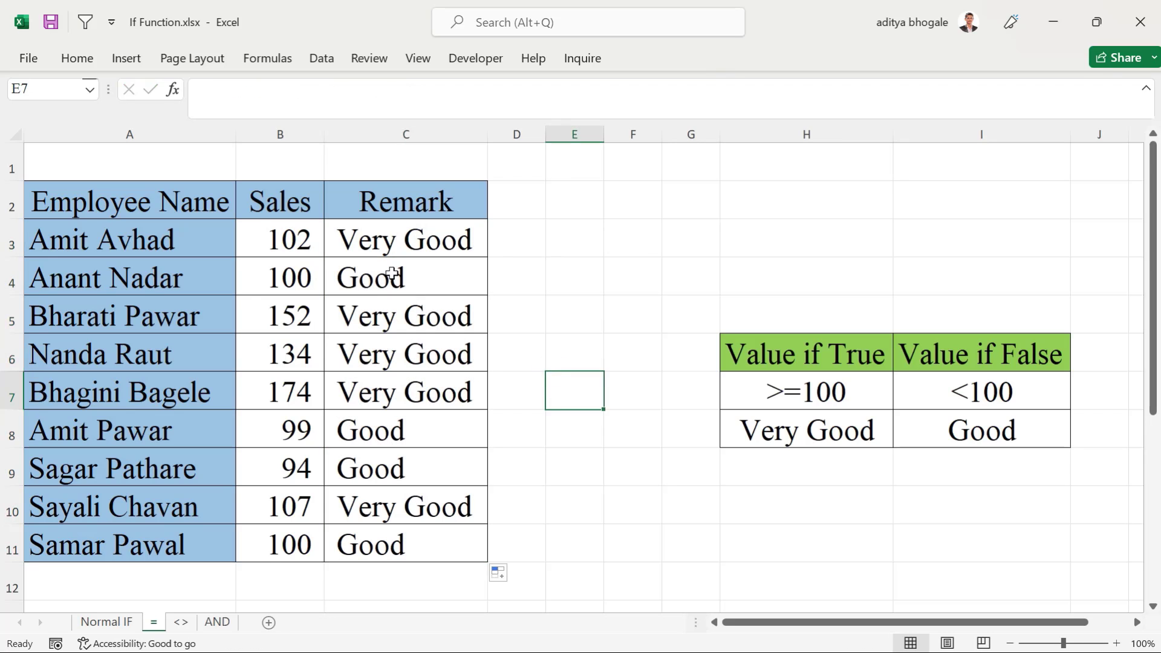
pyautogui.moveTo(389, 270); pyautogui.dragTo(392, 475)
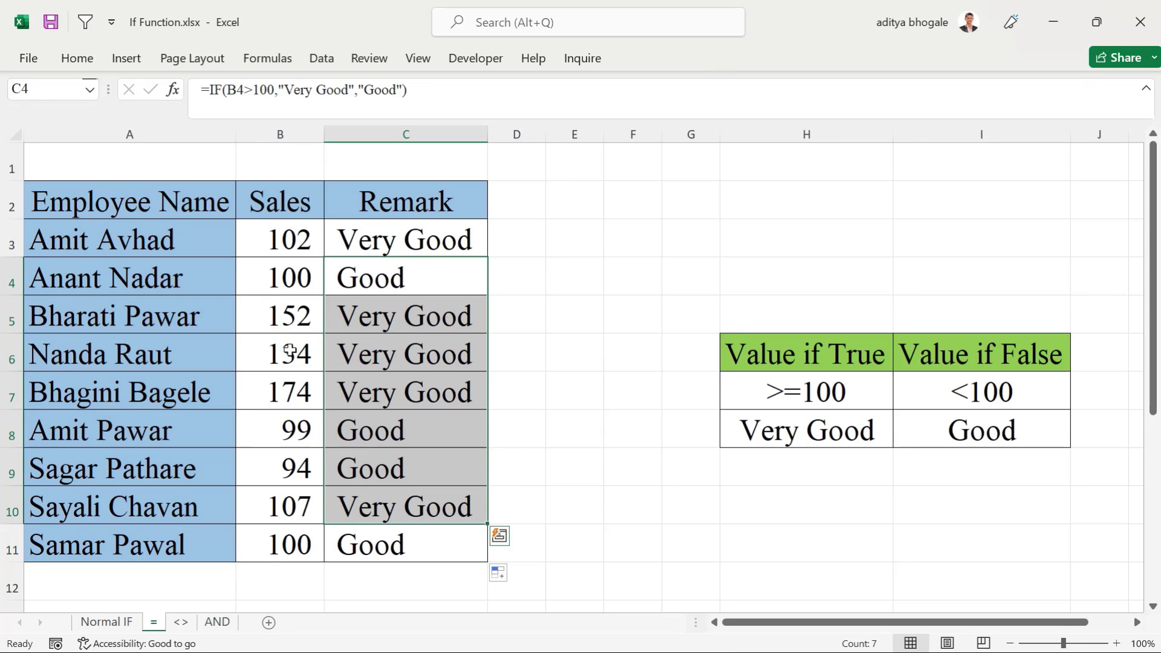
# Step: Highlight B4:C4 and B11:C11 in yellow and compare C4's remark with the criteria in H7 and H8
pyautogui.moveTo(277, 278); pyautogui.dragTo(383, 289)
pyautogui.moveTo(298, 544); pyautogui.dragTo(337, 546)
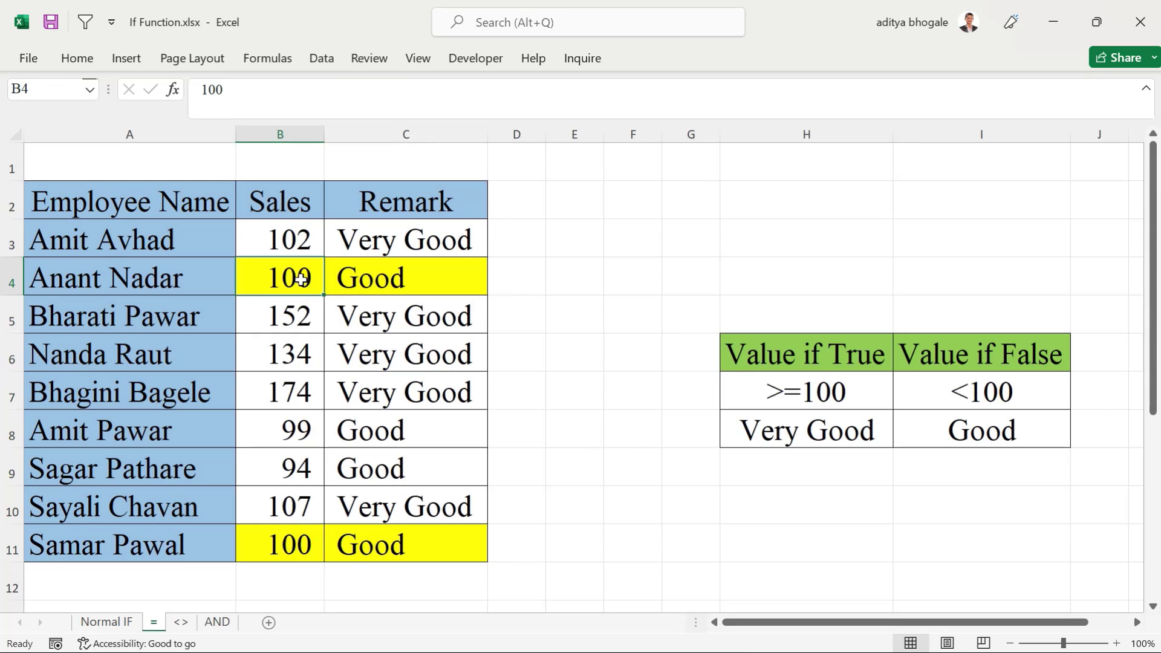
pyautogui.click(423, 285)
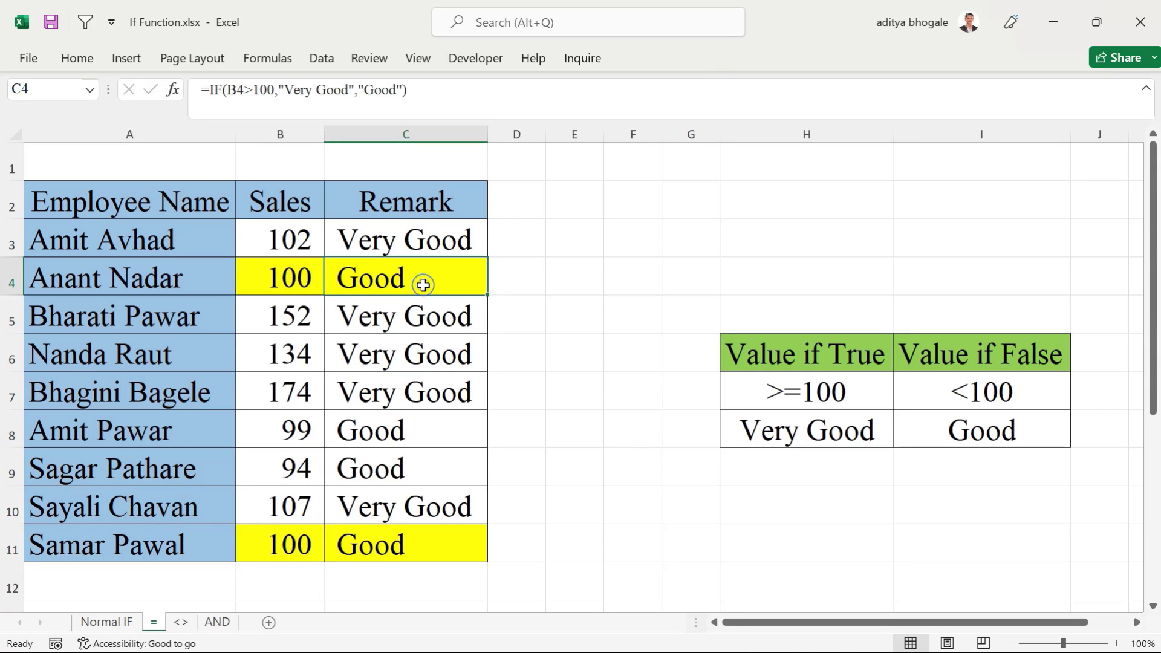
pyautogui.click(867, 394)
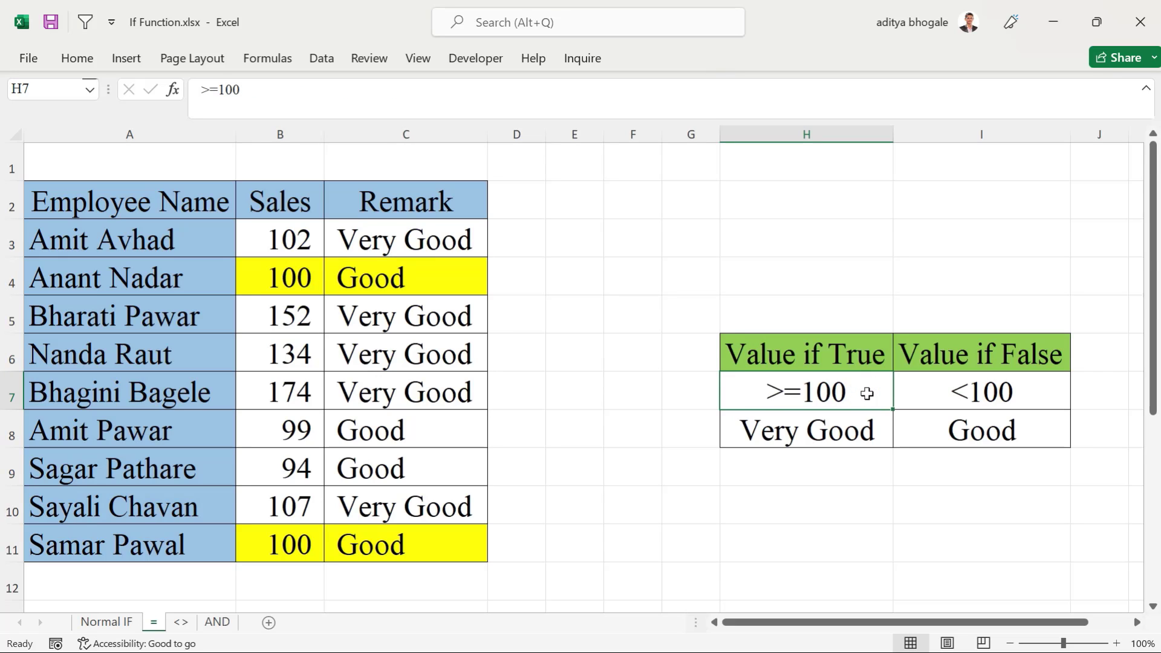
pyautogui.click(838, 435)
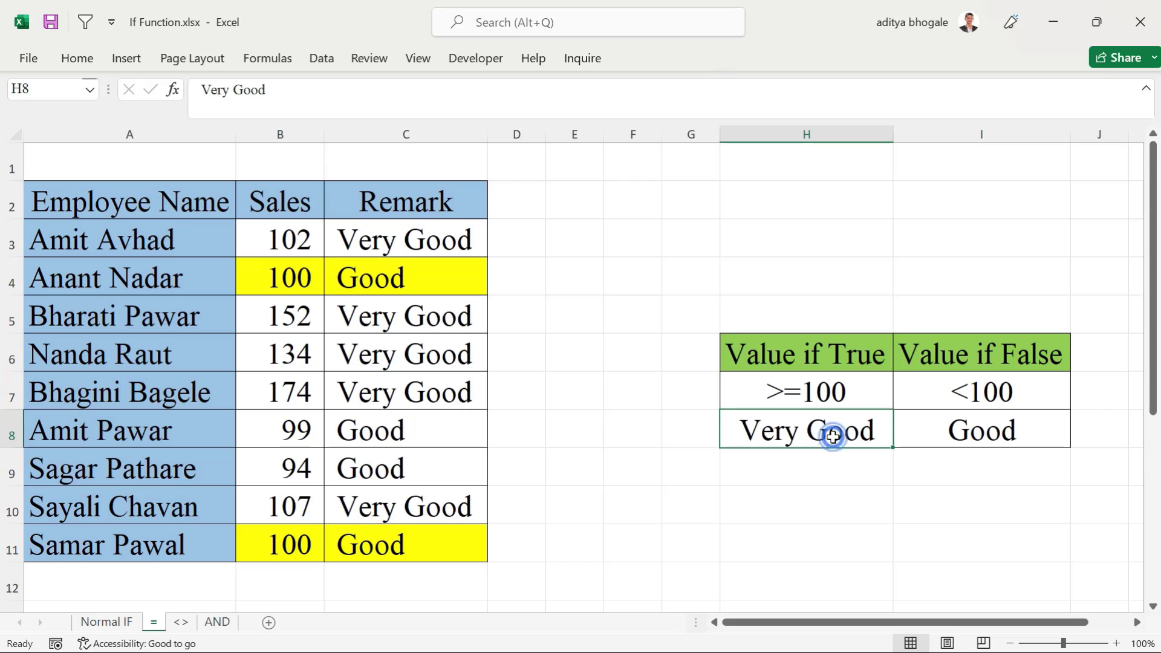
# Step: Change the logical test in C4's IF formula to B4>=100 and recheck the edited formula
pyautogui.doubleClick(448, 280)
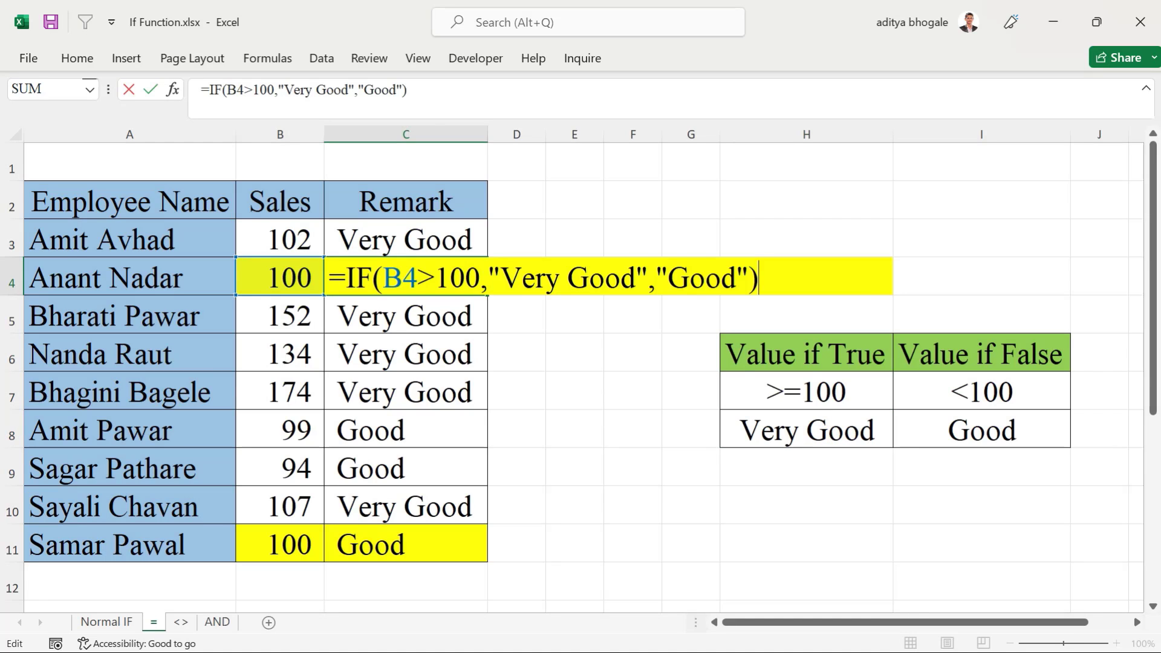
pyautogui.click(436, 275)
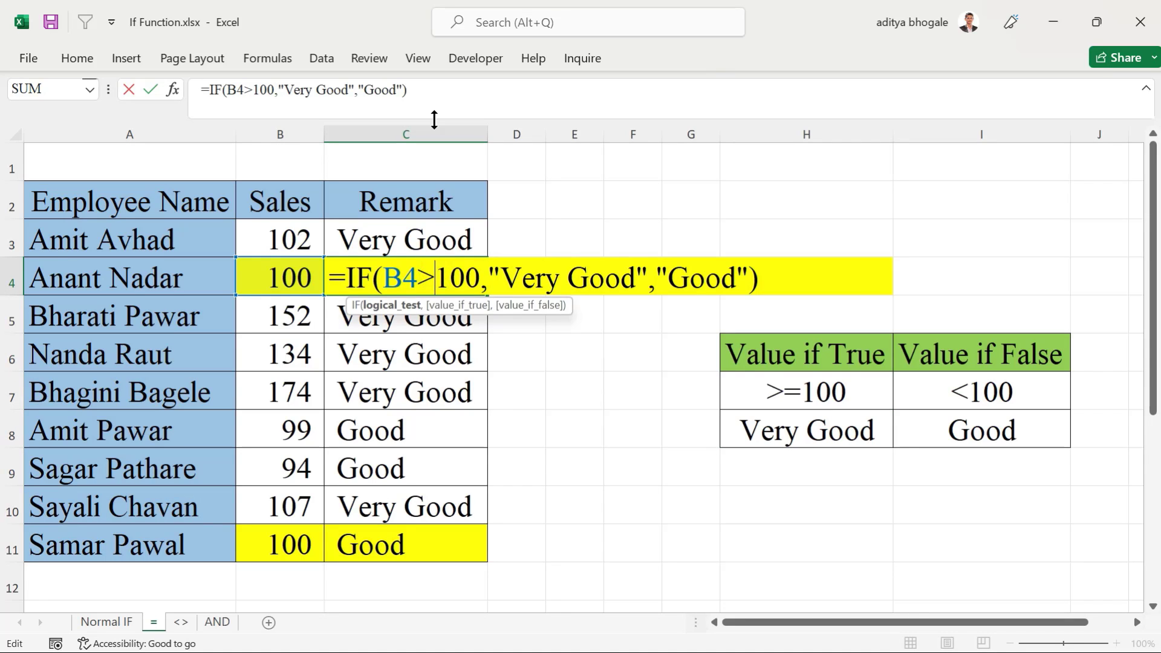
pyautogui.write('=')
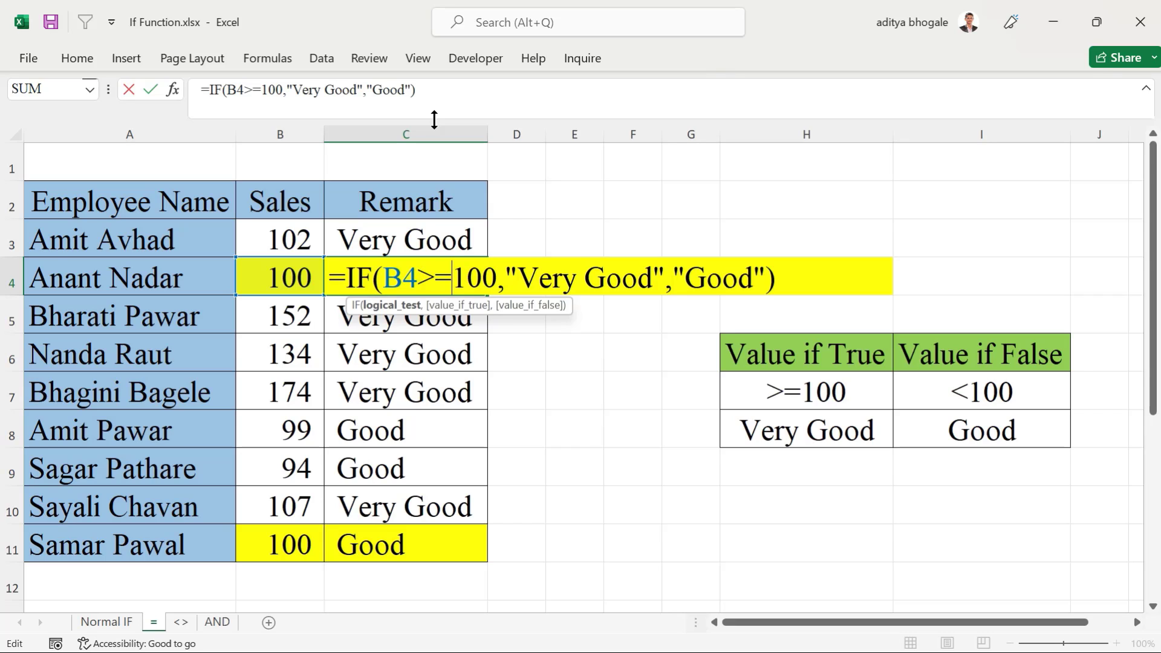
pyautogui.press('Return')
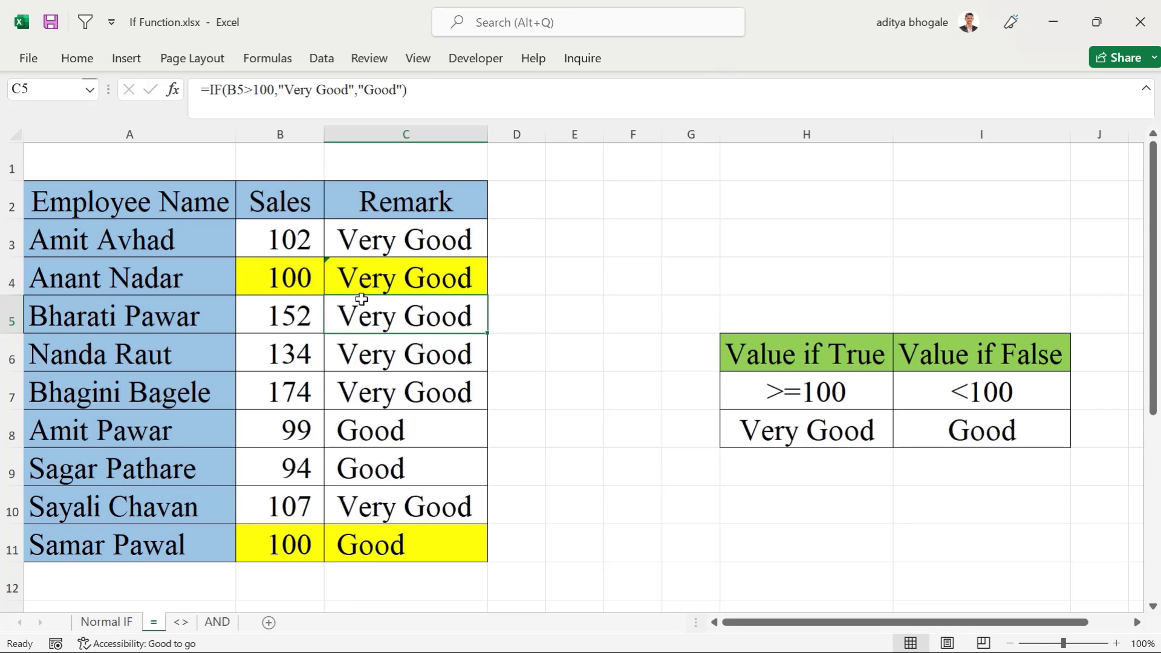
pyautogui.click(378, 277)
pyautogui.press('F2')
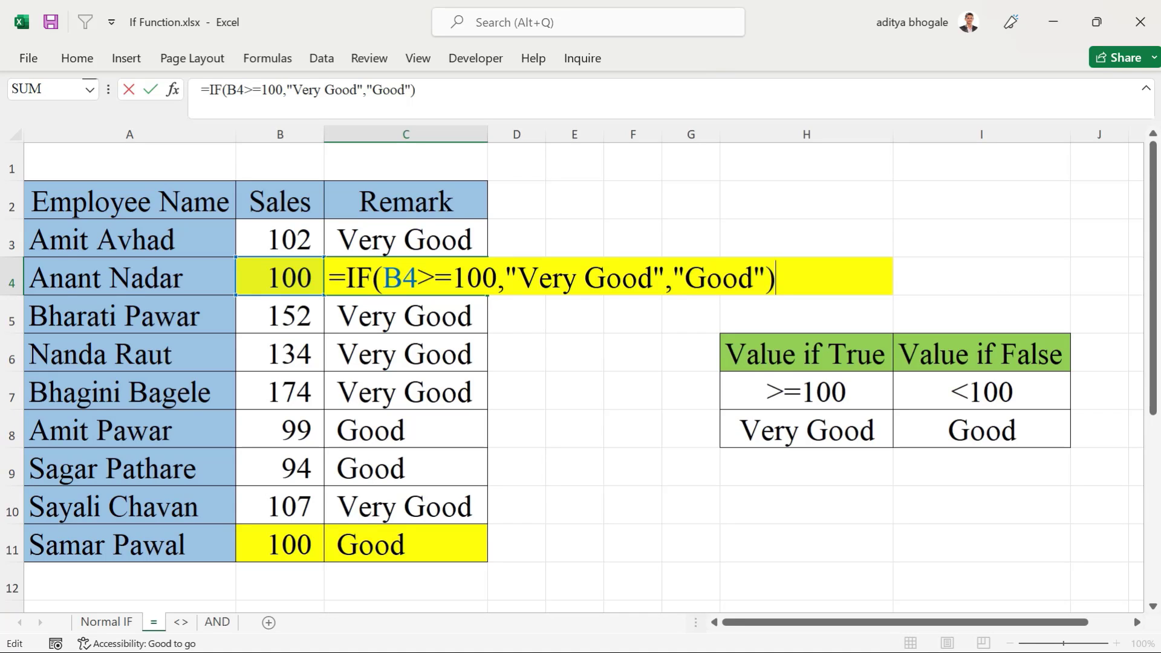
pyautogui.hotkey('ctrl', 'Return')
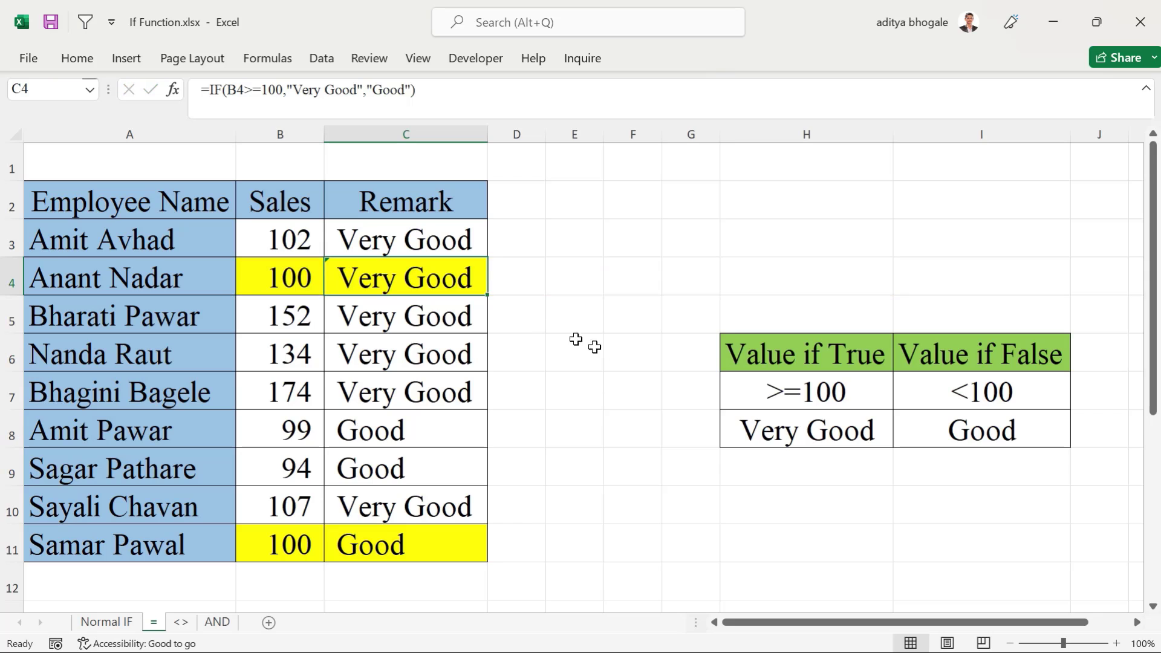
# Step: Copy C4 and paste only its formula into C3:C11, checking row 11's sales and remark
pyautogui.hotkey('ctrl', 'c')
pyautogui.moveTo(420, 238); pyautogui.dragTo(430, 545)
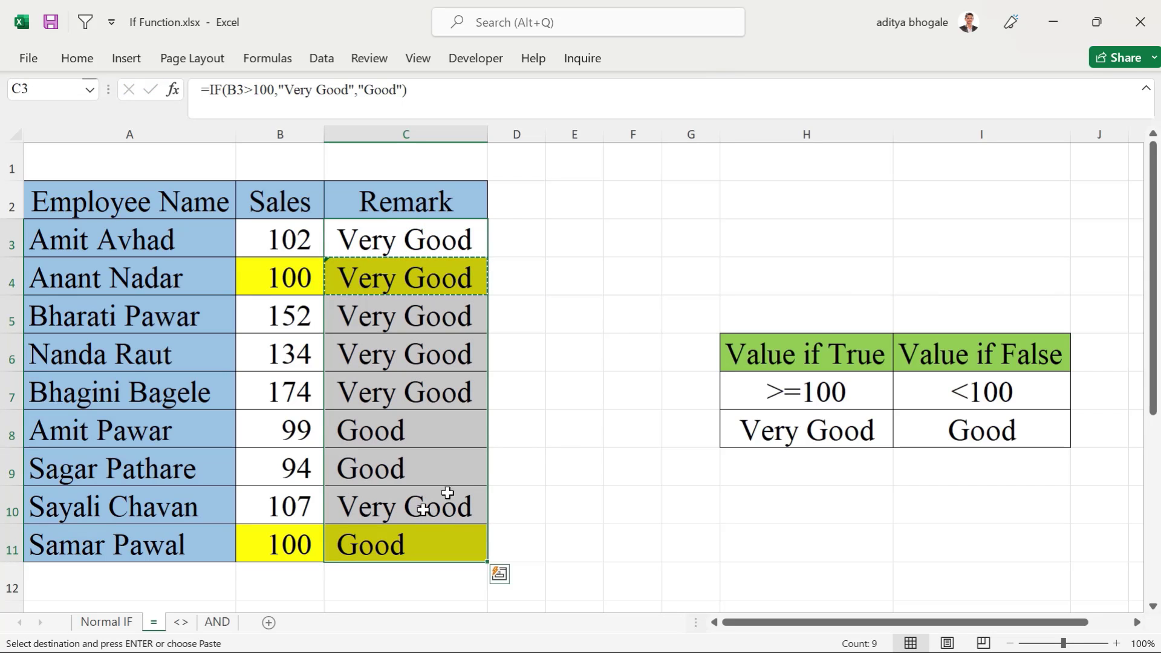
pyautogui.hotkey('ctrl', 'alt', 'v')
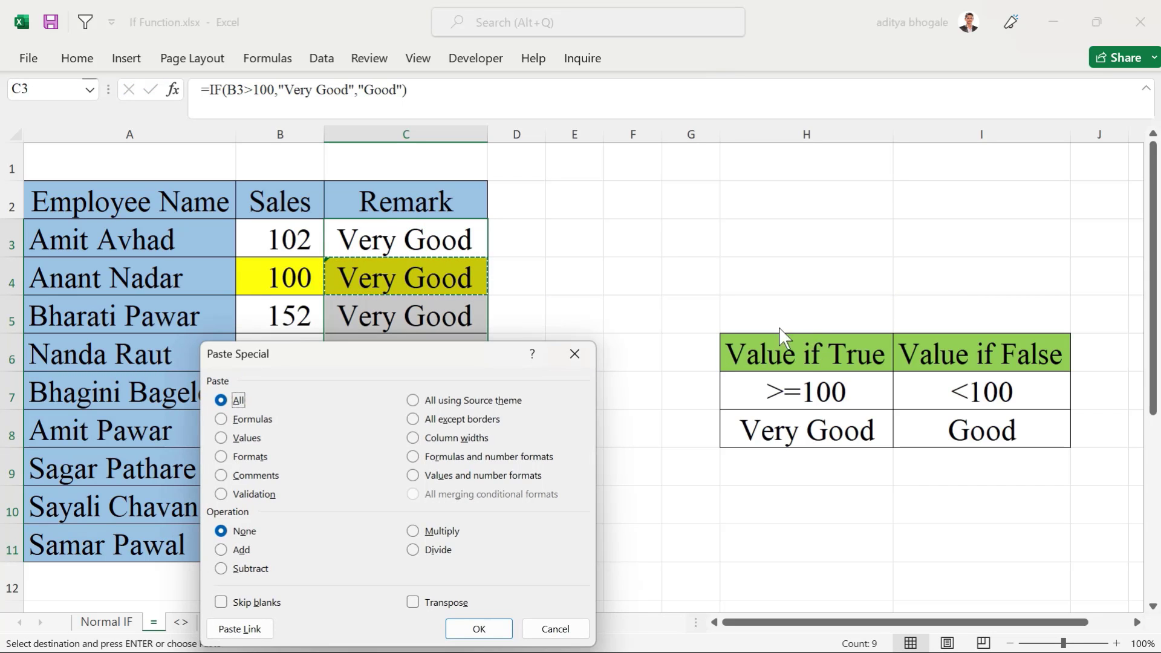
pyautogui.click(224, 419)
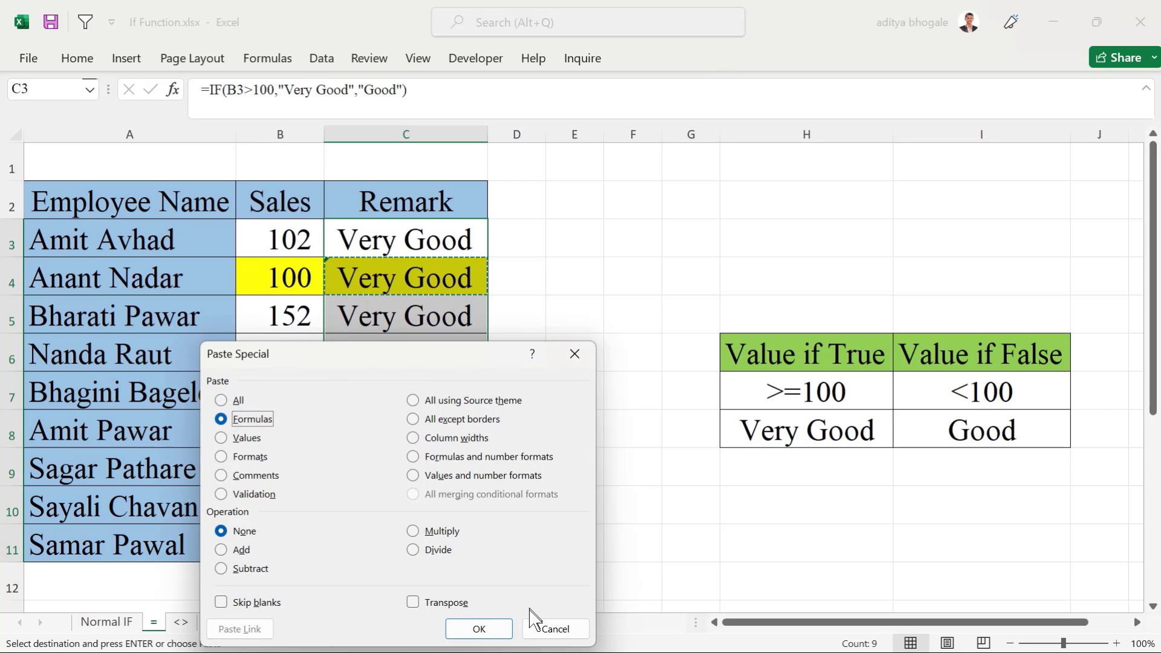
pyautogui.click(484, 629)
pyautogui.click(579, 430)
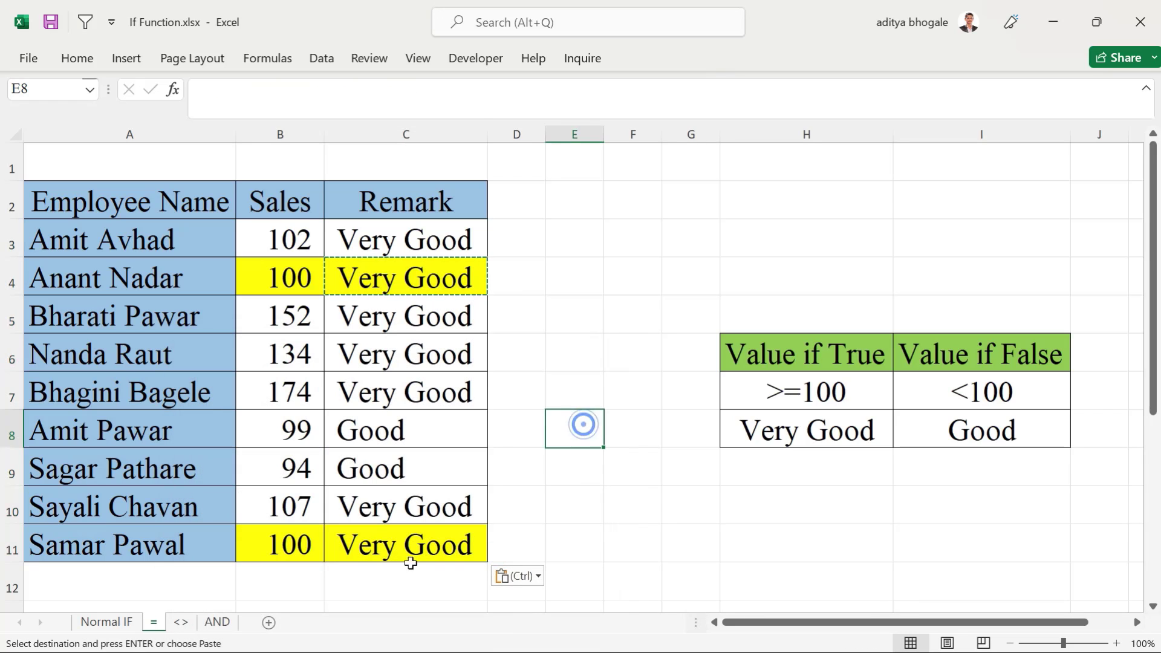
pyautogui.click(305, 544)
pyautogui.click(392, 548)
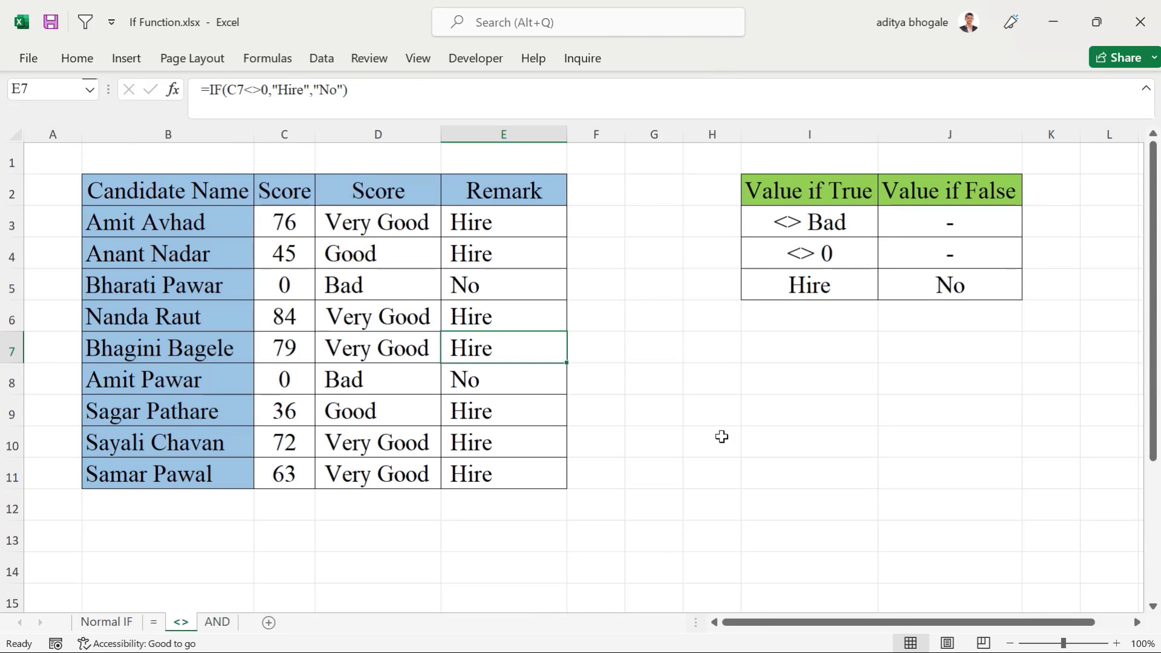
# Step: Review the candidate and score columns on the <> sheet, and clear the remarks in E3:E11
pyautogui.click(223, 253)
pyautogui.click(199, 192)
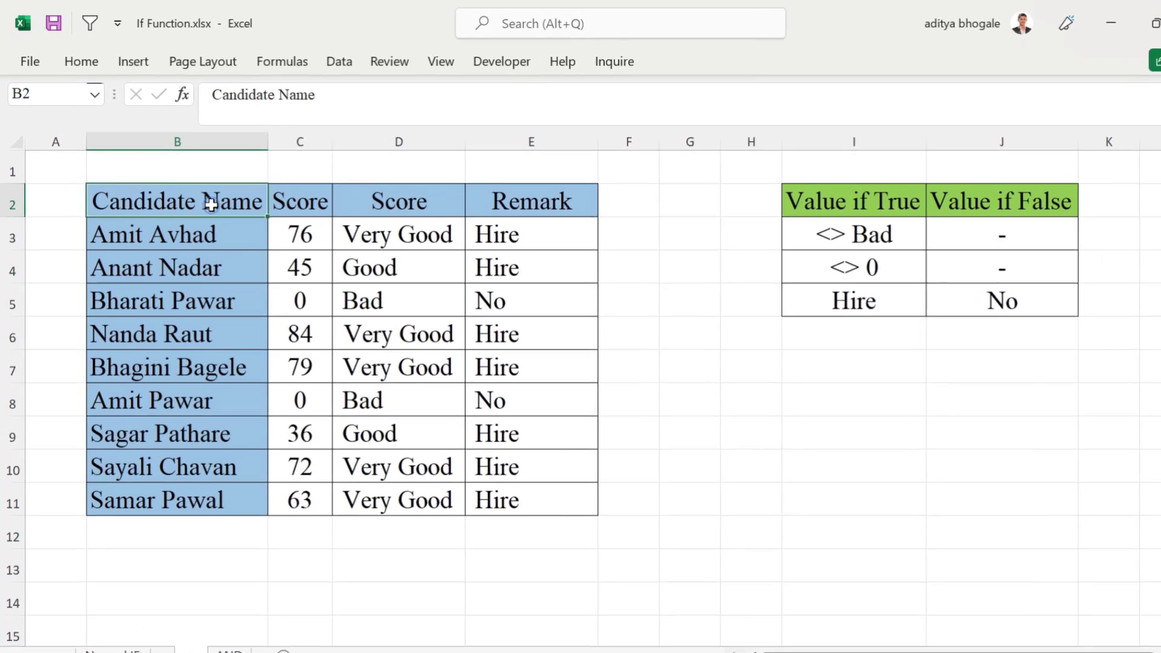
pyautogui.moveTo(211, 204); pyautogui.dragTo(217, 271)
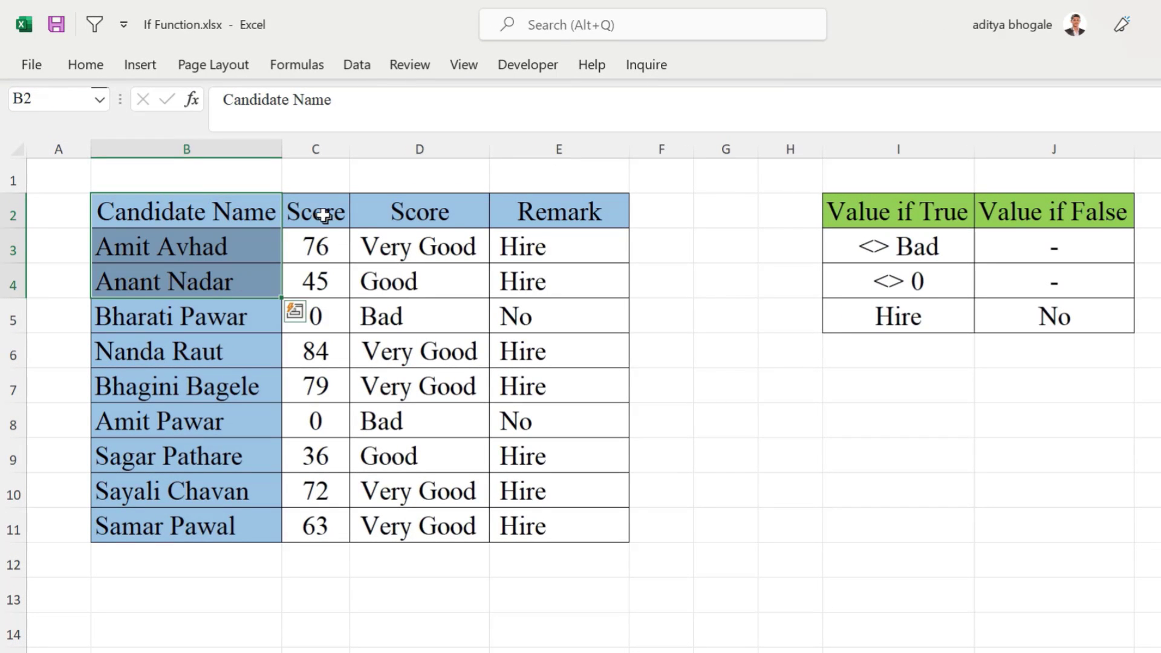
pyautogui.moveTo(324, 216); pyautogui.dragTo(320, 248)
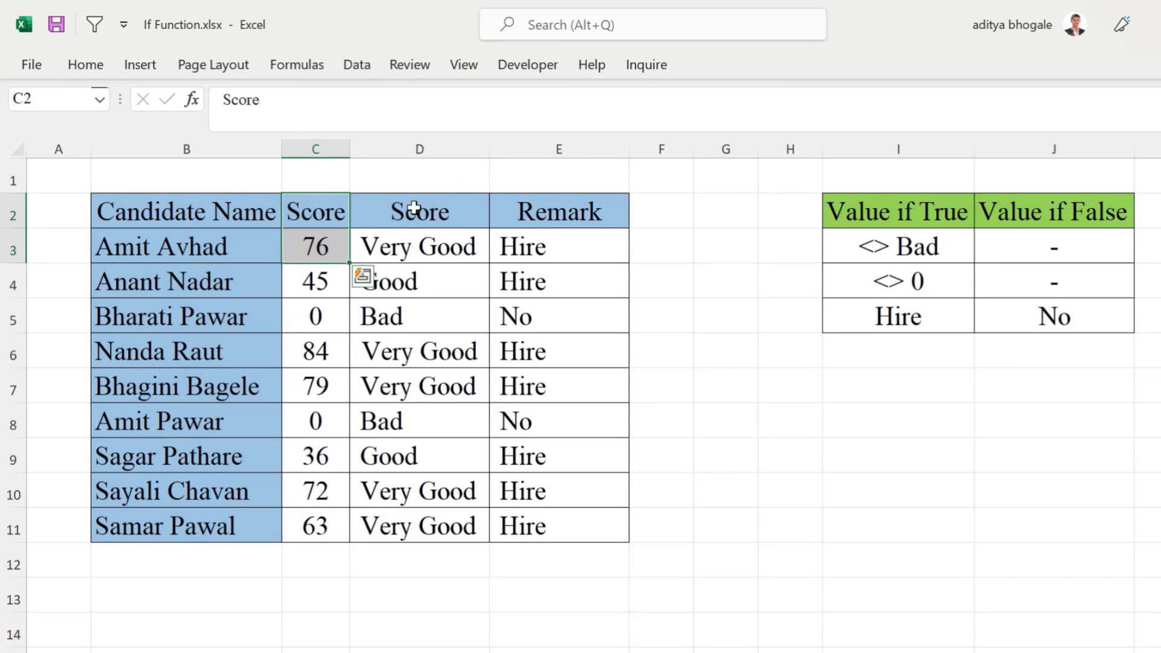
pyautogui.moveTo(414, 209); pyautogui.dragTo(415, 259)
pyautogui.moveTo(564, 241); pyautogui.dragTo(565, 524)
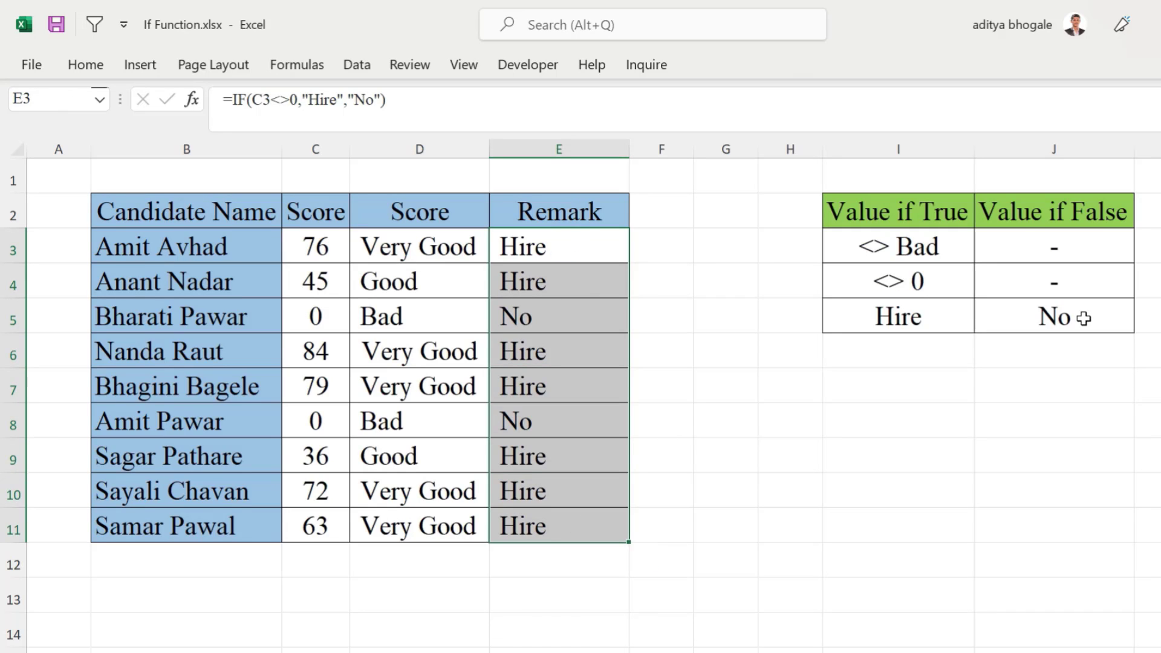
pyautogui.press('Delete')
# Step: Check the ratings in column D and start an IF formula in E3 with the logical test D3<>"Bad"
pyautogui.click(425, 317)
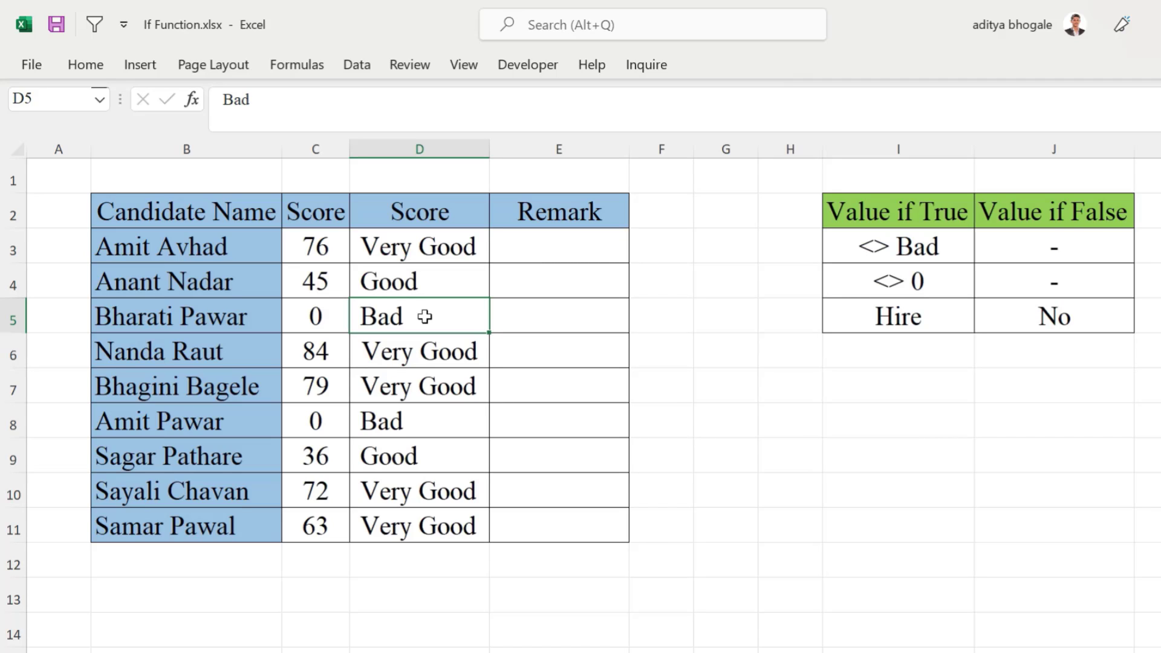
pyautogui.click(414, 418)
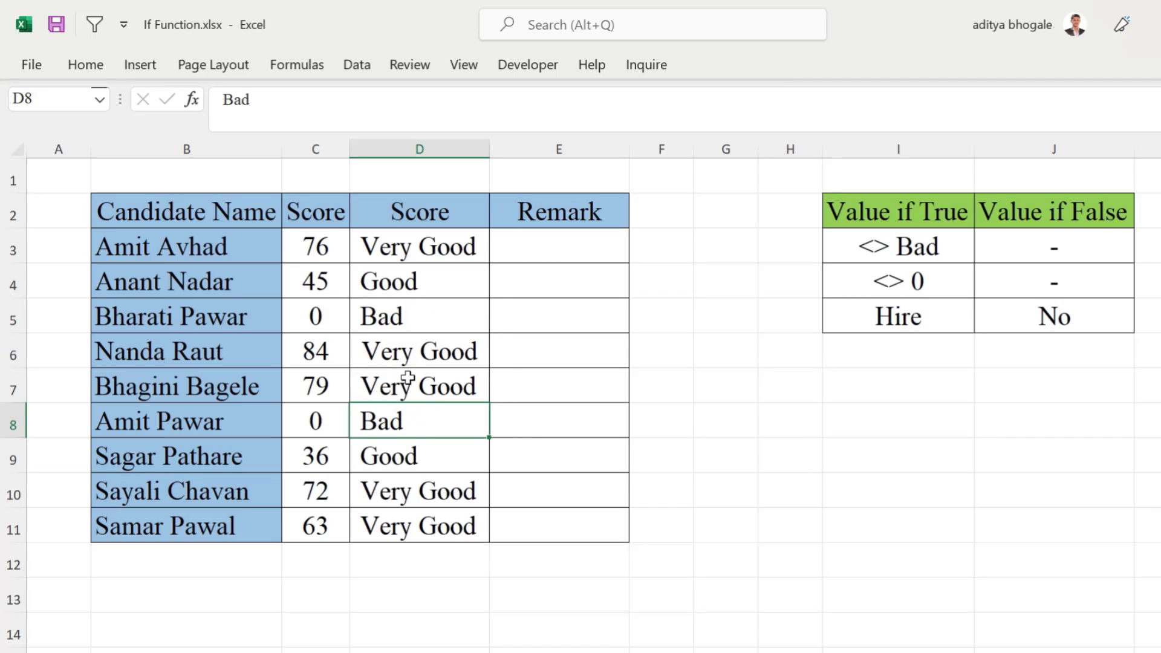
pyautogui.click(405, 356)
pyautogui.click(428, 452)
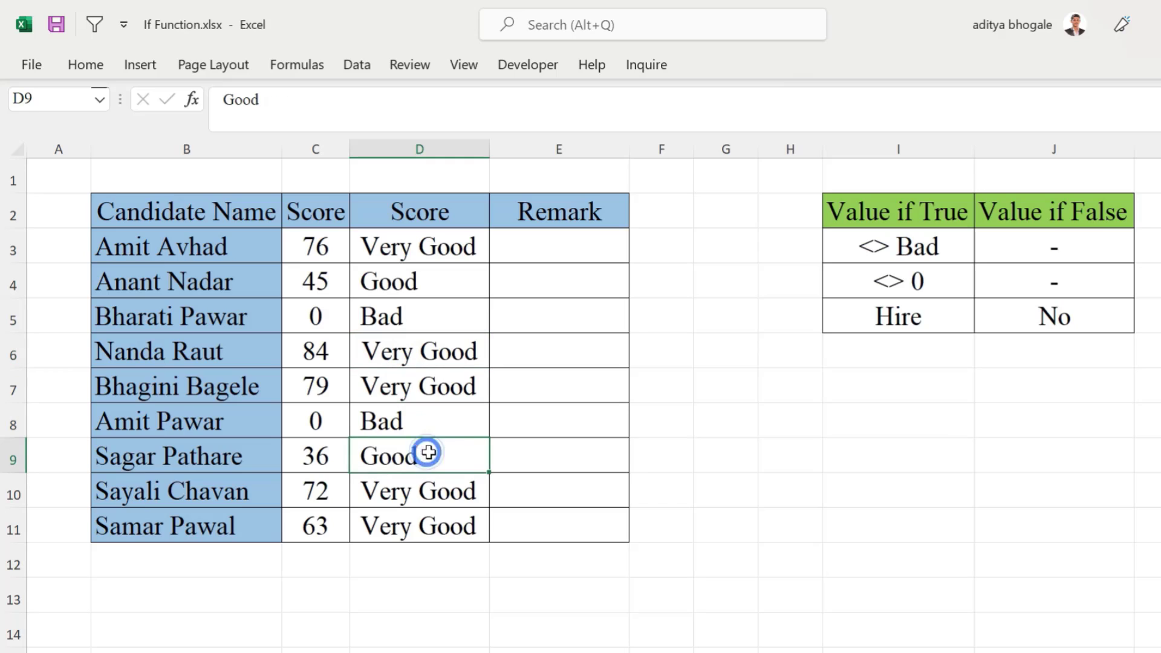
pyautogui.click(529, 249)
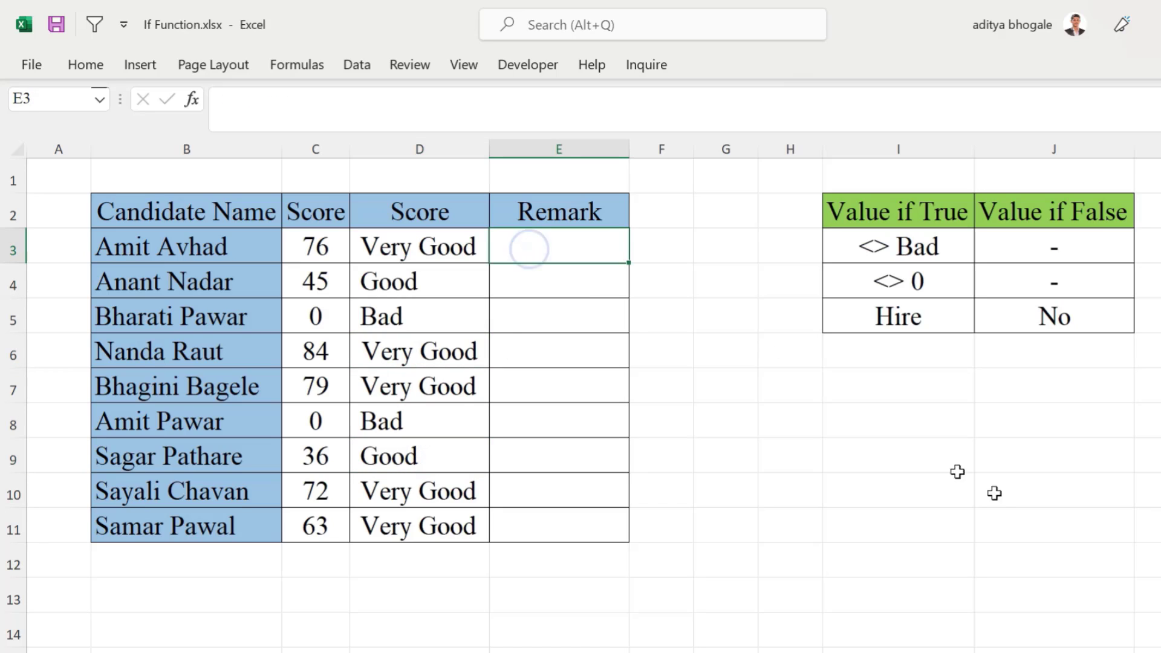
pyautogui.write('=')
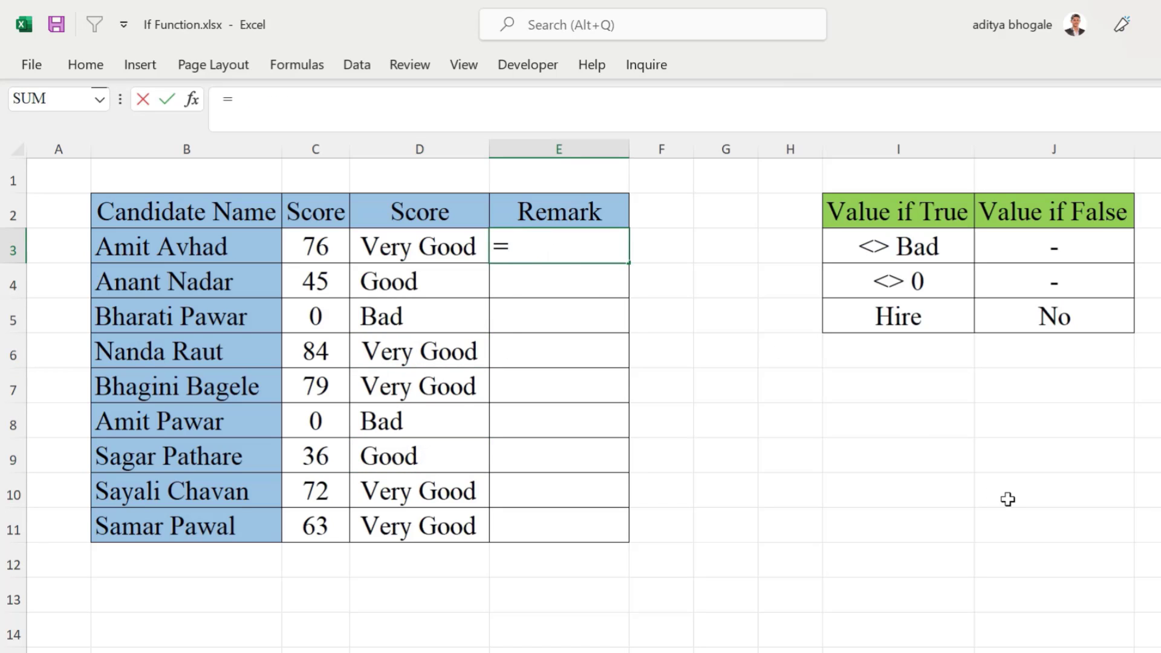
pyautogui.write('if')
pyautogui.press('Tab')
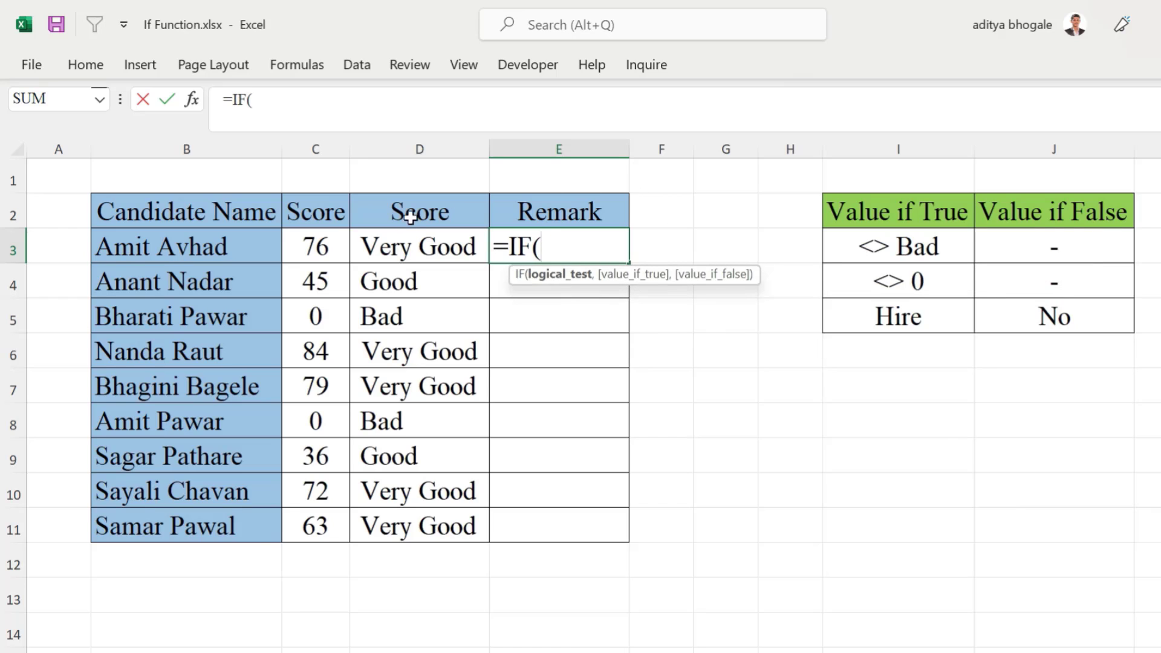
pyautogui.click(396, 252)
pyautogui.write('<')
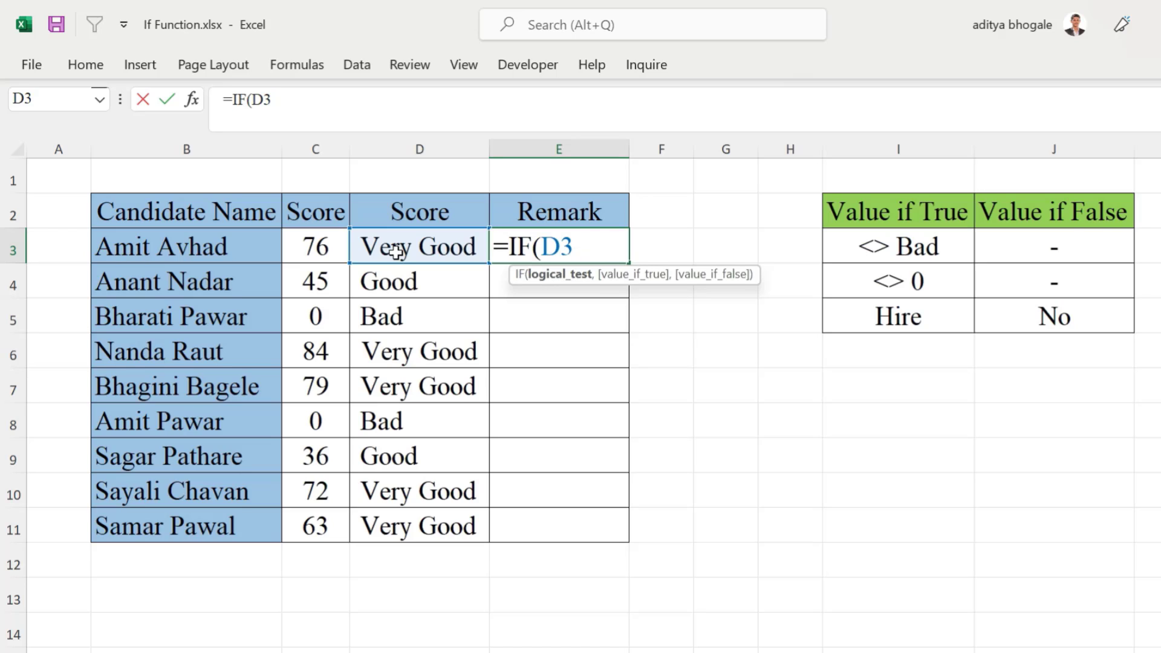
pyautogui.write('<>')
pyautogui.write('"B')
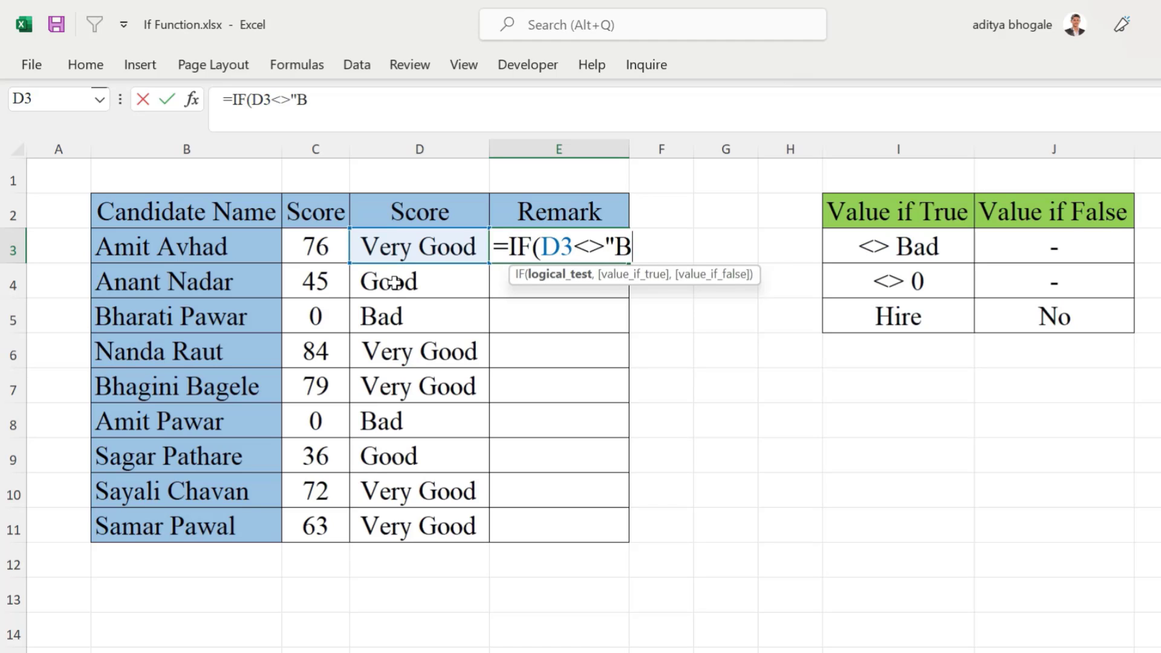
pyautogui.write('ad",')
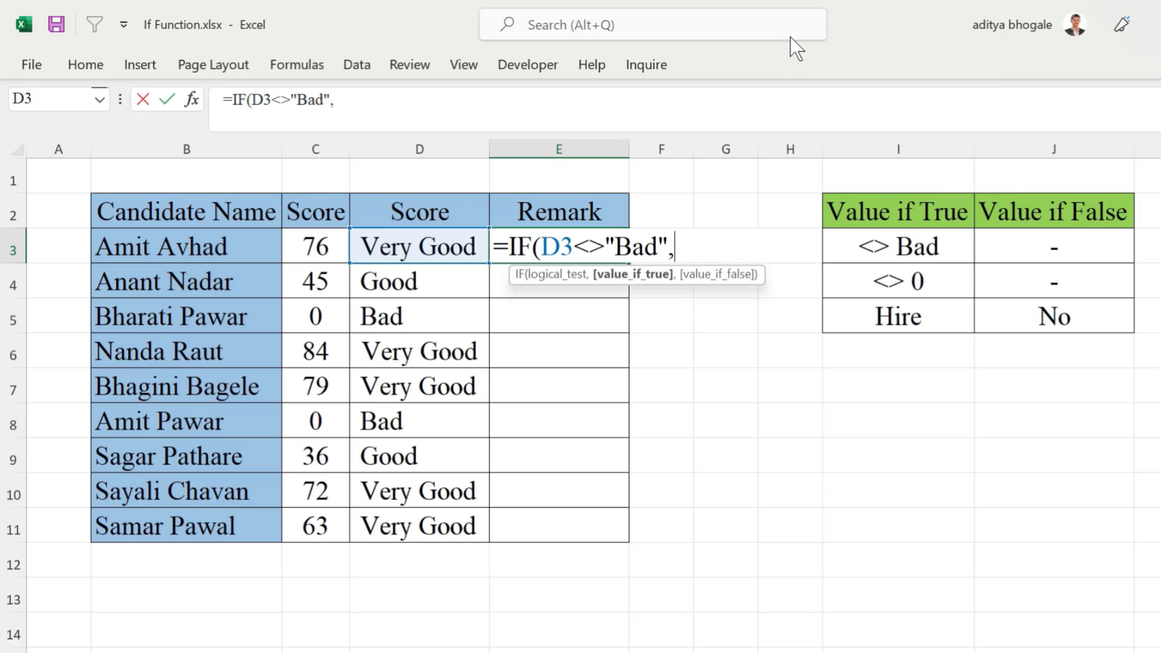
# Step: Complete E3's IF formula with "Hire" as the value if true and "No" as the value if false
pyautogui.write('"Hire')
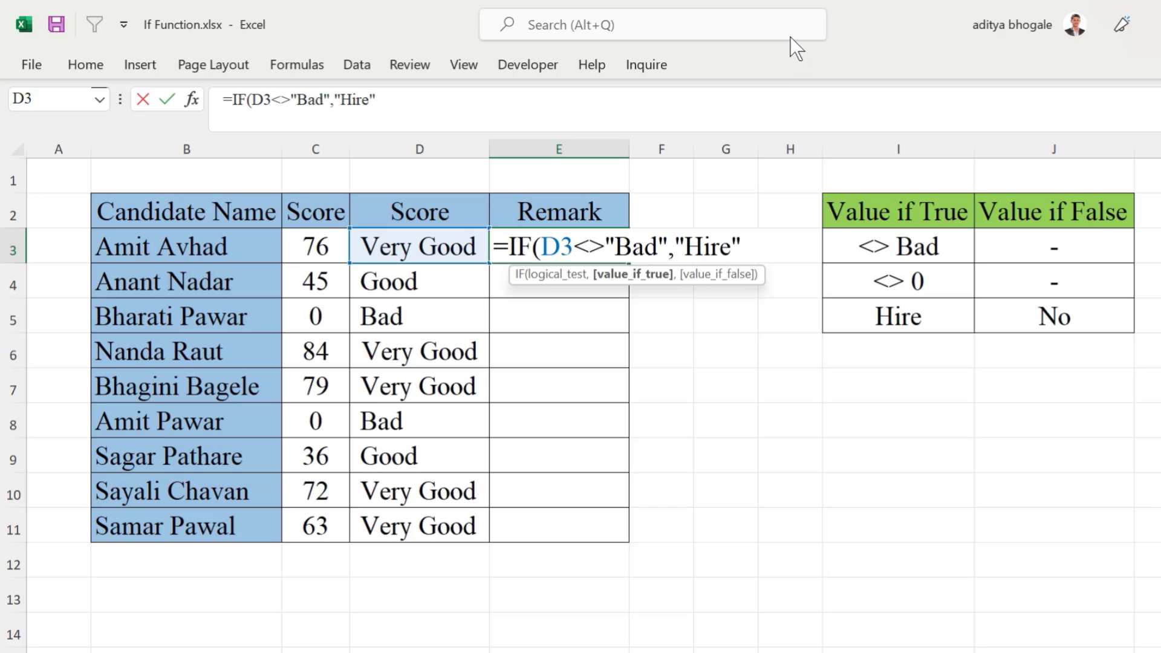
pyautogui.write('",')
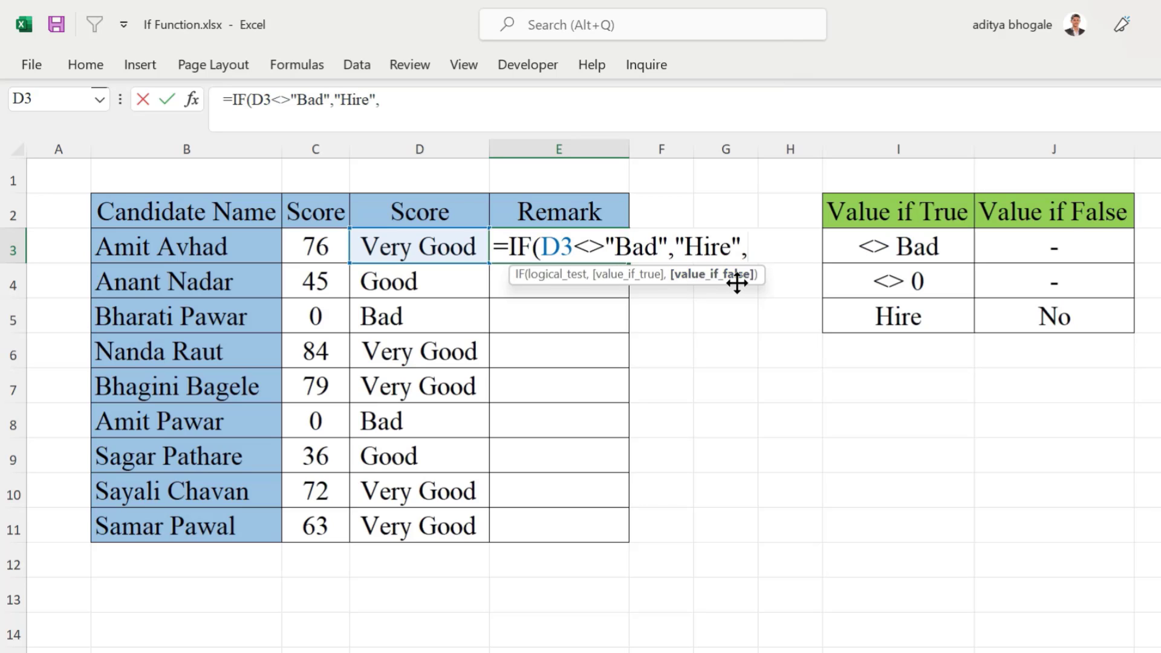
pyautogui.write('"No')
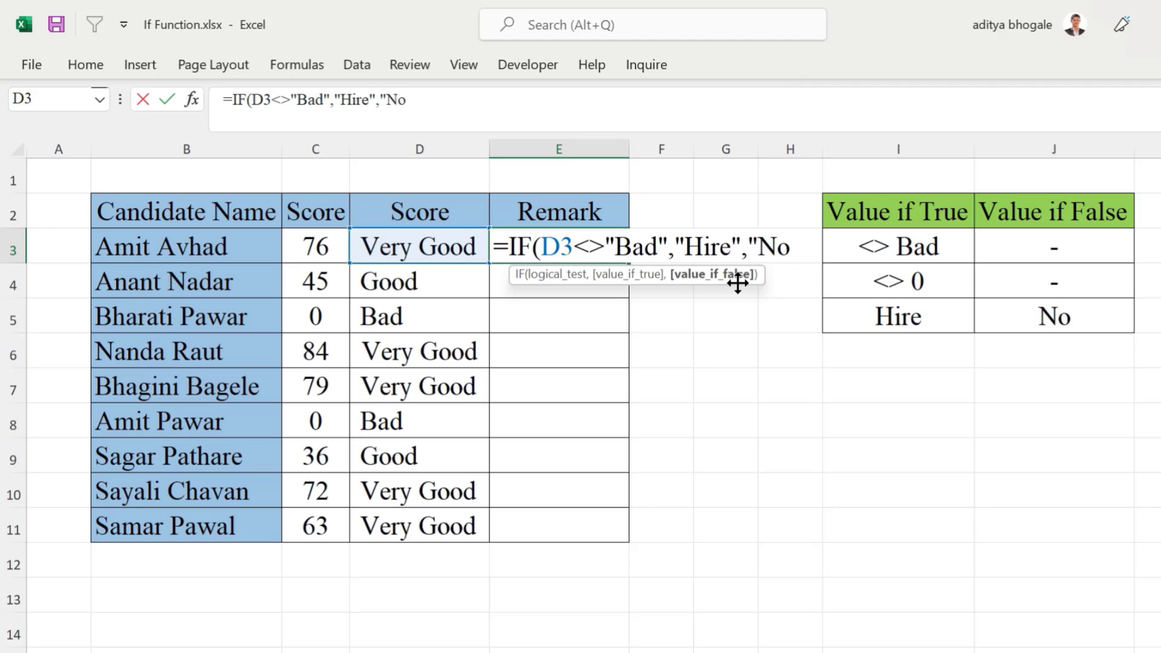
pyautogui.write('")')
pyautogui.press('Return')
pyautogui.press('Up')
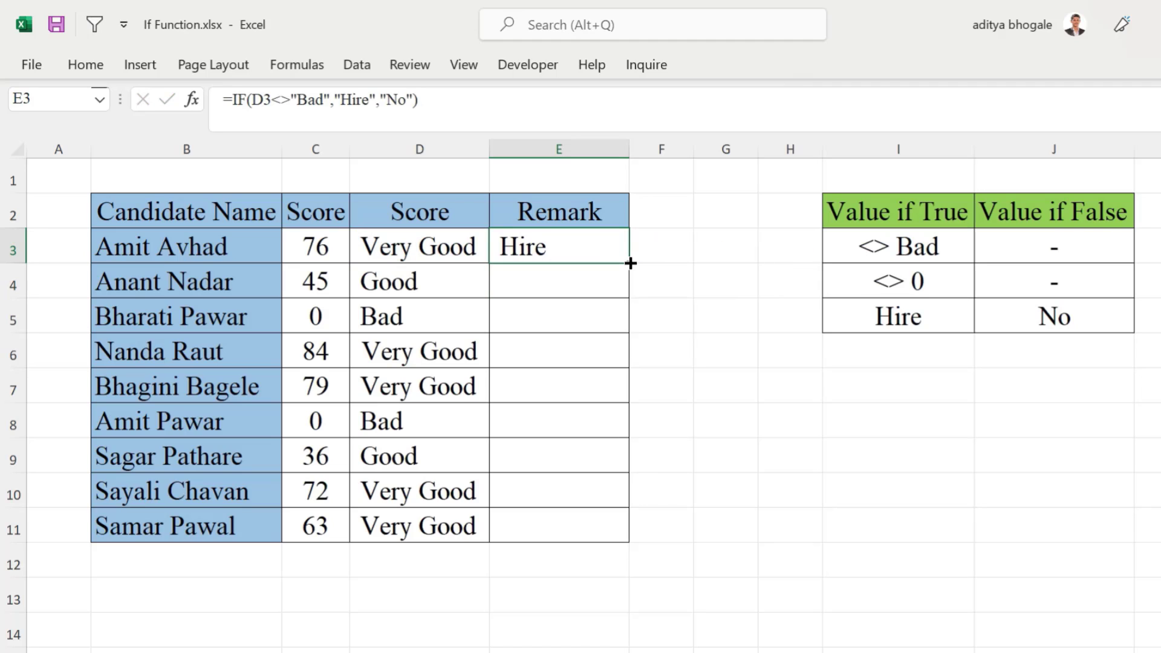
# Step: Fill E3's formula down the Remark column to E11 and compare the remarks with the ratings in column D
pyautogui.doubleClick(630, 263)
pyautogui.click(524, 248)
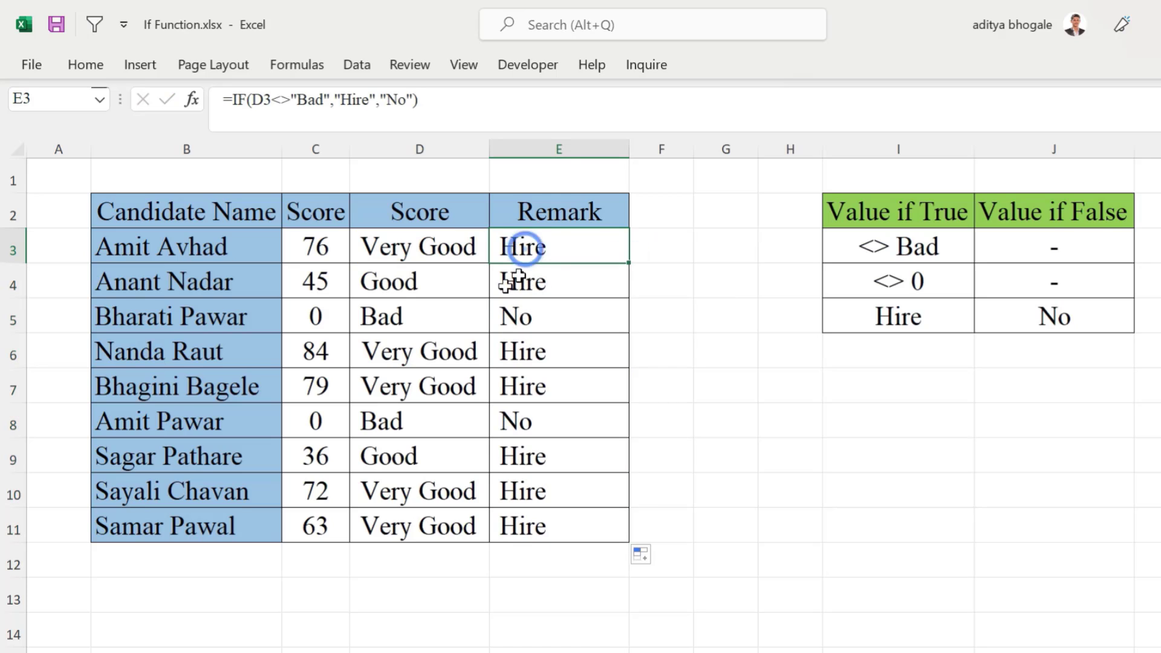
pyautogui.click(424, 317)
pyautogui.click(547, 321)
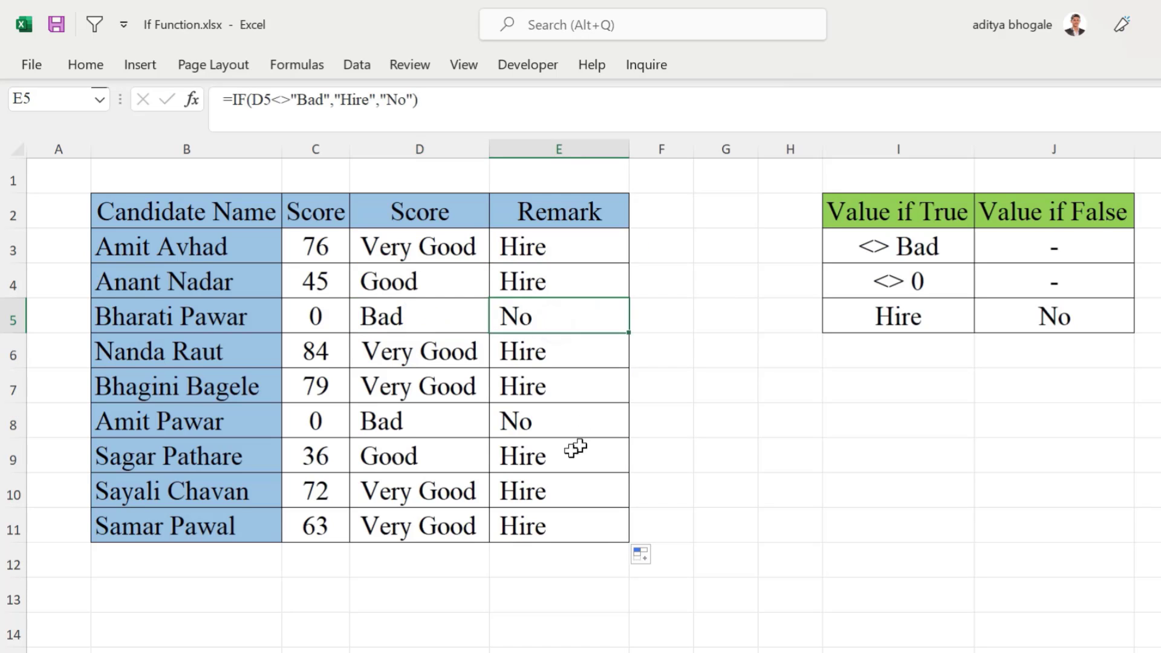
pyautogui.click(400, 423)
pyautogui.click(529, 427)
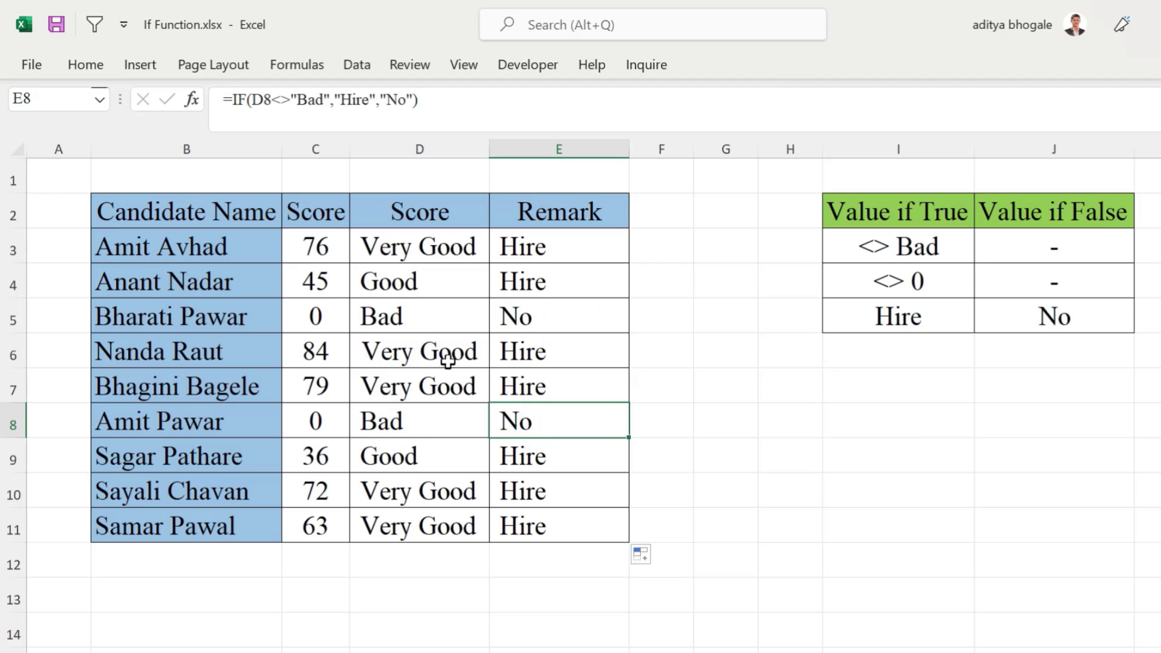
pyautogui.moveTo(447, 361); pyautogui.dragTo(531, 381)
# Step: Reopen E3's IF formula and highlight its logical test D3<>"Bad"
pyautogui.click(547, 246)
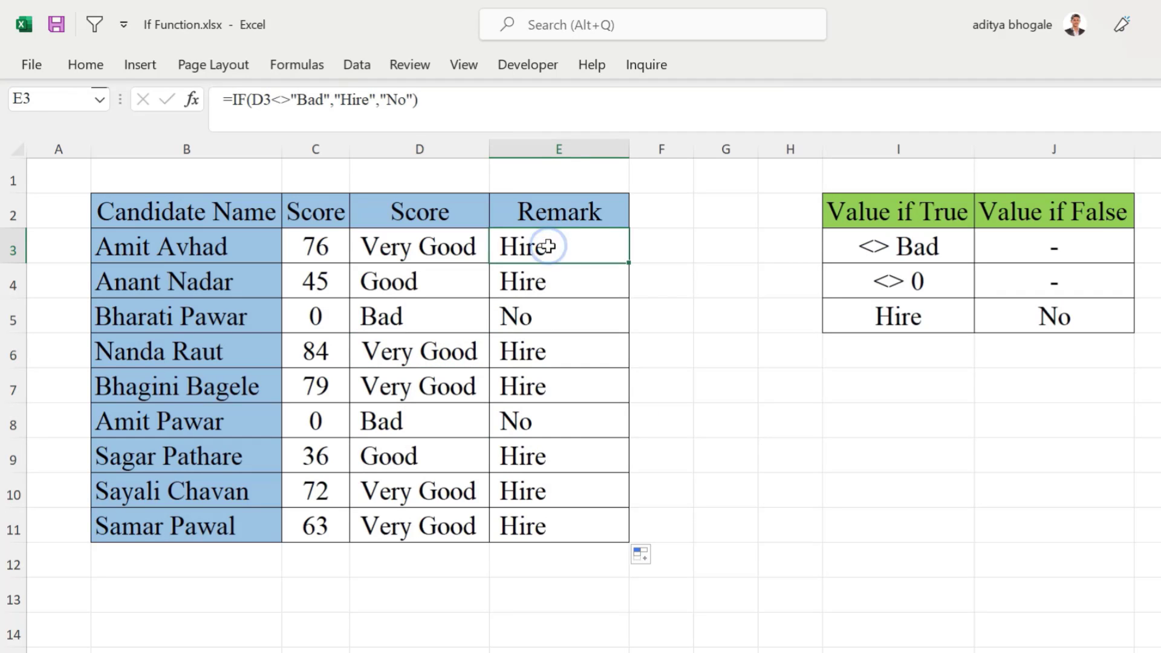
pyautogui.doubleClick(548, 246)
pyautogui.moveTo(542, 246); pyautogui.dragTo(669, 246)
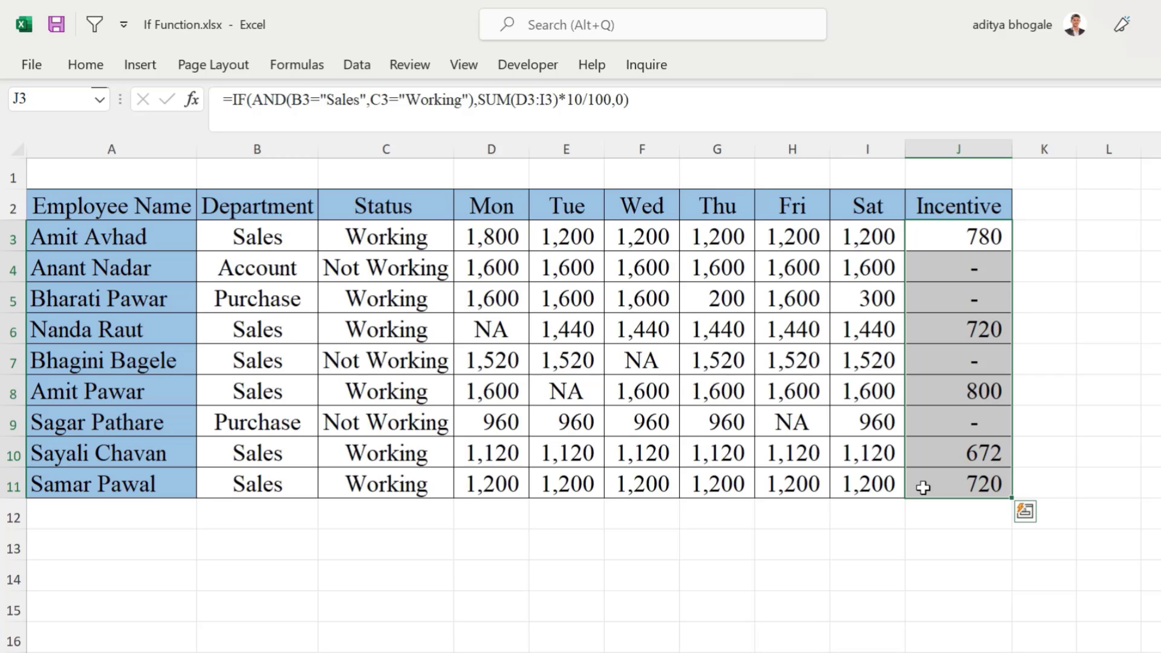
# Step: Examine the Employee Name, Department, Status and Incentive columns on the AND sheet, focusing on the Sales and Working conditions
pyautogui.moveTo(112, 203); pyautogui.dragTo(173, 265)
pyautogui.moveTo(267, 211); pyautogui.dragTo(285, 259)
pyautogui.moveTo(406, 210); pyautogui.dragTo(407, 267)
pyautogui.click(392, 233)
pyautogui.click(407, 267)
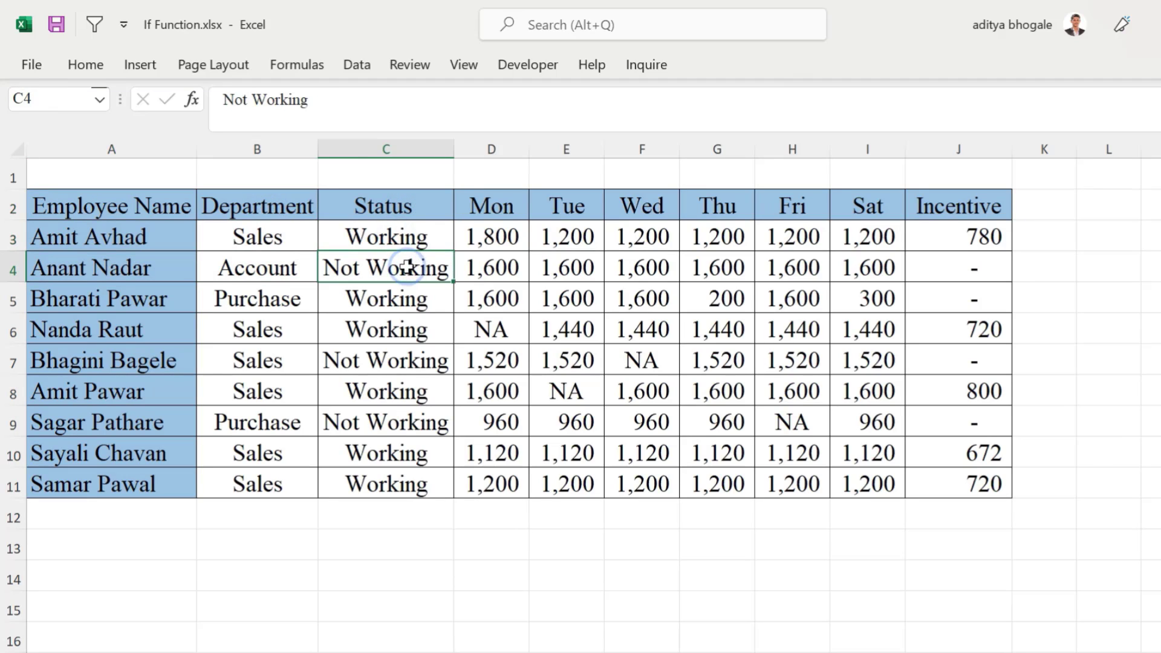
pyautogui.click(239, 230)
pyautogui.moveTo(952, 208); pyautogui.dragTo(941, 269)
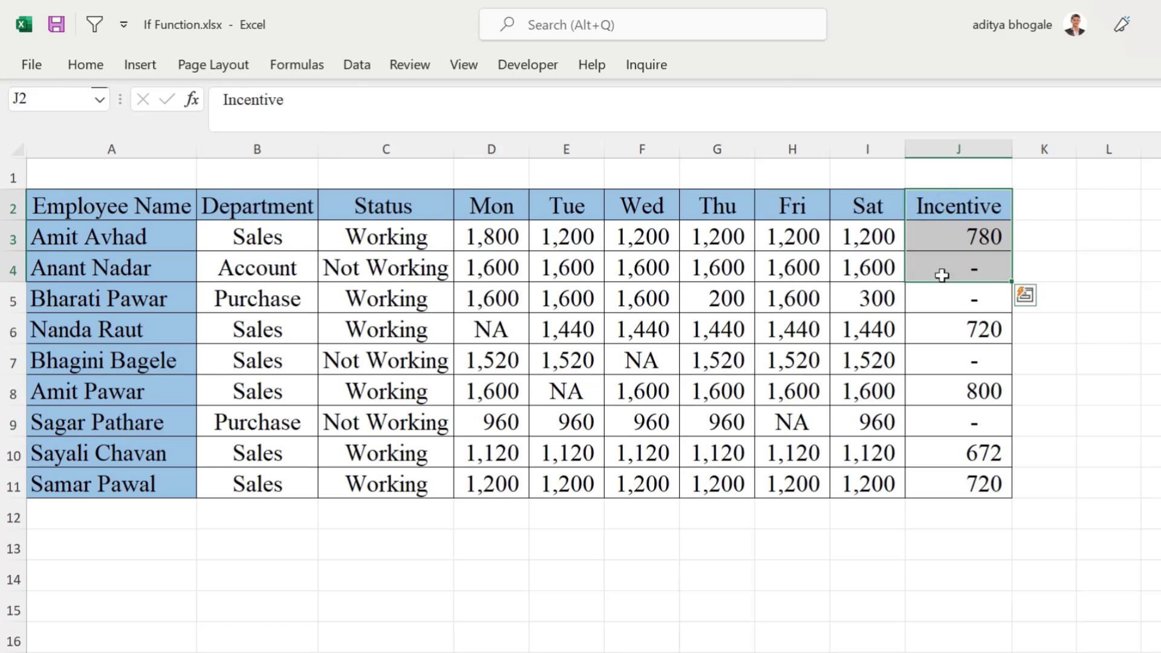
pyautogui.click(234, 242)
pyautogui.click(269, 330)
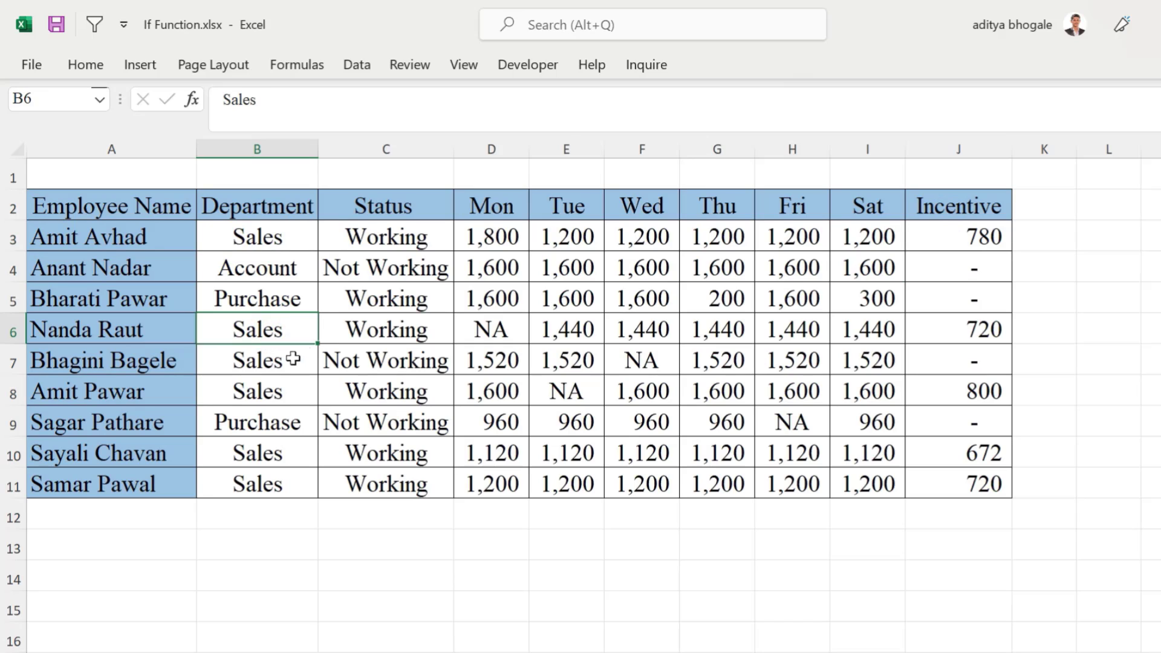
pyautogui.click(333, 231)
pyautogui.moveTo(396, 206); pyautogui.dragTo(375, 231)
pyautogui.click(375, 232)
pyautogui.click(388, 269)
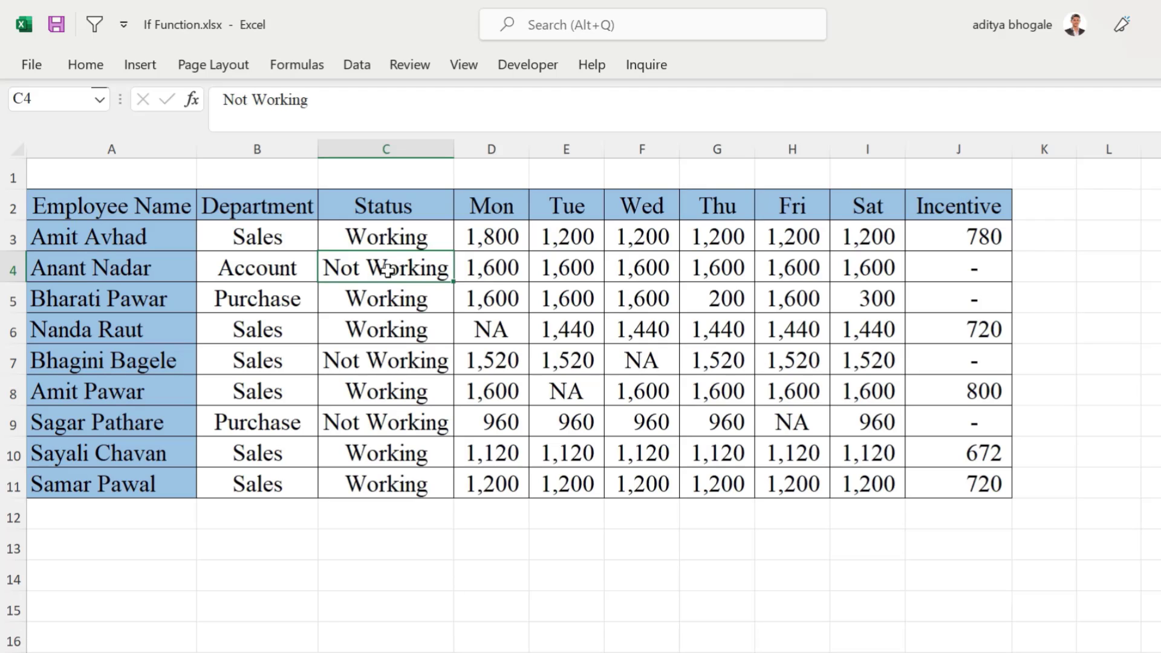
# Step: Clear the Incentive values in J3:J11 and begin an IF formula in J3
pyautogui.moveTo(967, 236); pyautogui.dragTo(964, 491)
pyautogui.press('Delete')
pyautogui.write('=')
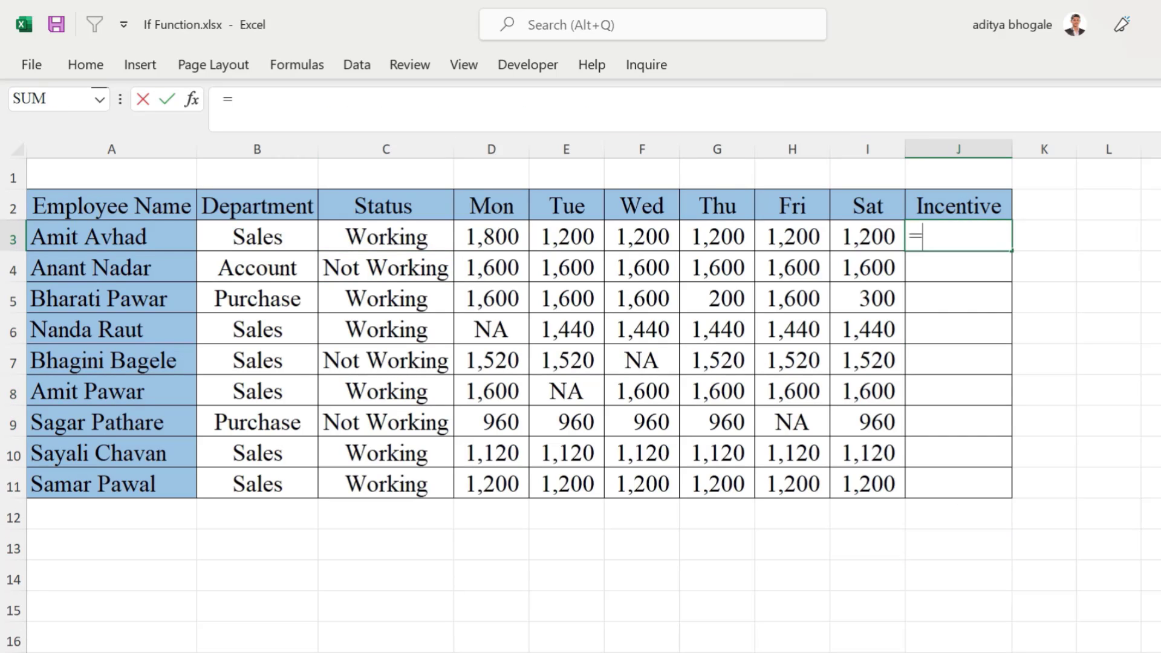
pyautogui.write('if')
pyautogui.press('Tab')
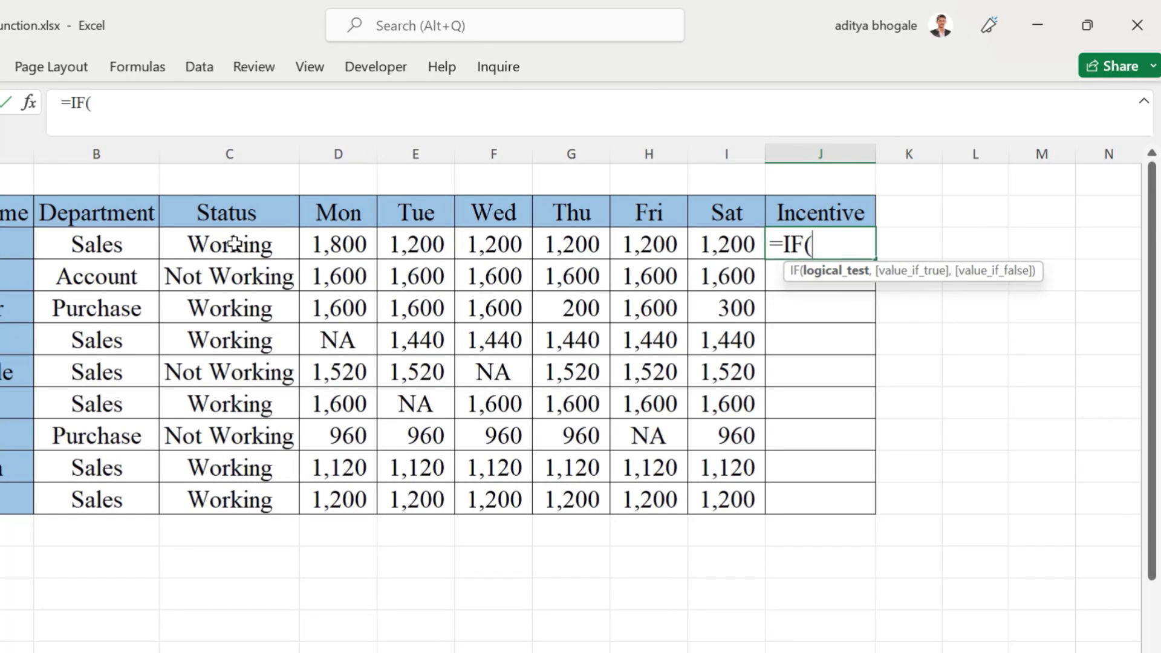
# Step: Nest an AND function in J3's logical test, with B3="Sales" as its first condition
pyautogui.write('and')
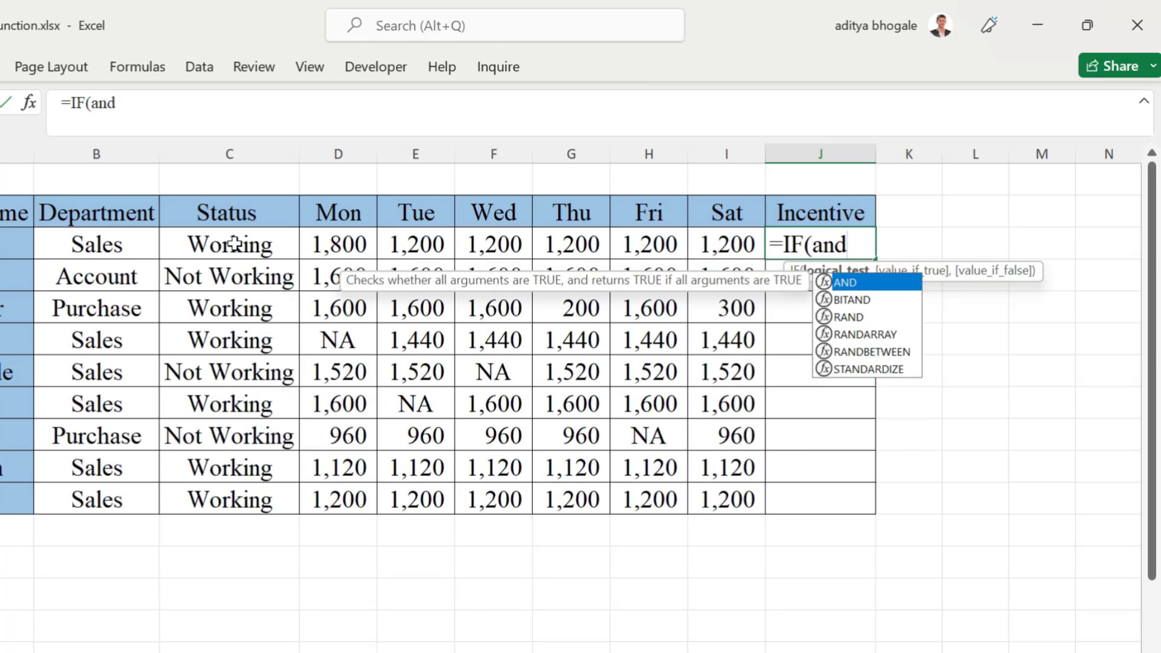
pyautogui.press('Tab')
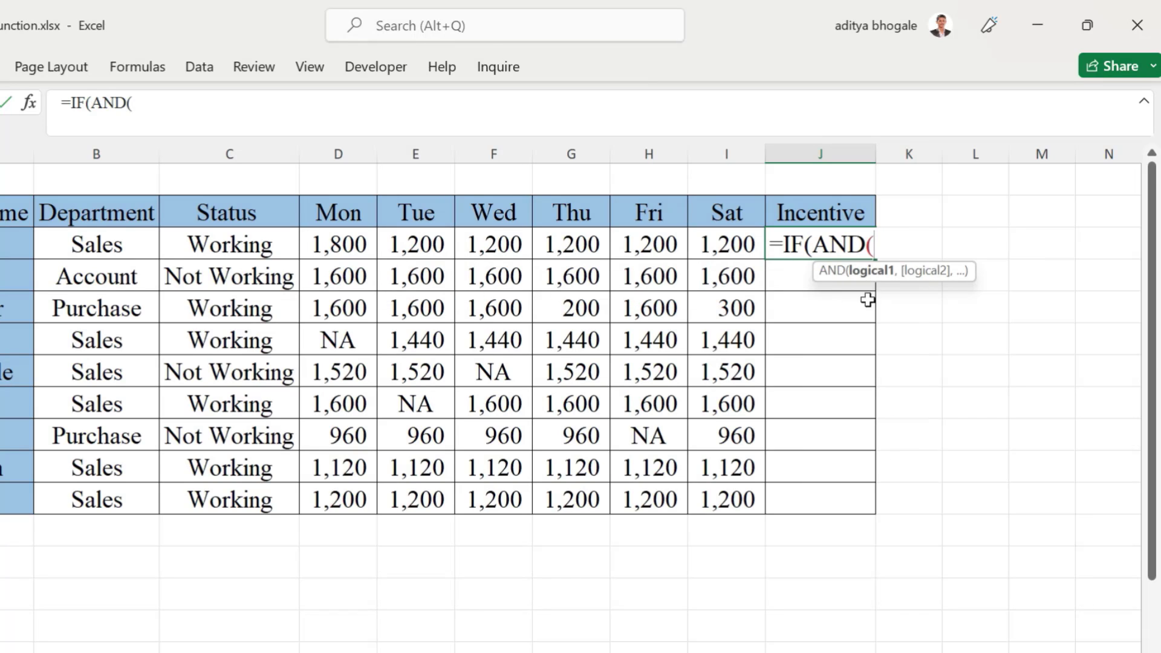
pyautogui.click(76, 244)
pyautogui.write('=')
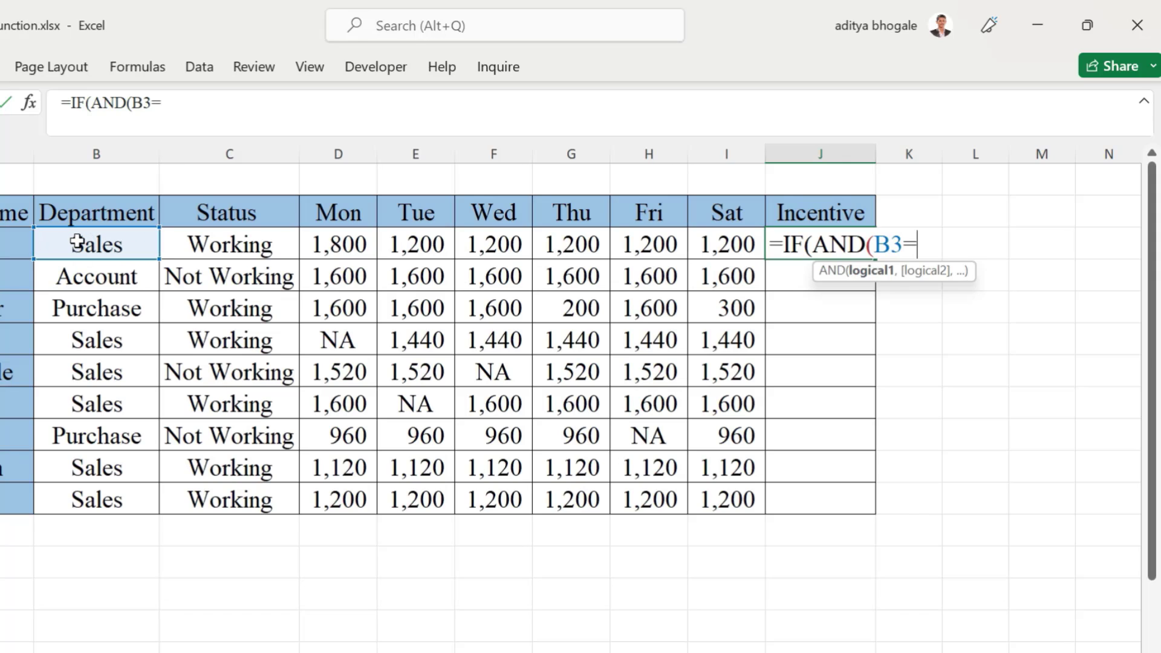
pyautogui.write('"Sales')
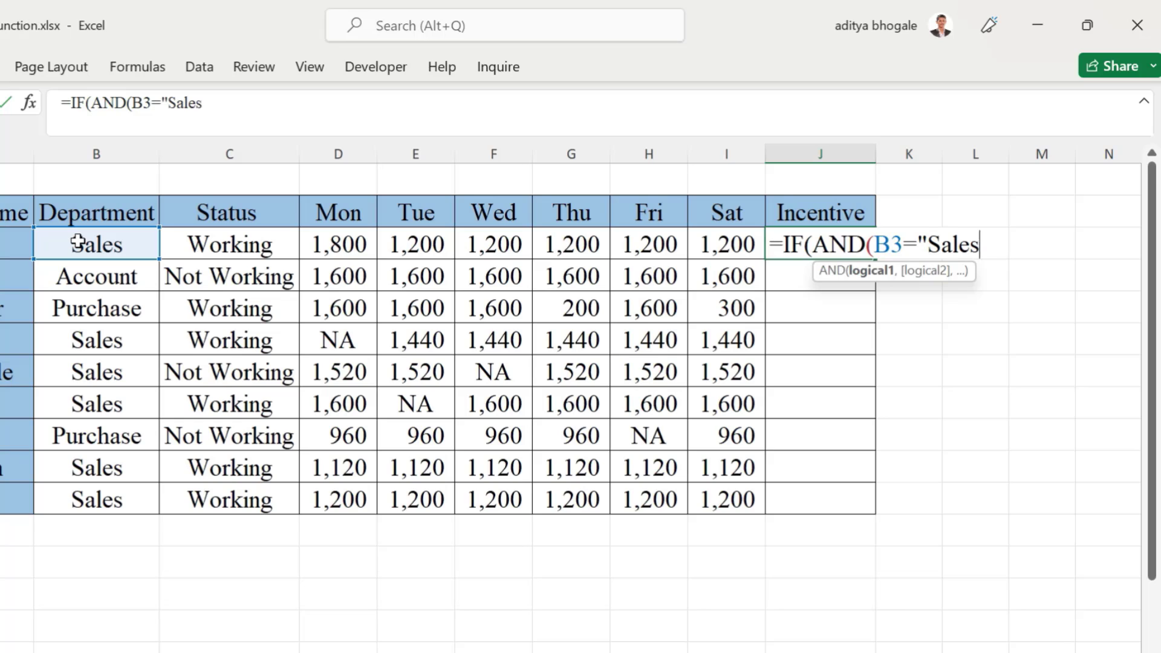
pyautogui.write('",')
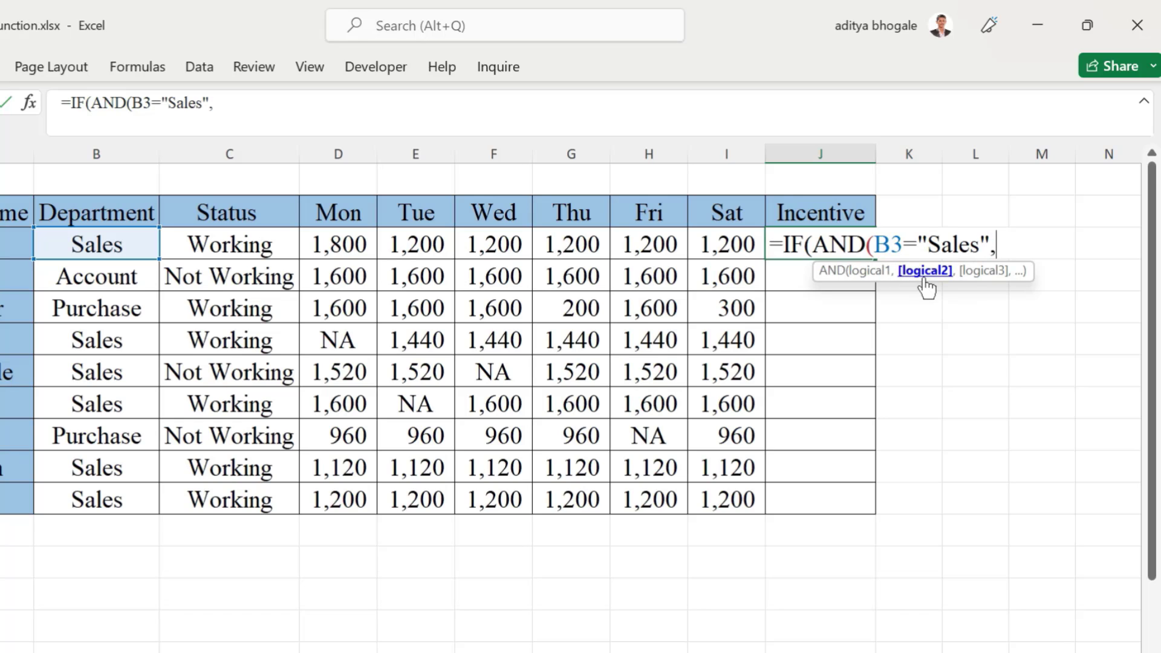
# Step: Add C3="Working" as the second AND condition and close the logical test
pyautogui.click(277, 245)
pyautogui.write('=')
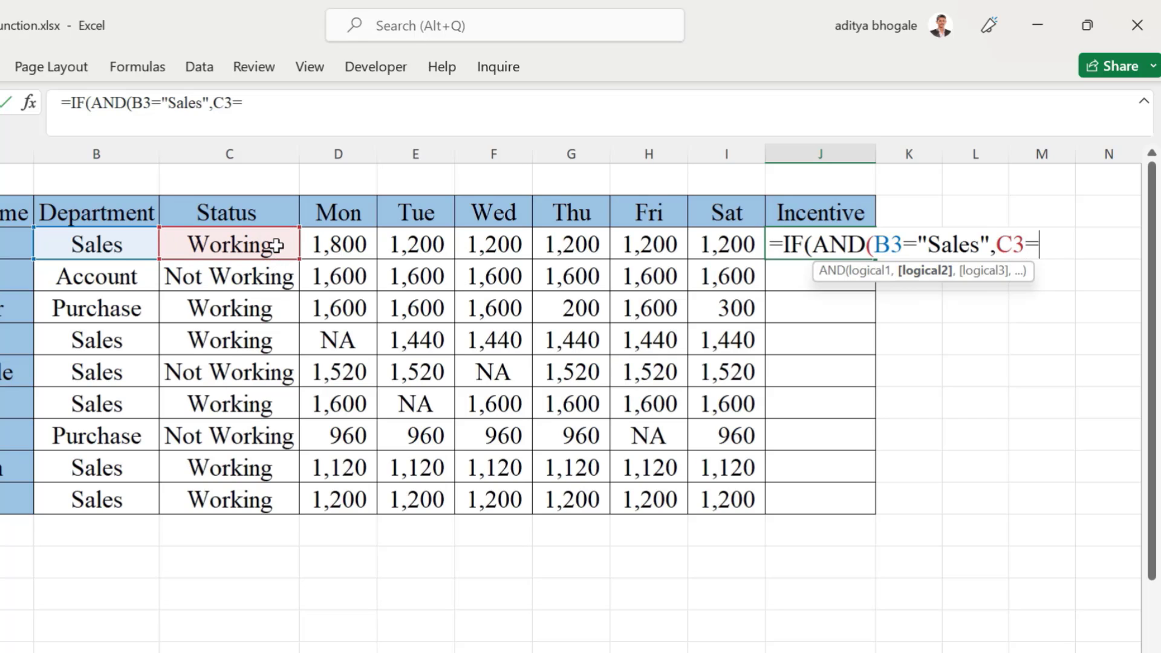
pyautogui.write('"Working"')
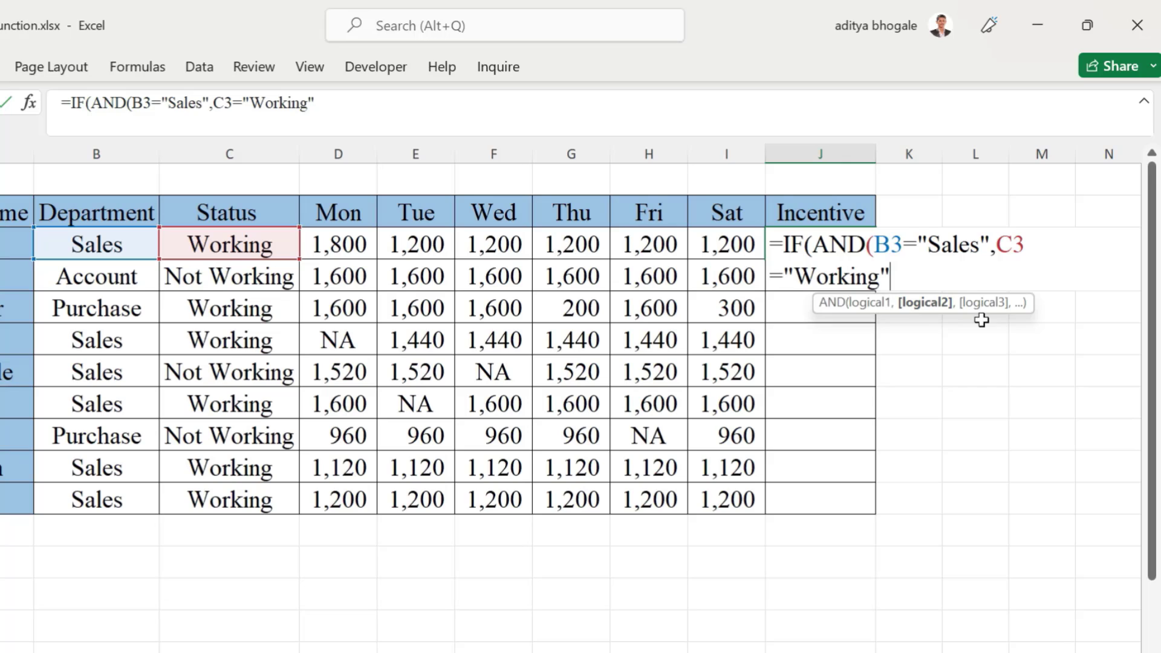
pyautogui.write(')')
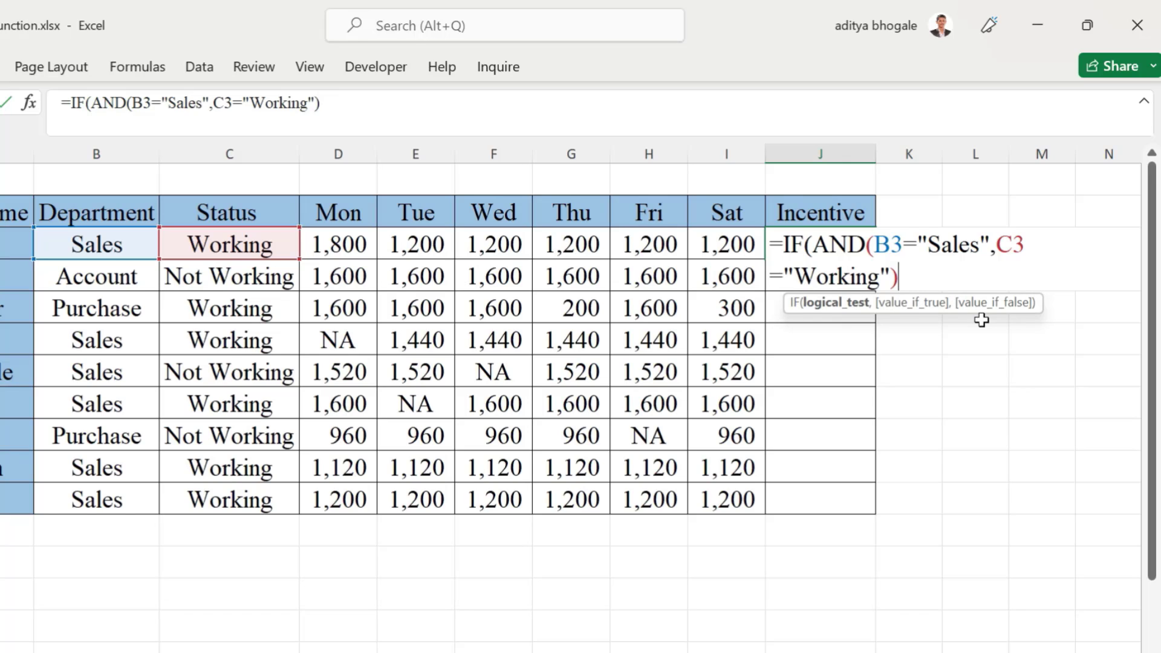
pyautogui.write(',')
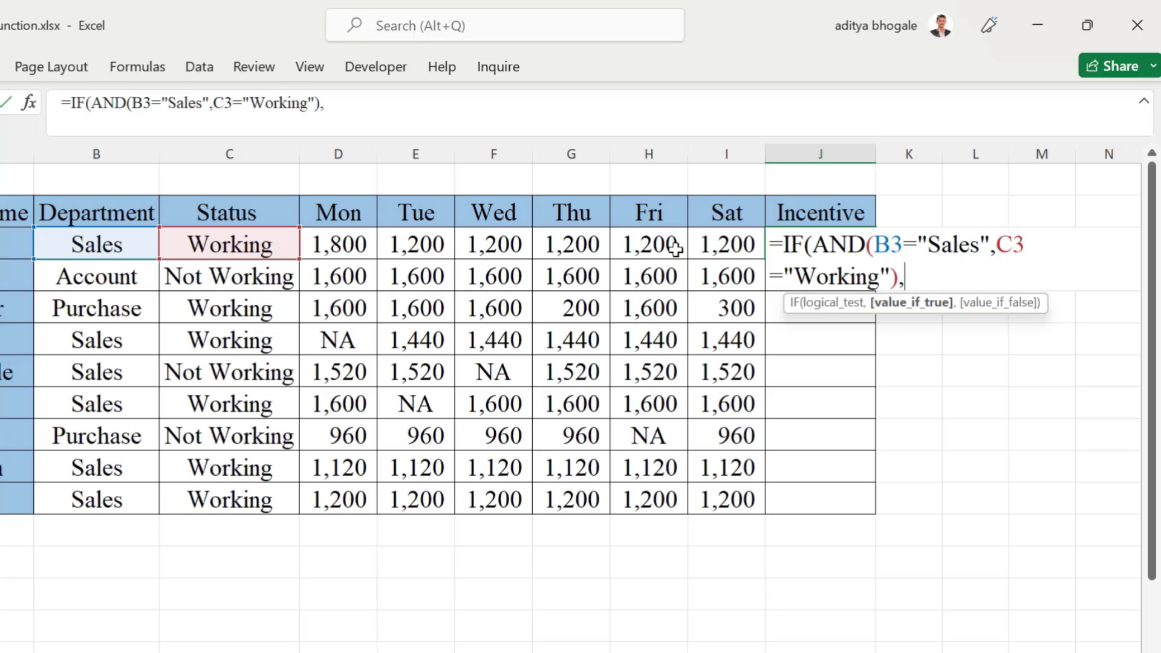
# Step: Complete J3's IF formula with SUM(D3:I3)*10/100 as the value if true and 0 as the value if false
pyautogui.write('sum')
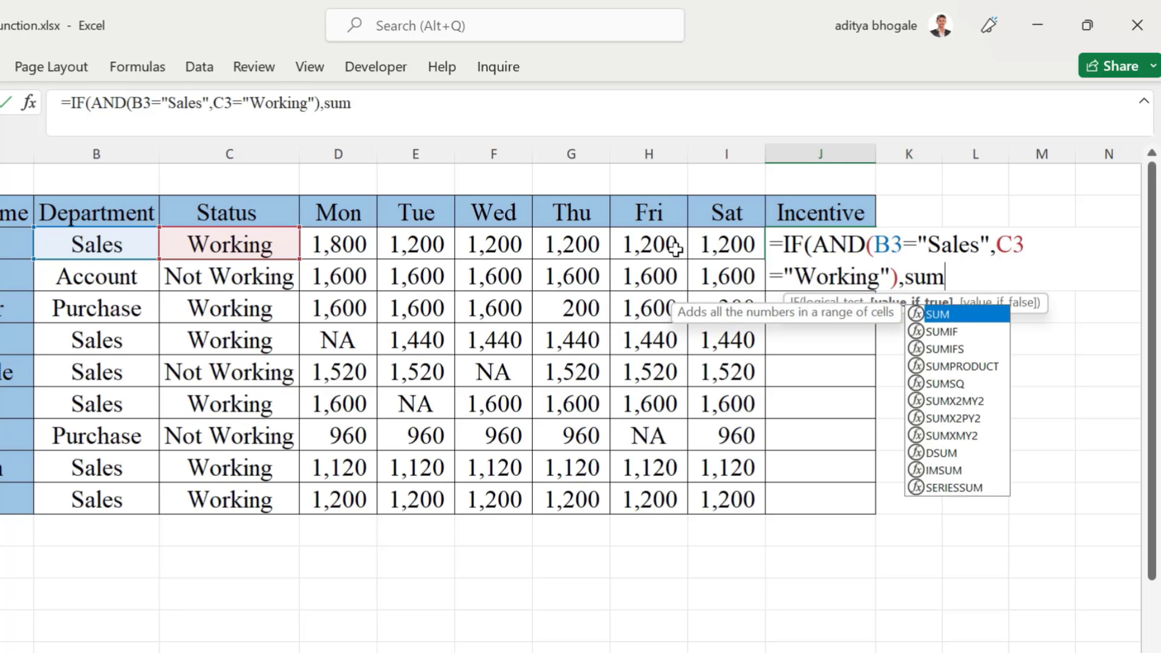
pyautogui.press('Tab')
pyautogui.moveTo(735, 245); pyautogui.dragTo(356, 238)
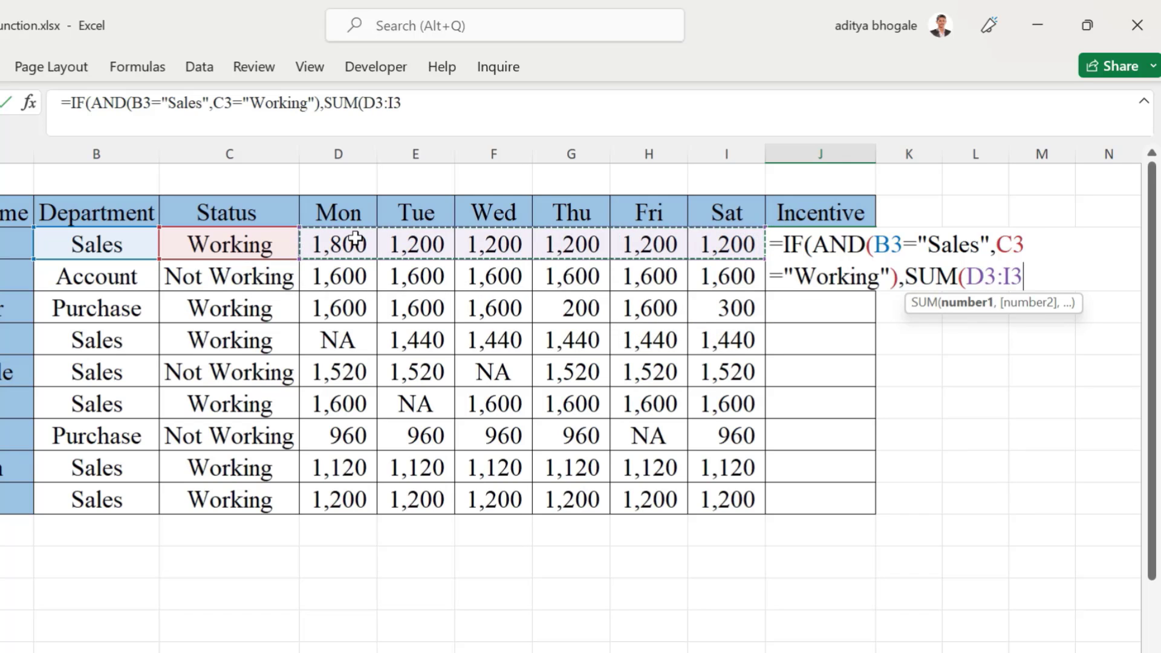
pyautogui.write(')')
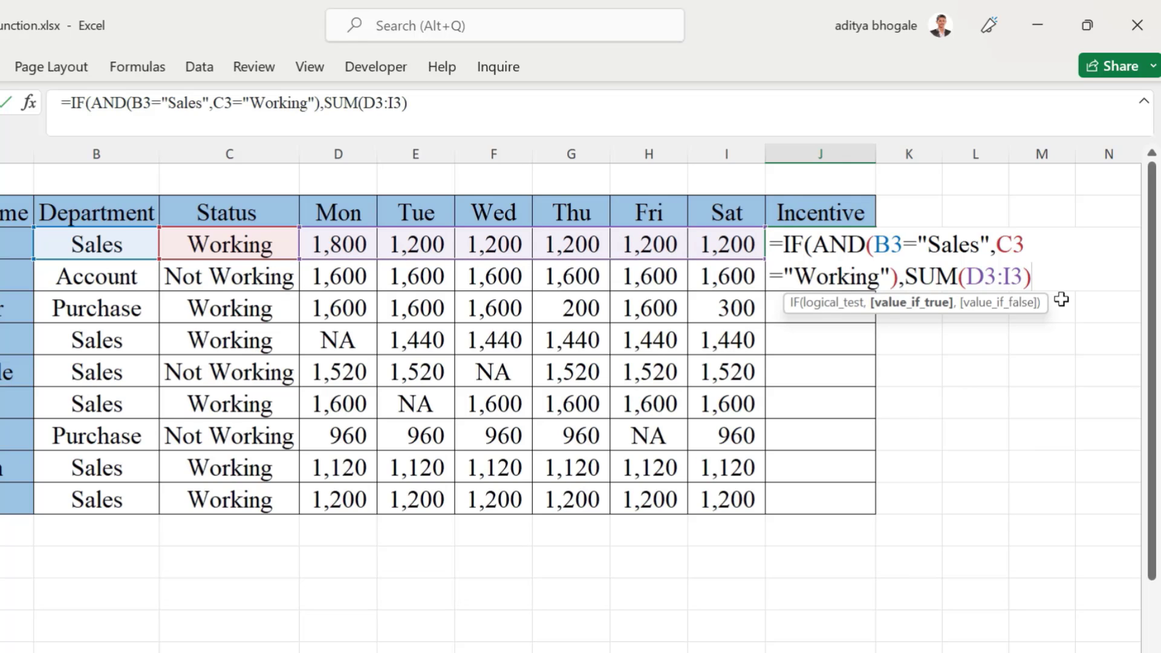
pyautogui.write('*10/100')
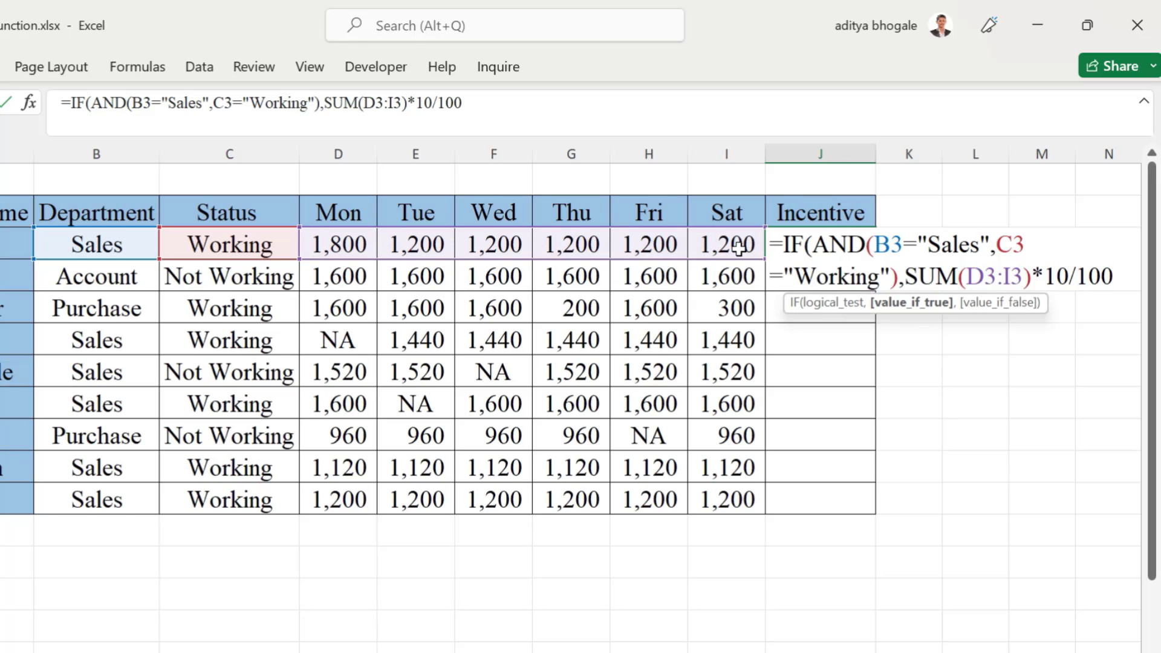
pyautogui.write(',')
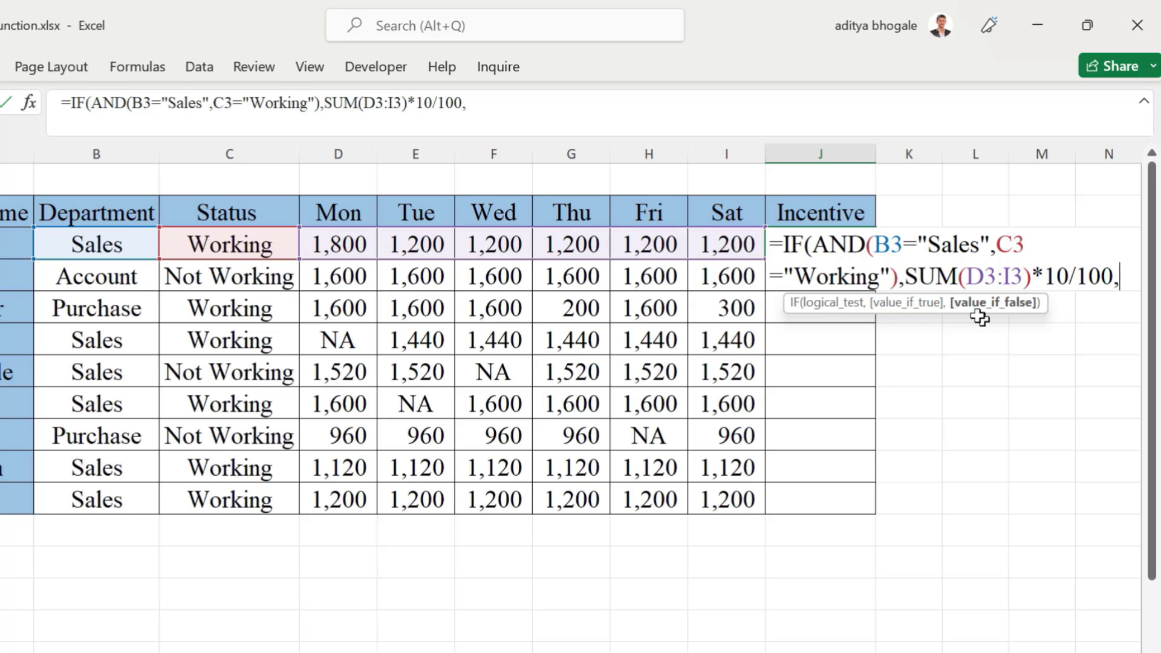
pyautogui.write('0)')
pyautogui.press('Return')
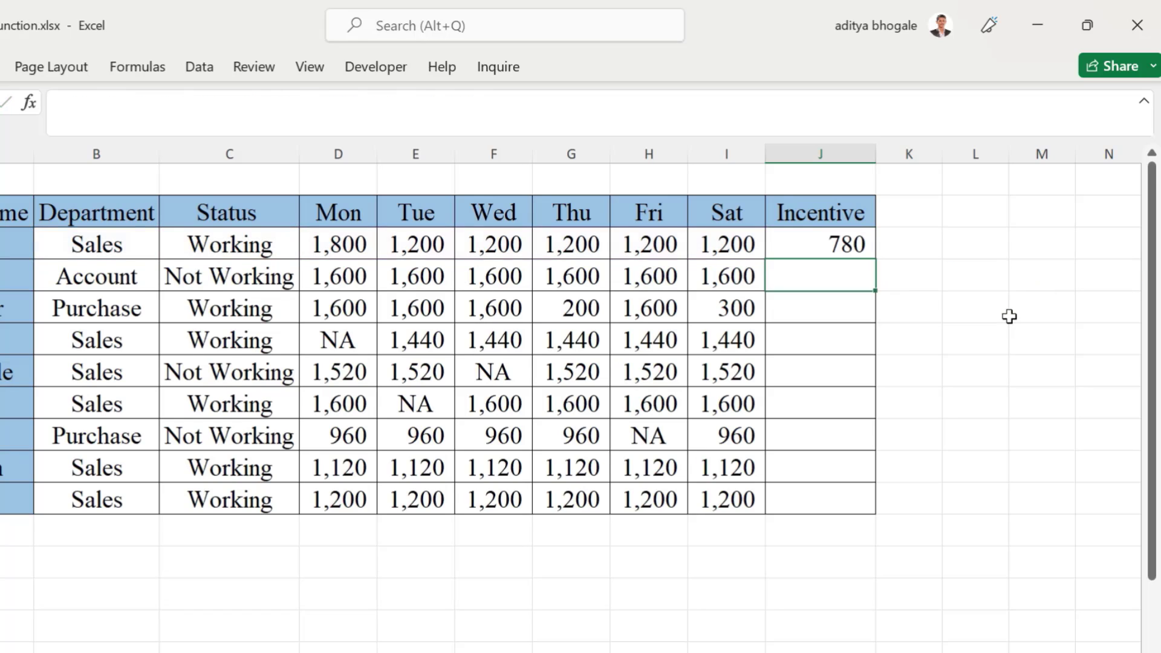
# Step: Fill J3's formula down the Incentive column to J11 and reselect J3
pyautogui.click(803, 245)
pyautogui.doubleClick(875, 258)
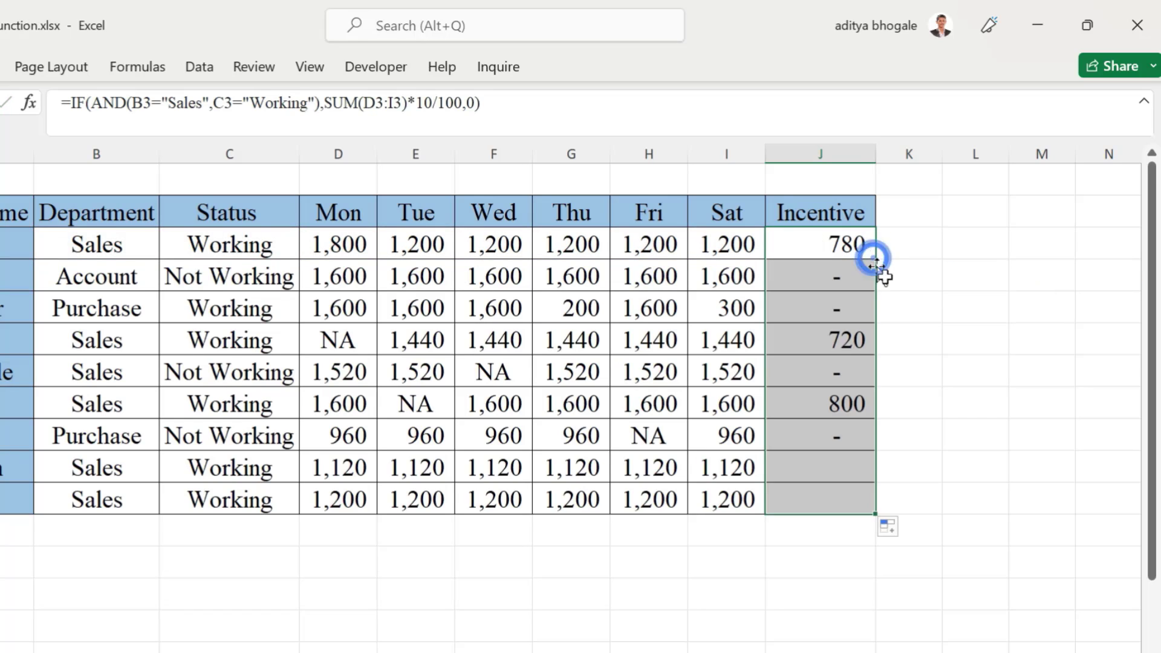
pyautogui.click(863, 248)
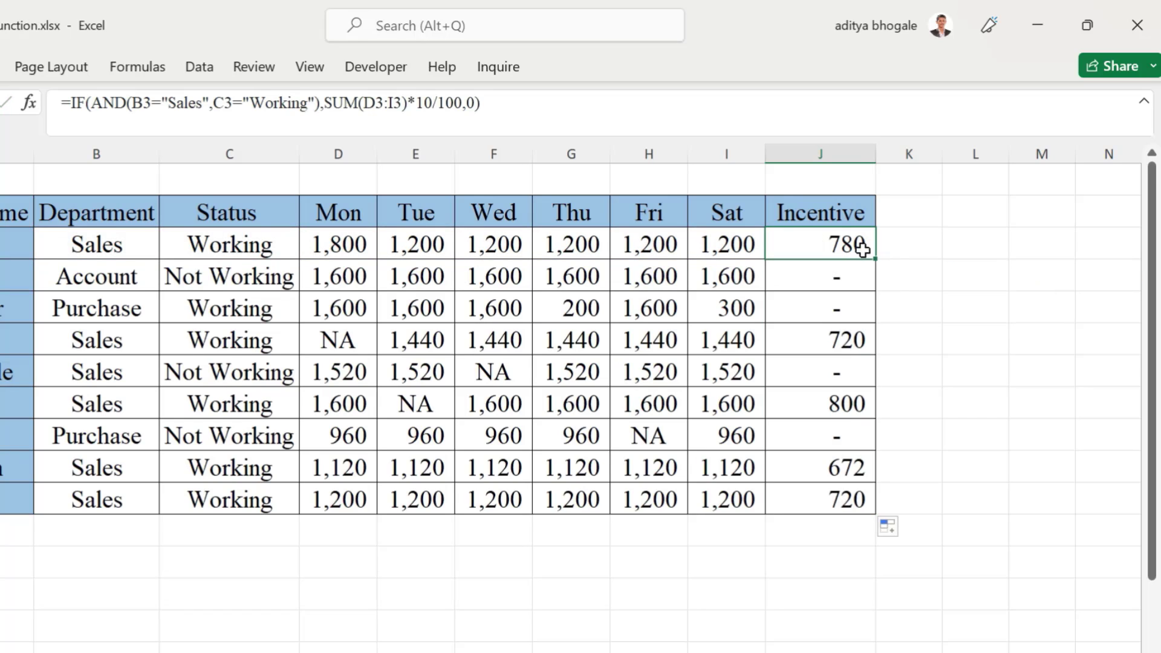
# Step: Check the first employee's incentive in row 3 against the department, status and Mon to Sat amounts
pyautogui.click(109, 233)
pyautogui.click(206, 242)
pyautogui.moveTo(363, 242); pyautogui.dragTo(721, 246)
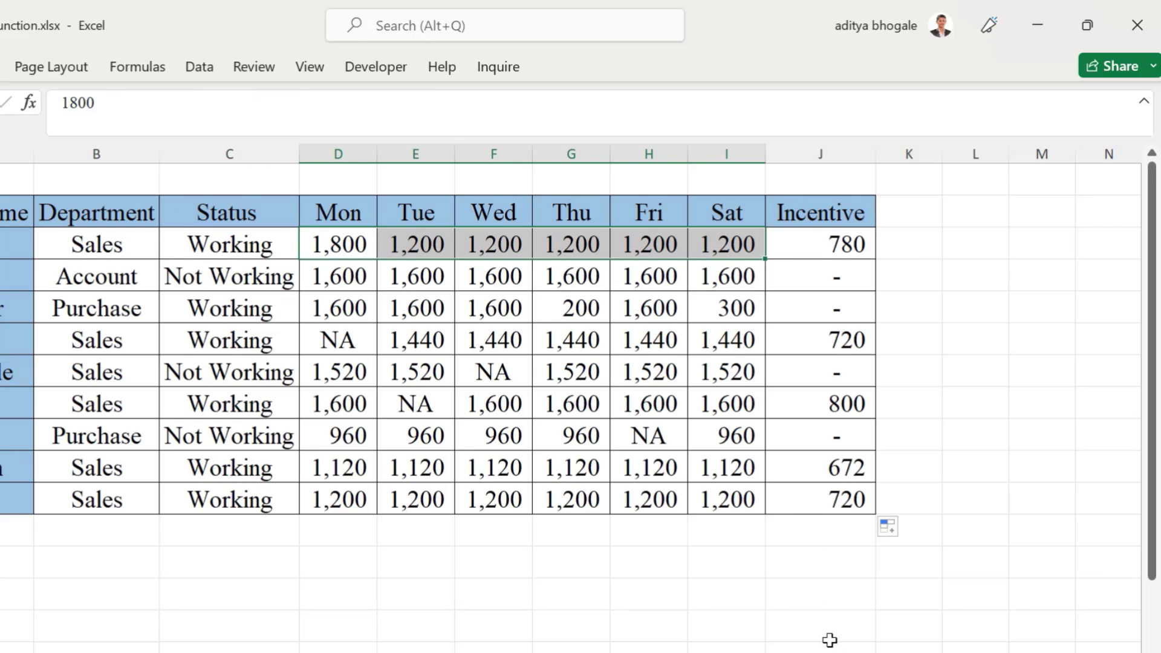
pyautogui.click(843, 242)
pyautogui.click(847, 213)
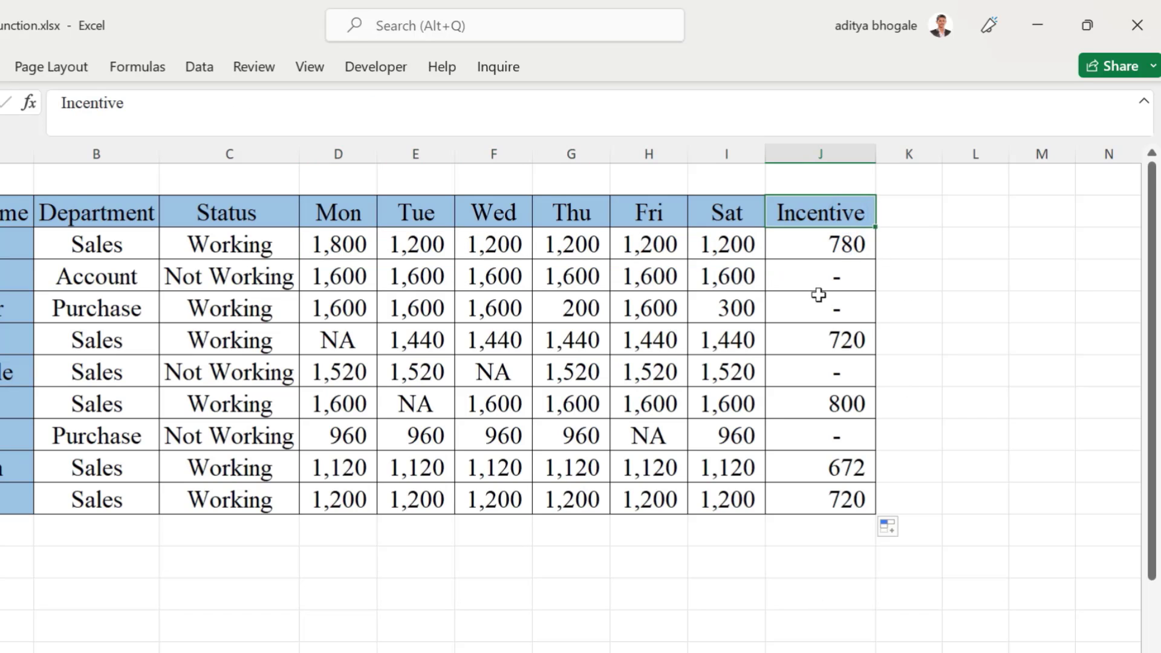
# Step: Compare row 7's Department and Status with its incentive formula, and review the incentives in the rows above it
pyautogui.click(821, 340)
pyautogui.click(99, 376)
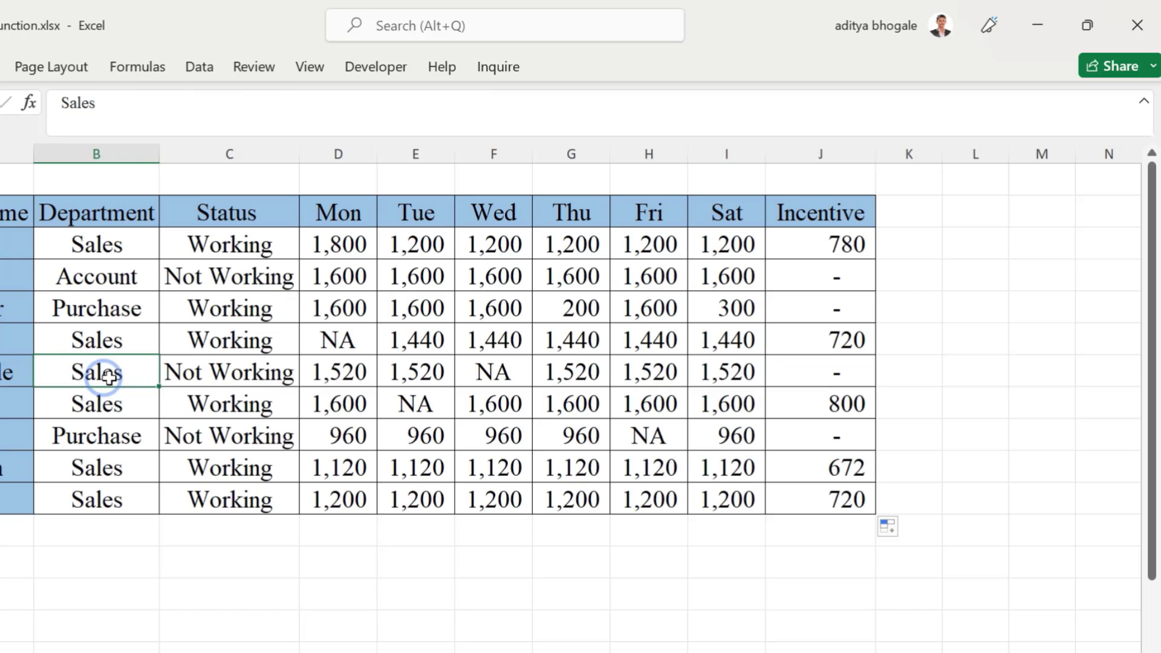
pyautogui.click(228, 380)
pyautogui.click(808, 371)
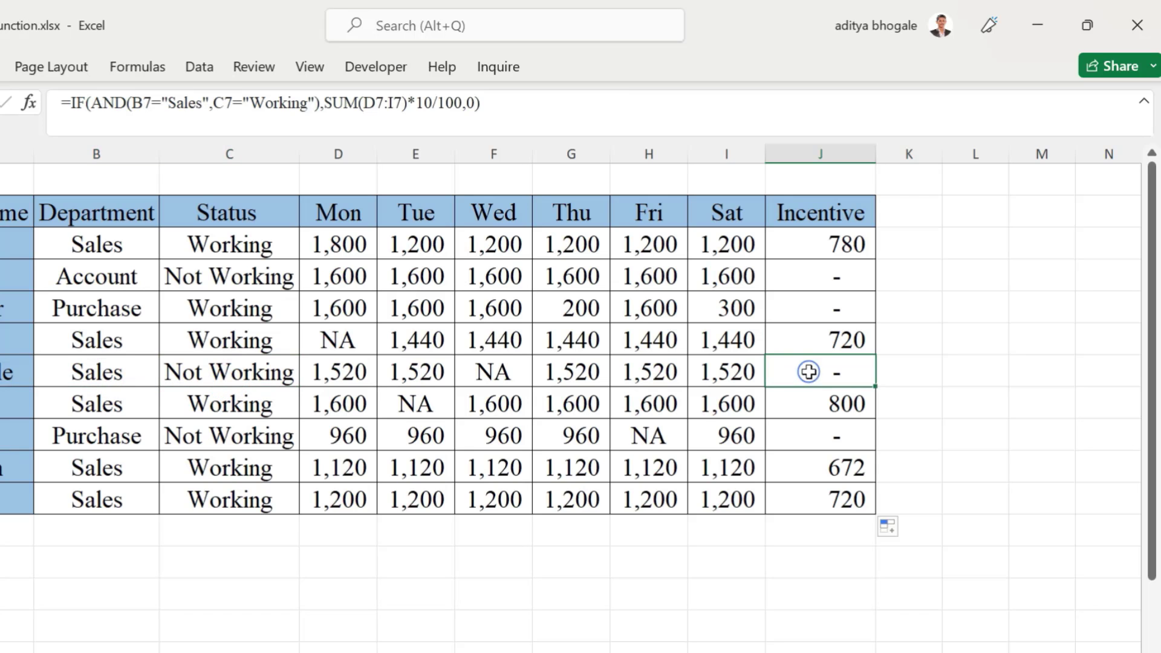
pyautogui.press('Up')
pyautogui.press('Up')
pyautogui.press('Up')
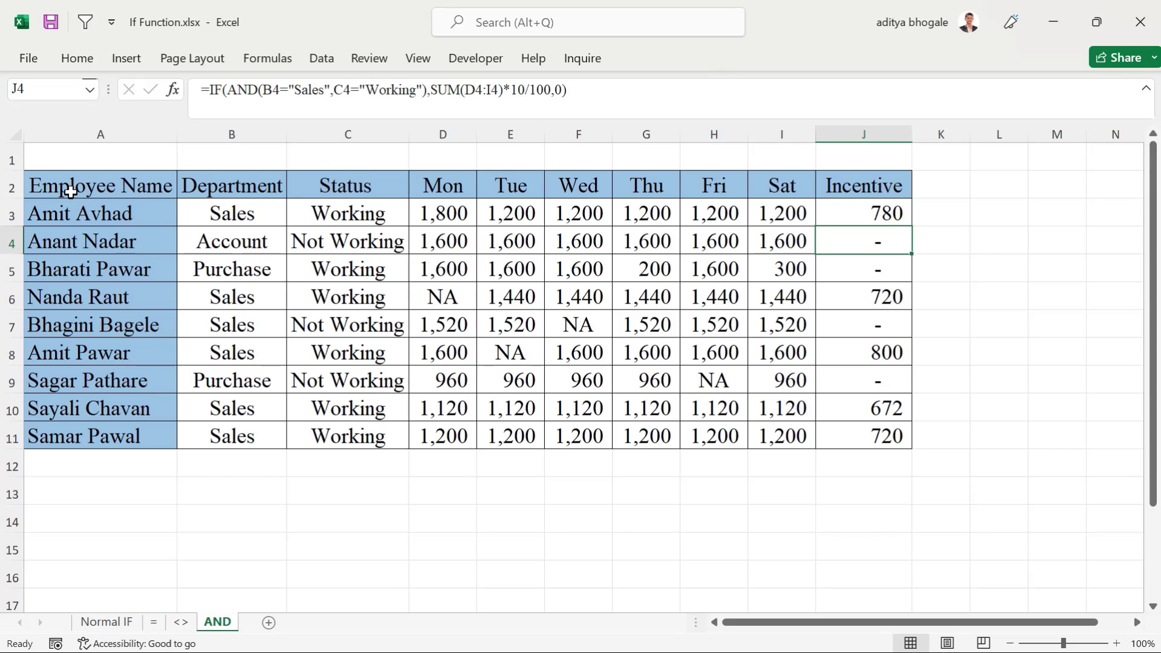
pyautogui.moveTo(71, 192); pyautogui.dragTo(809, 469)
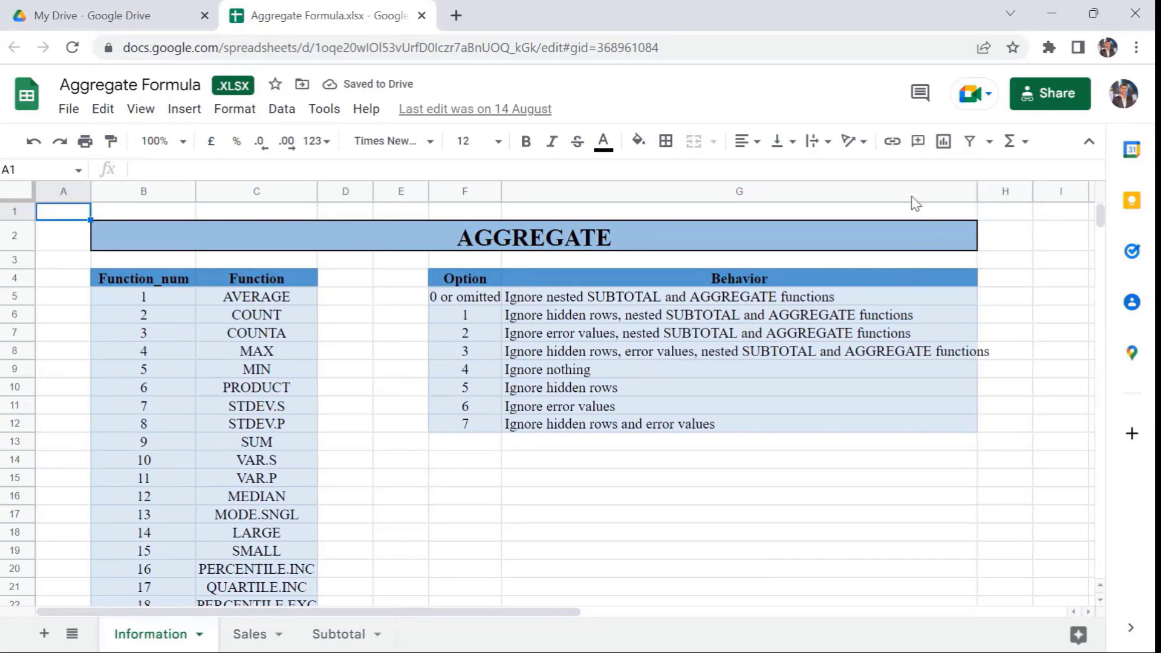
# Step: In Google Sheets, view the download formats for the Aggregate Formula file, including Microsoft Excel (.xlsx), without downloading it
pyautogui.click(604, 369)
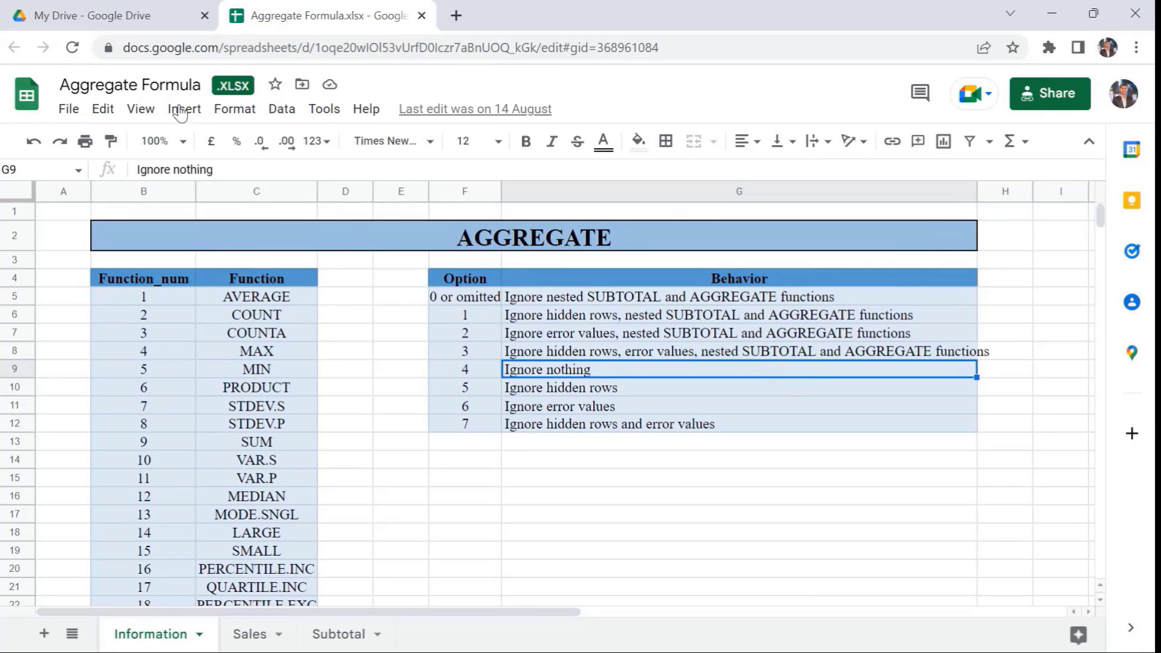
pyautogui.click(69, 109)
pyautogui.moveTo(121, 370)
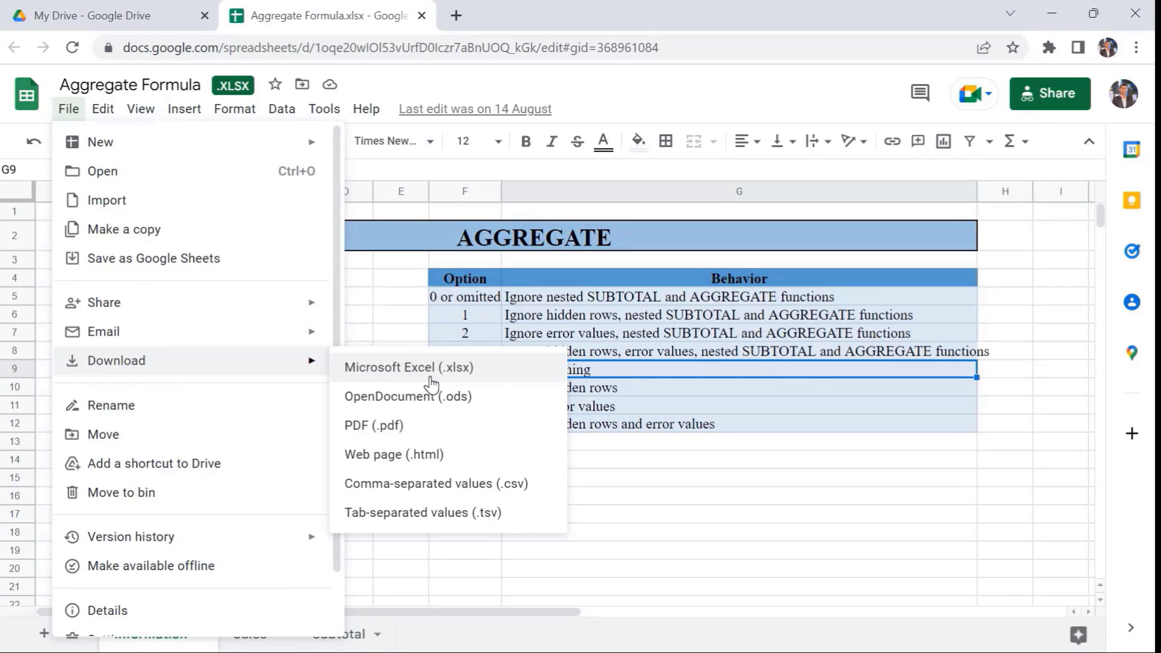
pyautogui.click(656, 460)
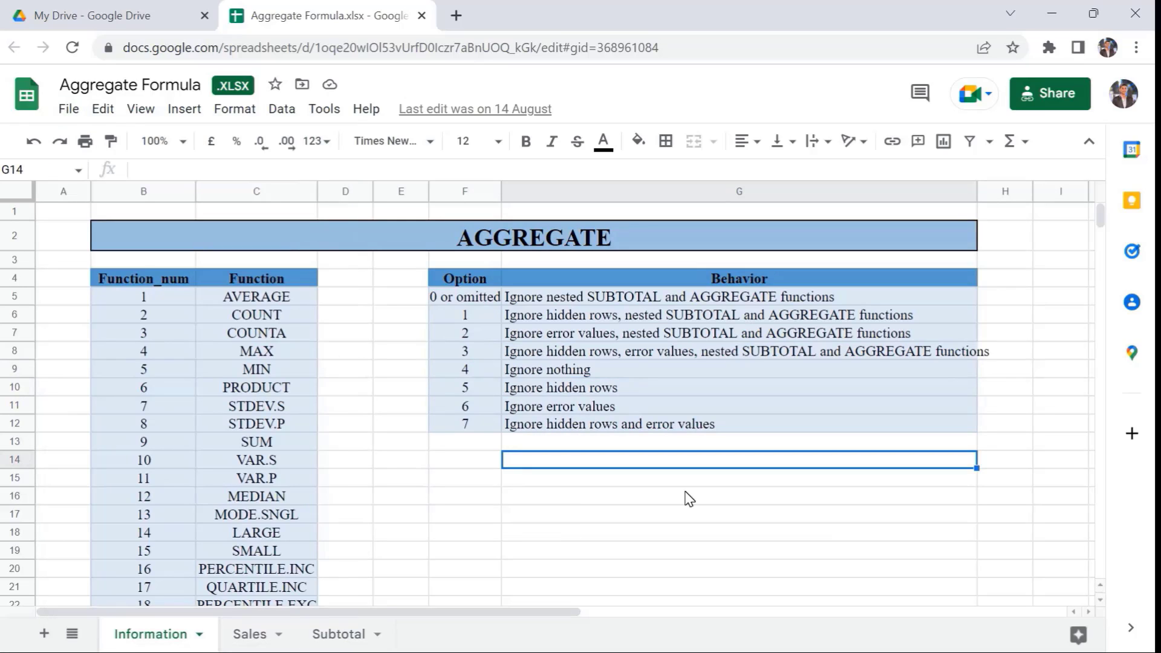